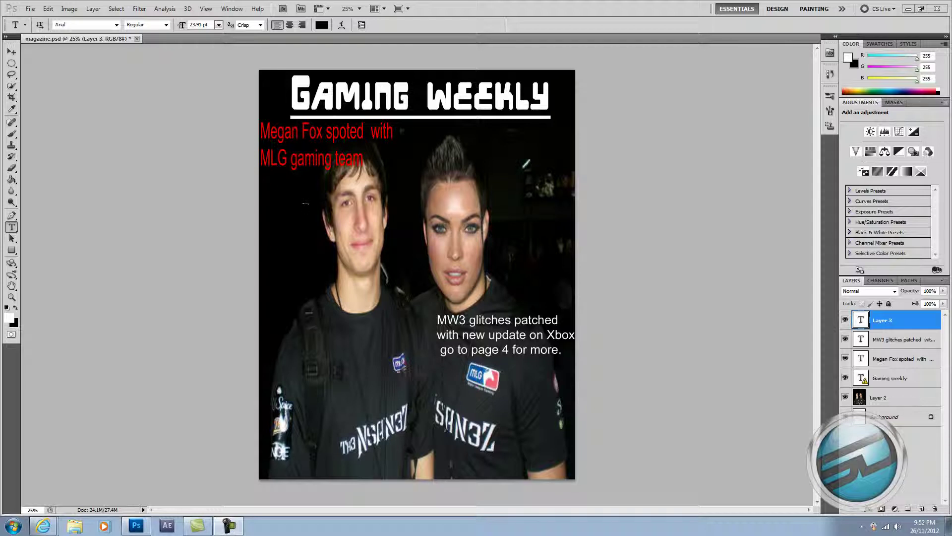
click(387, 88)
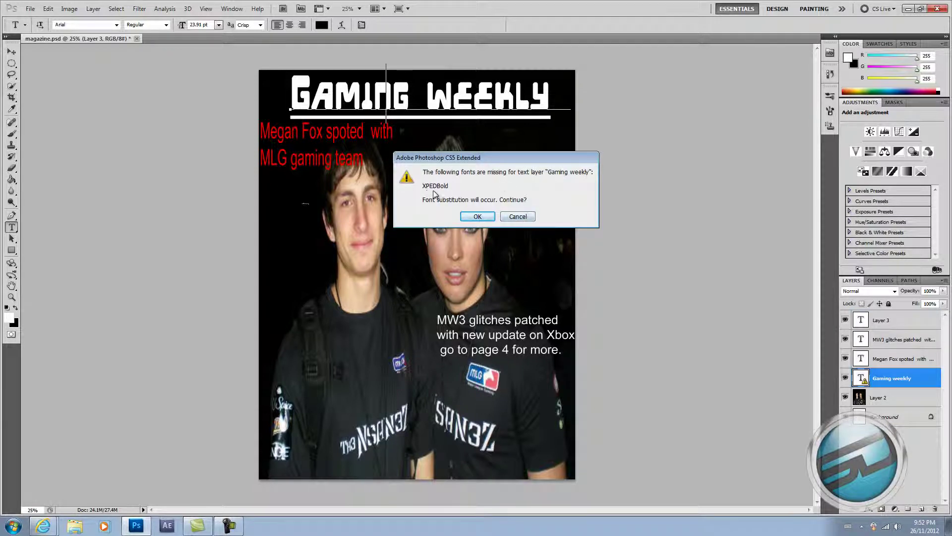
click(478, 216)
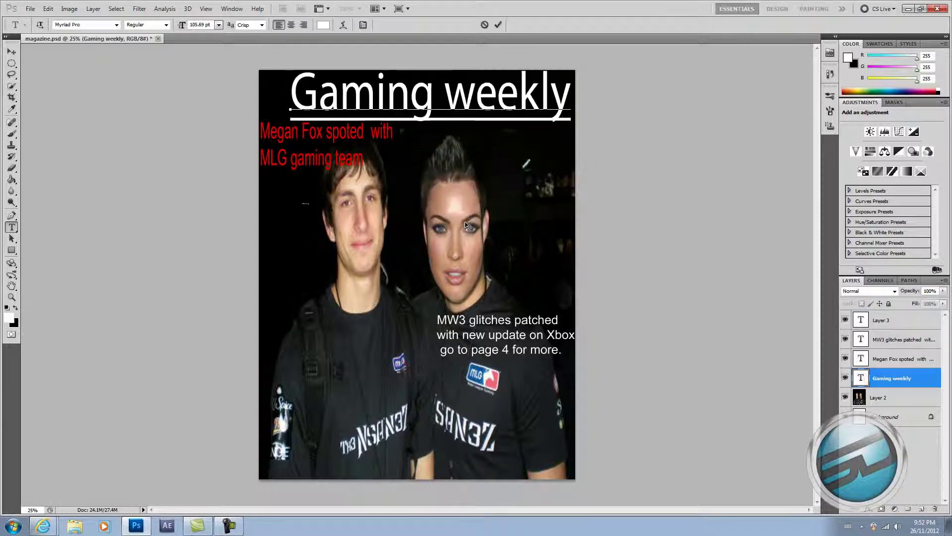
click(484, 25)
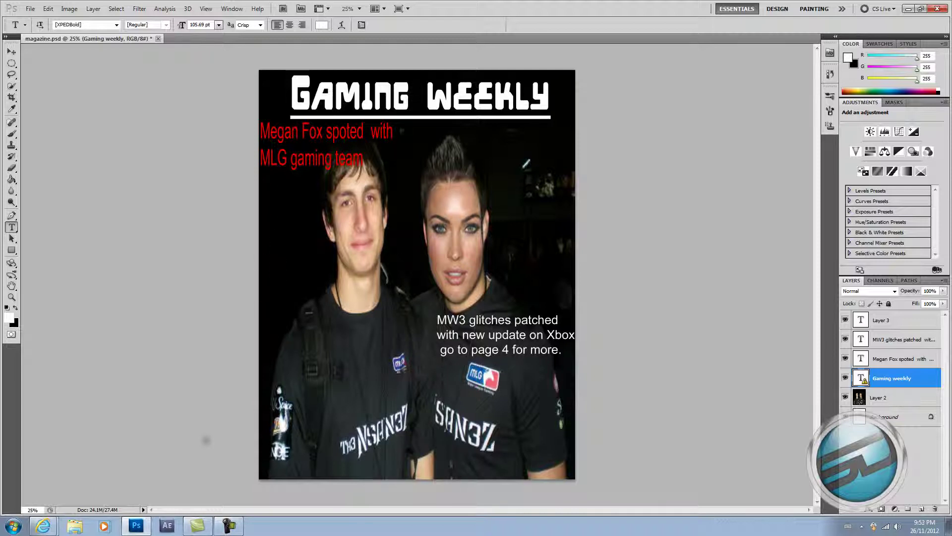
Switch to Color Scheme Designer in the browser and try a complementary scheme with a blue base at hue 236° and an orange complement.
click(54, 529)
click(47, 489)
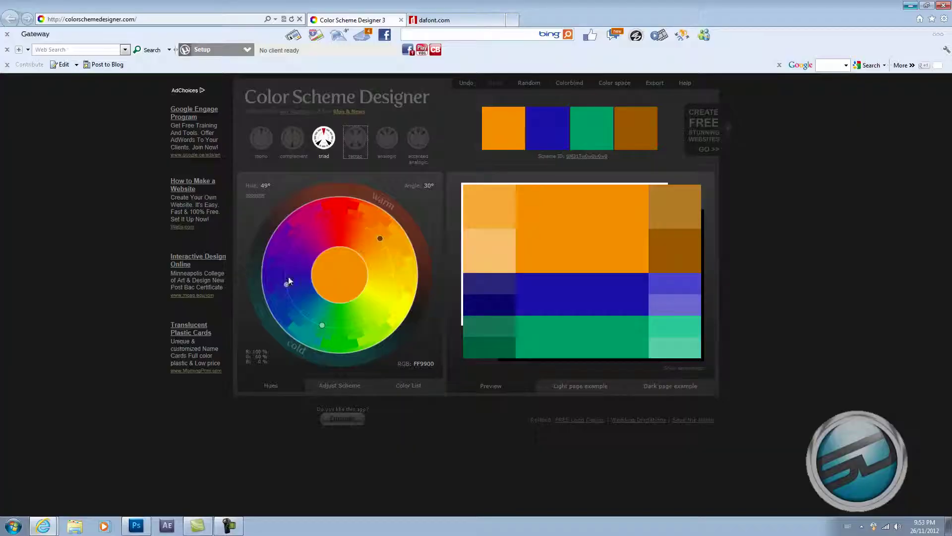
click(262, 138)
click(293, 138)
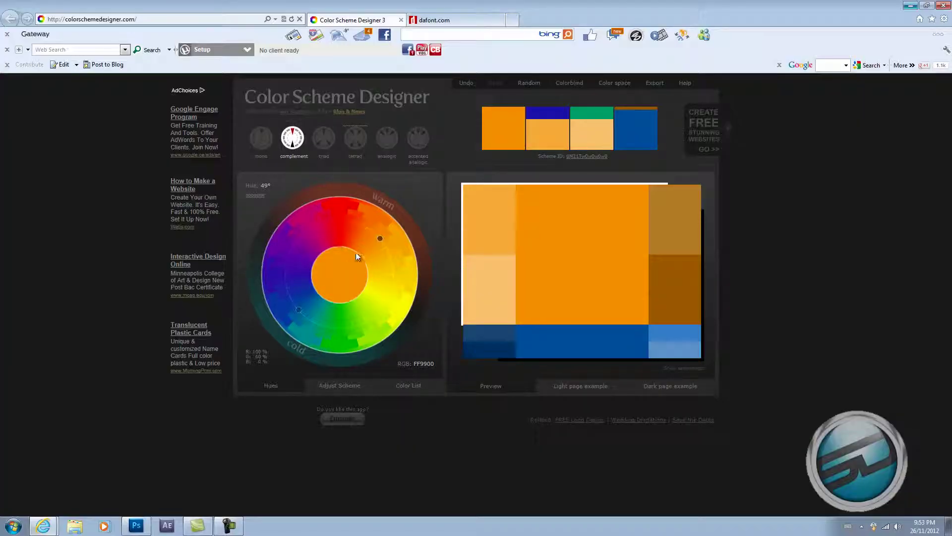
click(332, 229)
drag(331, 230, 306, 231)
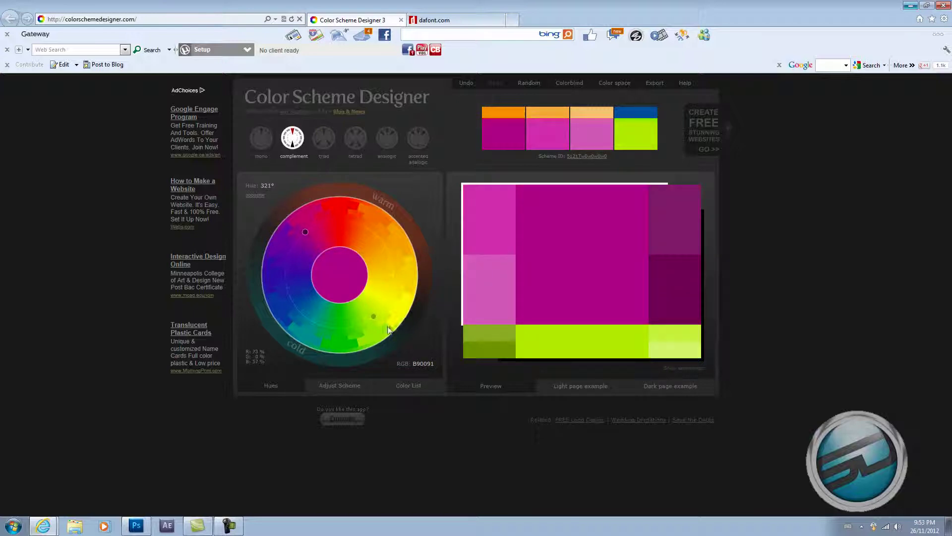
drag(375, 320, 379, 253)
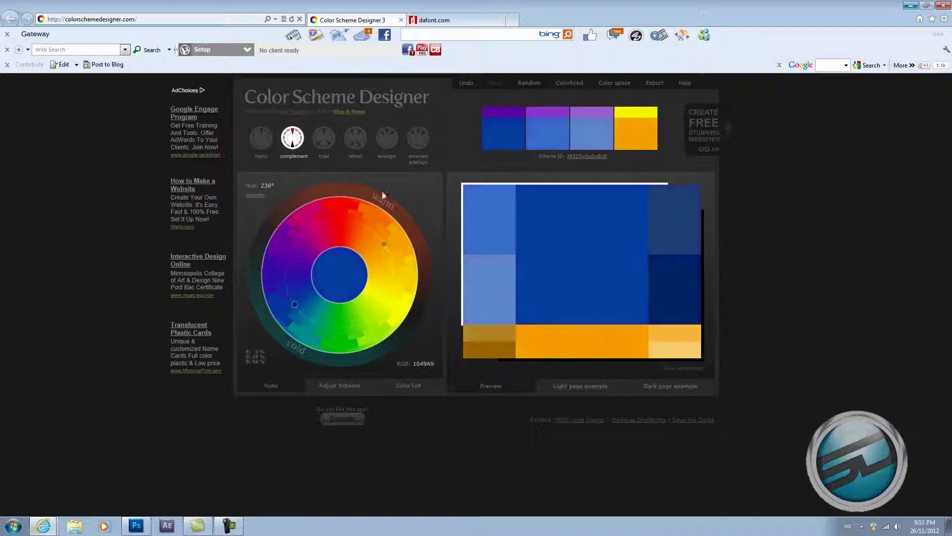
Build a triad colour scheme around an orange base at hue 62° (#FFAD00).
click(395, 149)
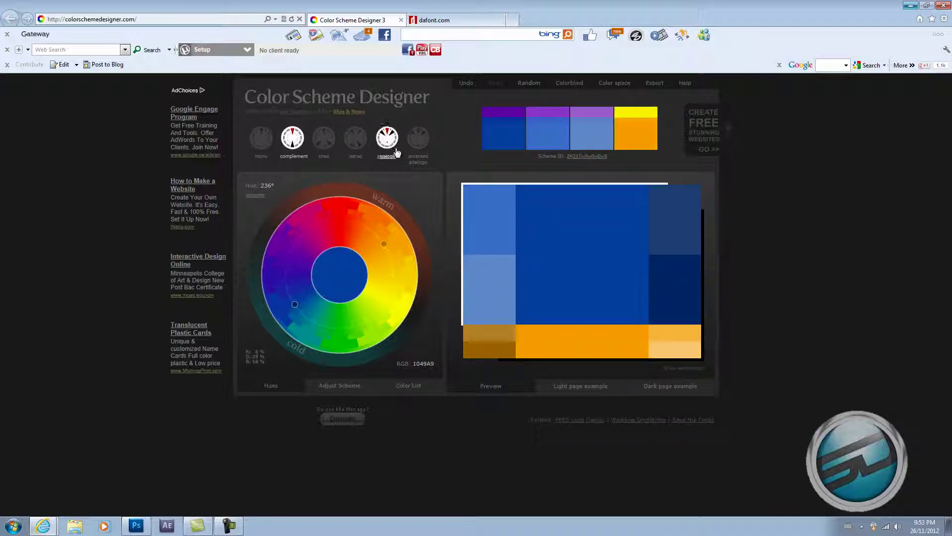
click(323, 140)
drag(355, 226, 387, 249)
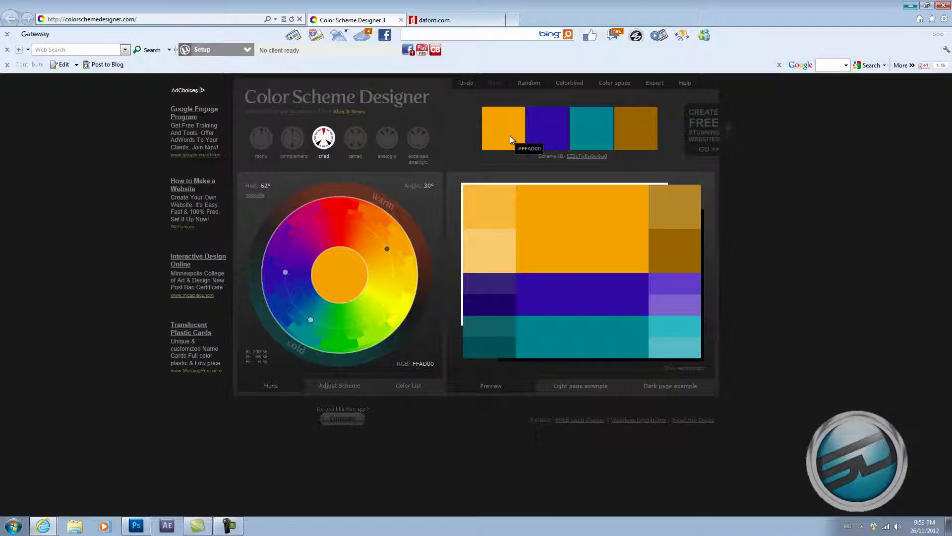
Switch to Photoshop and open the layer style settings of the "MW3 glitches patched" text layer.
click(147, 527)
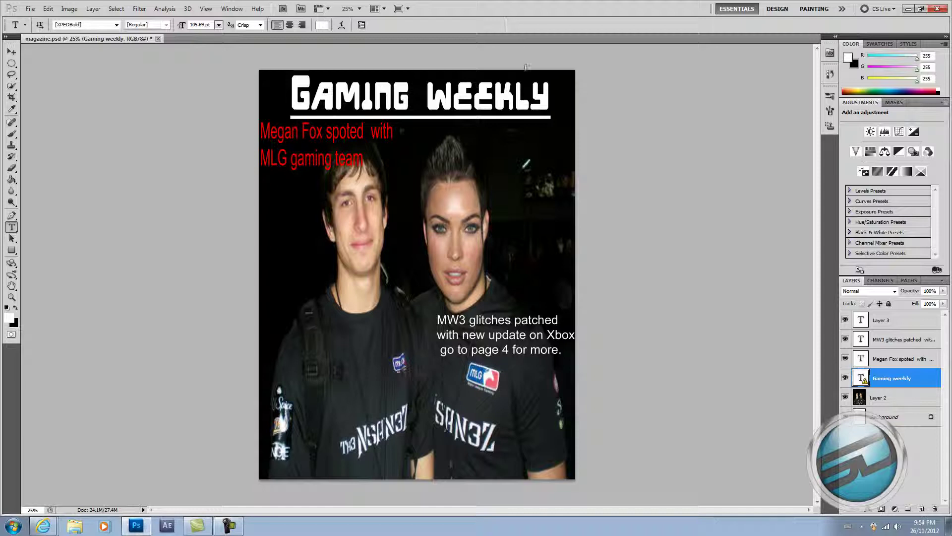
click(475, 97)
click(517, 216)
click(526, 335)
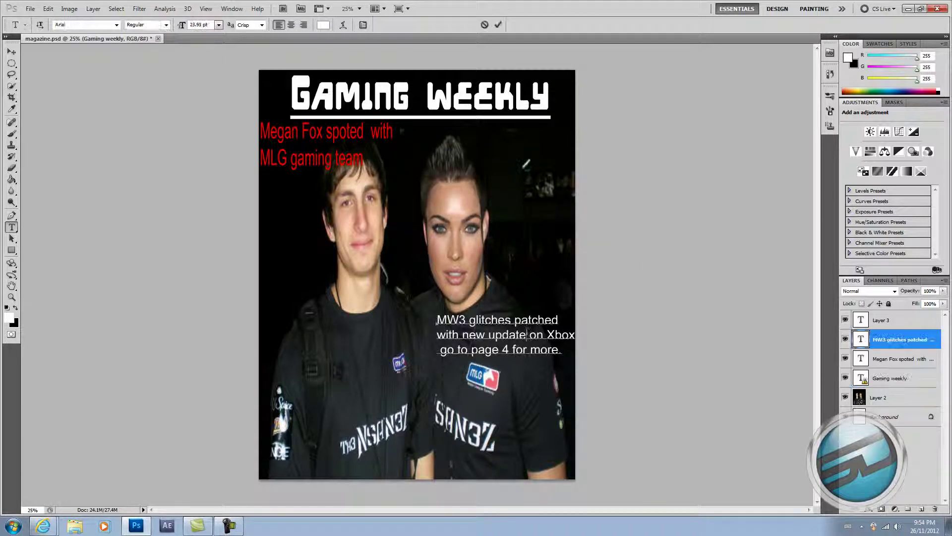
double_click(916, 343)
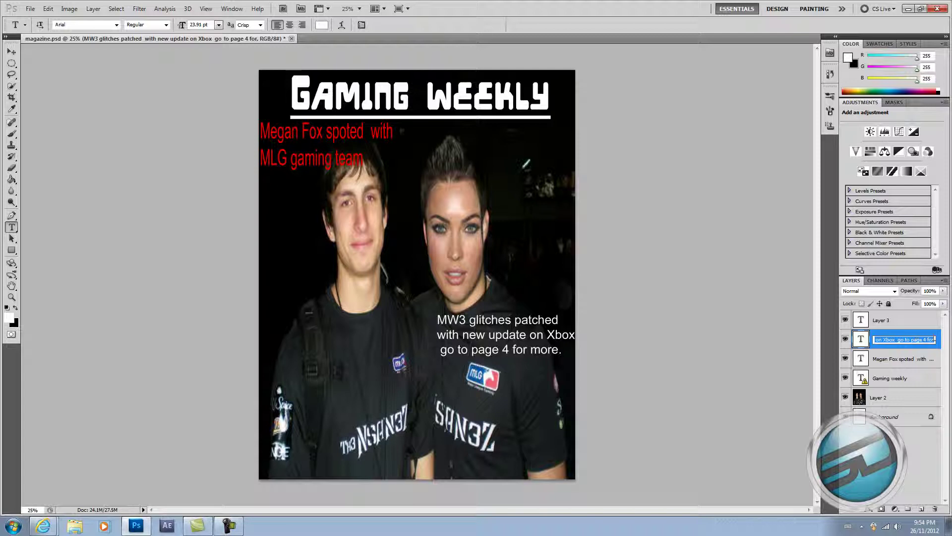
double_click(937, 339)
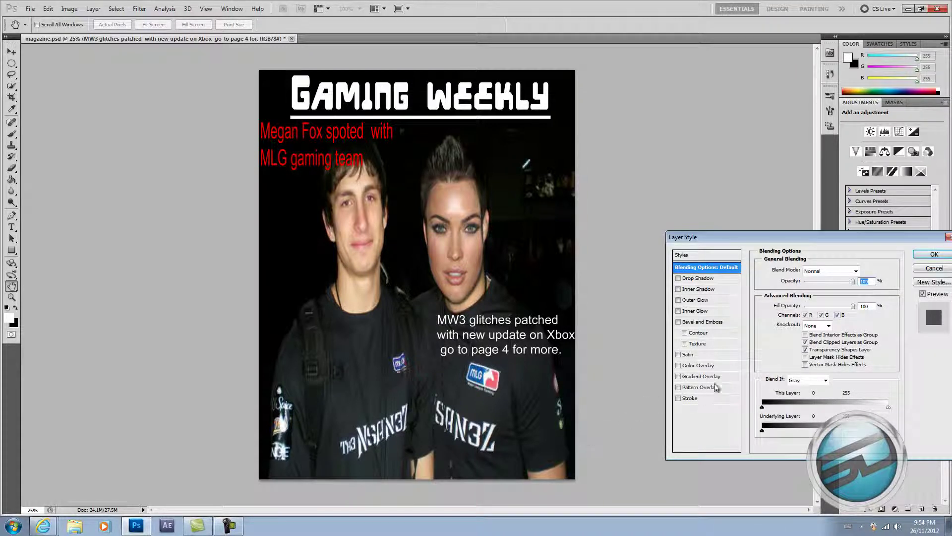
Try a red ff0000 colour overlay on the "MW3 glitches patched" text, then discard the layer style.
click(678, 366)
click(863, 272)
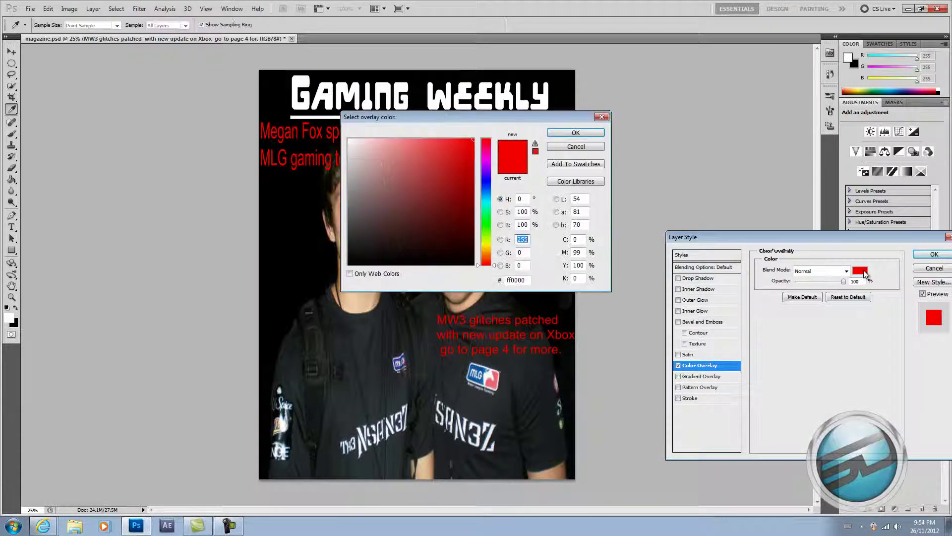
click(502, 282)
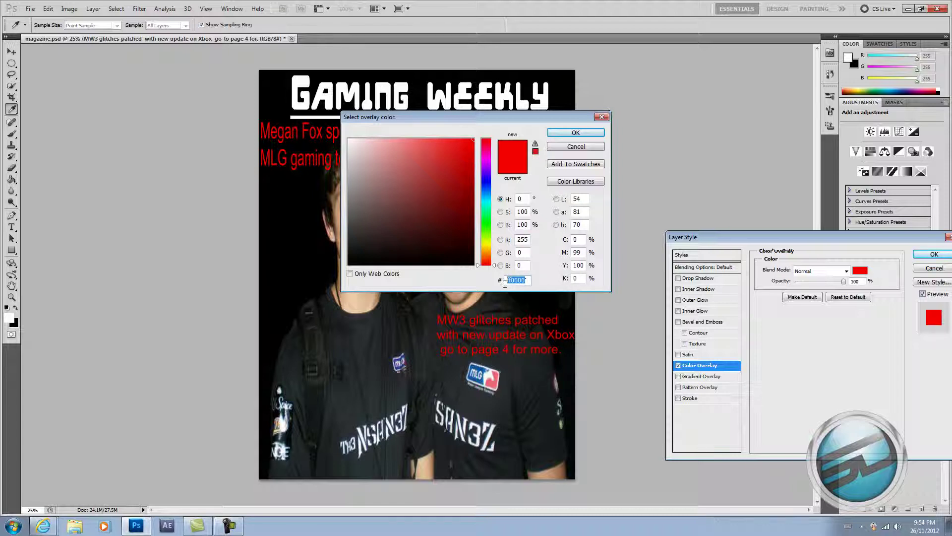
click(575, 132)
click(935, 268)
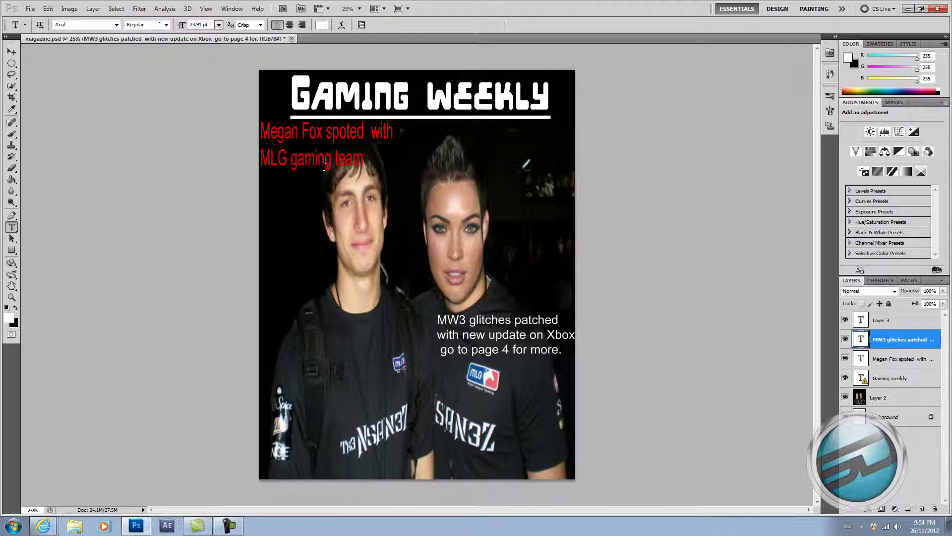
click(29, 9)
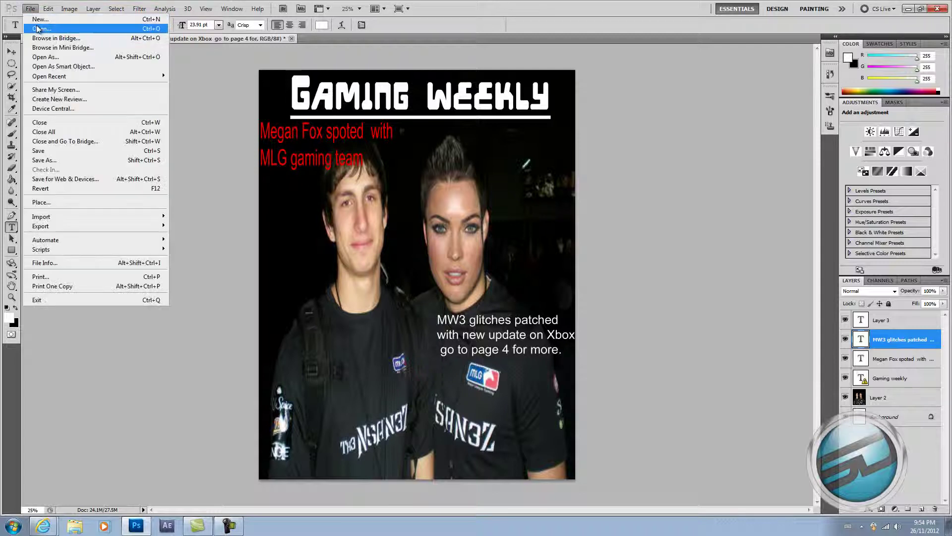
click(39, 30)
click(592, 289)
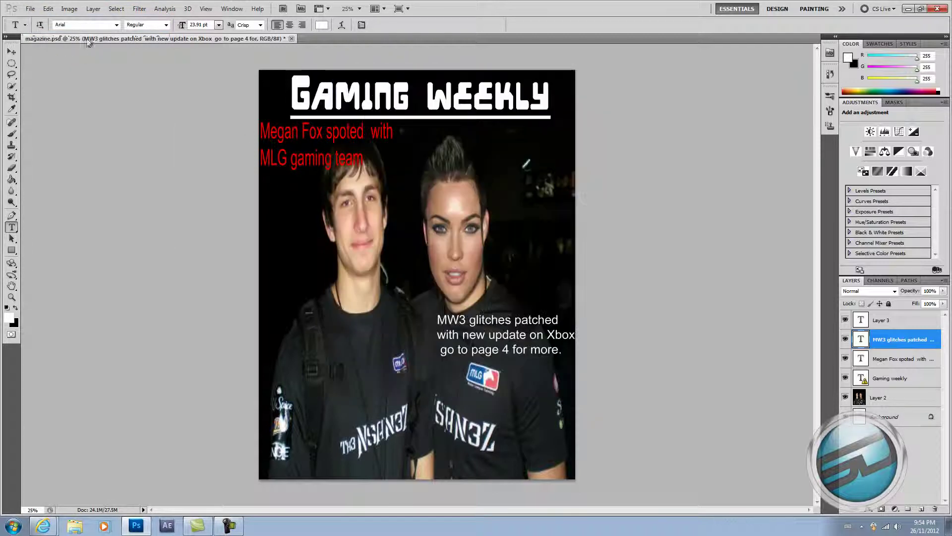
Create a new document from the U.S. Paper preset, Letter size, 8.5 × 11 inches at 300 pixels/inch with a white background.
click(30, 9)
click(45, 20)
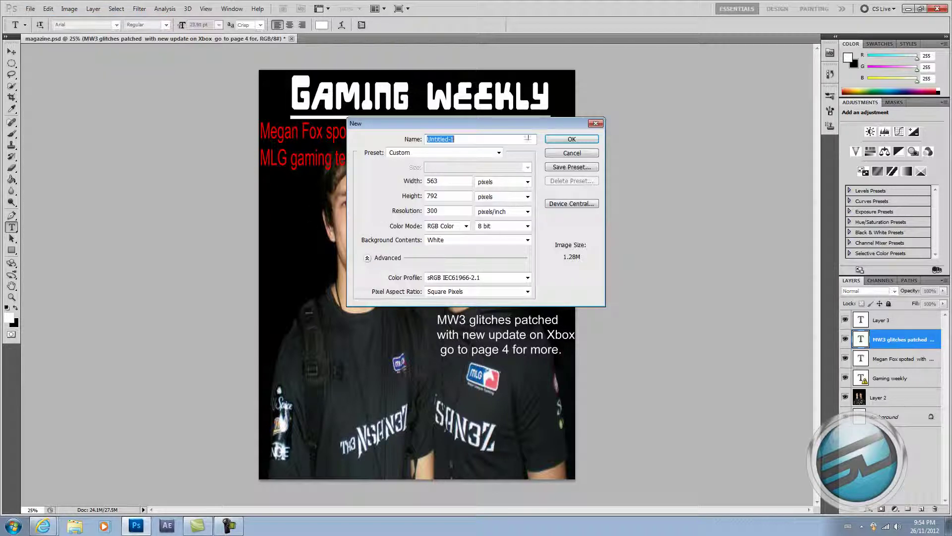
click(498, 152)
click(453, 202)
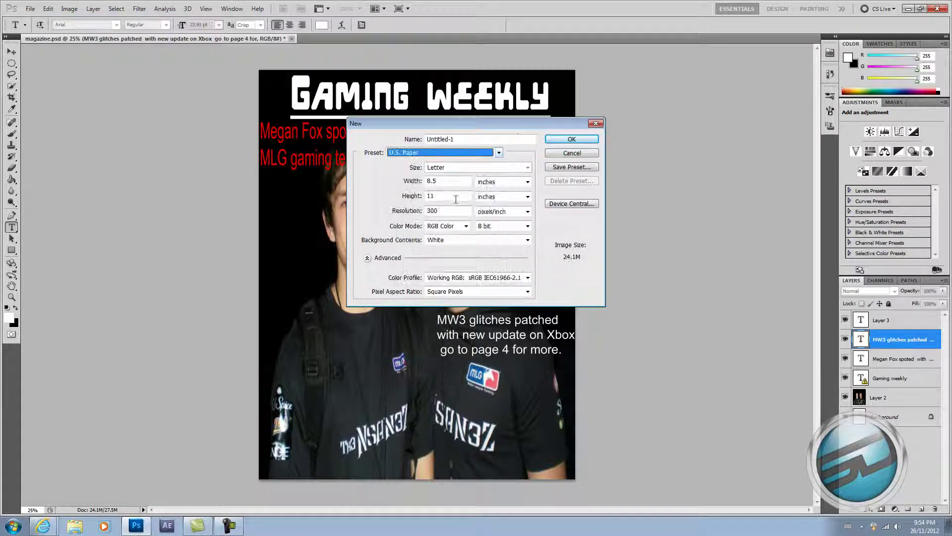
click(572, 139)
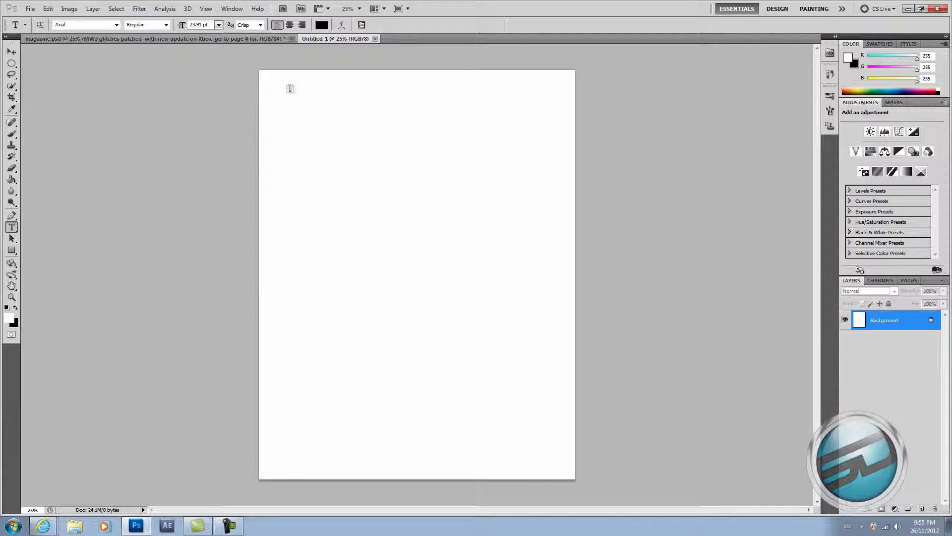
Switch to dafont.com in the browser and look through the Fancy > Comic fonts.
click(49, 529)
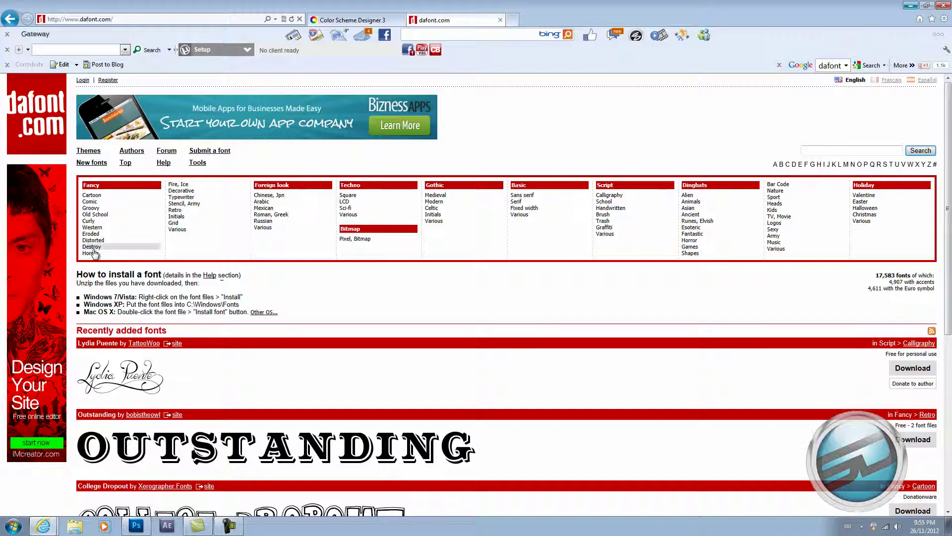
click(104, 202)
scroll(209, 283, down, 3)
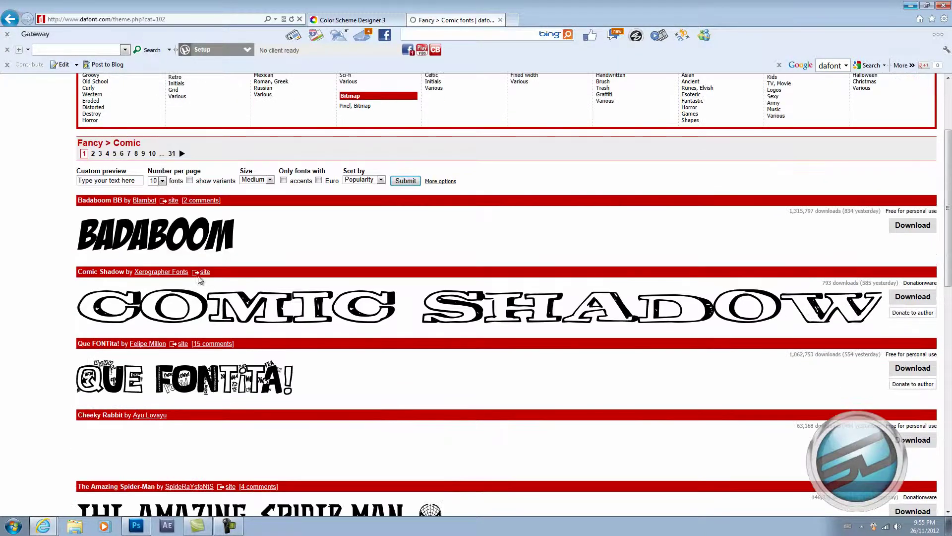
scroll(195, 275, up, 1)
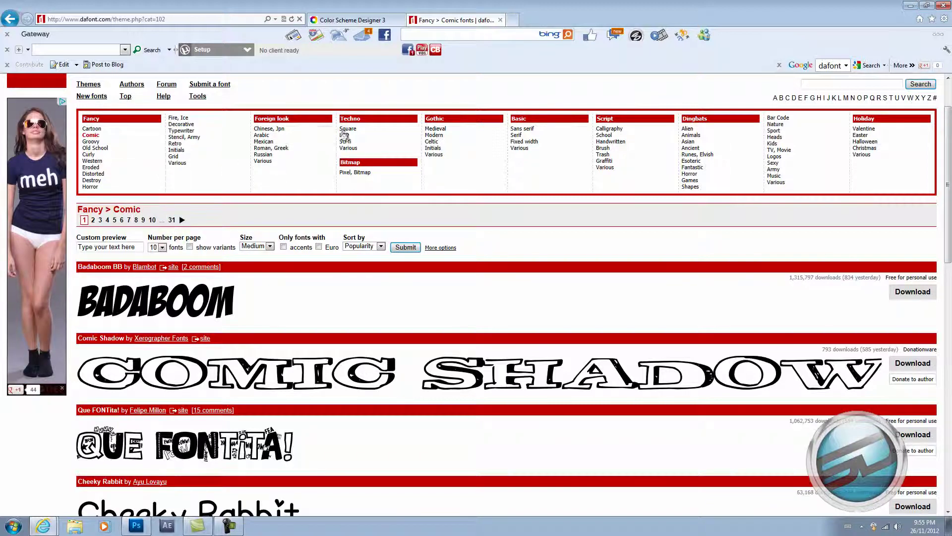
Browse the Techno > Sci-fi fonts on dafont for a suitable magazine title typeface.
click(356, 142)
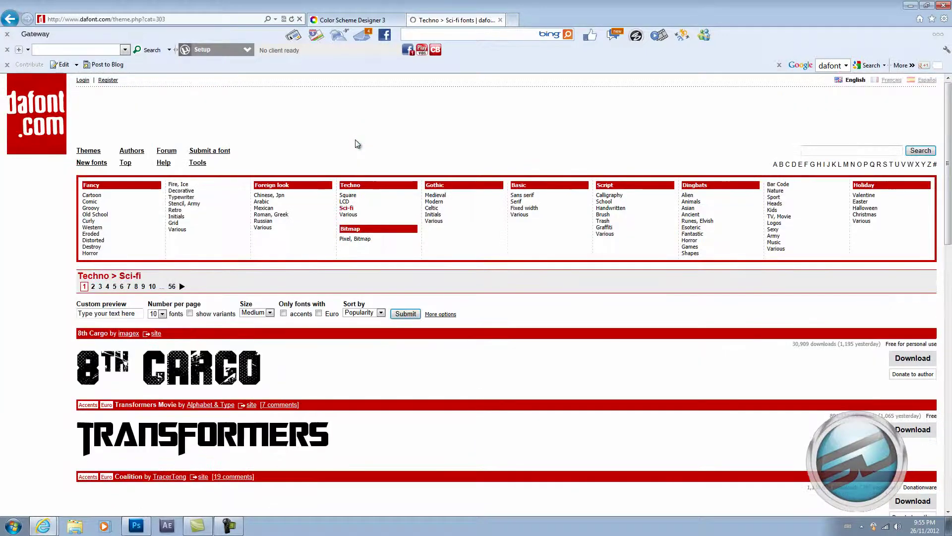
scroll(353, 144, down, 3)
scroll(353, 145, down, 3)
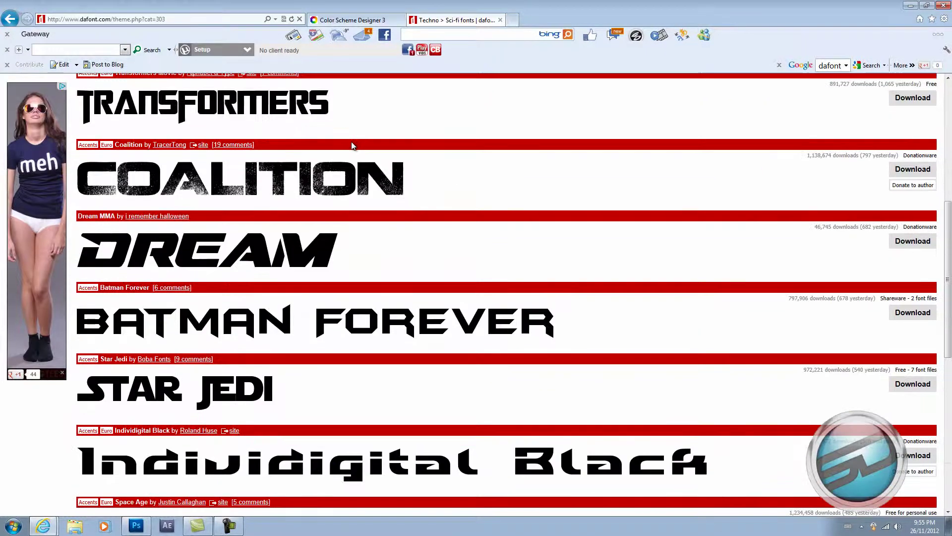
scroll(354, 145, down, 3)
scroll(353, 146, down, 3)
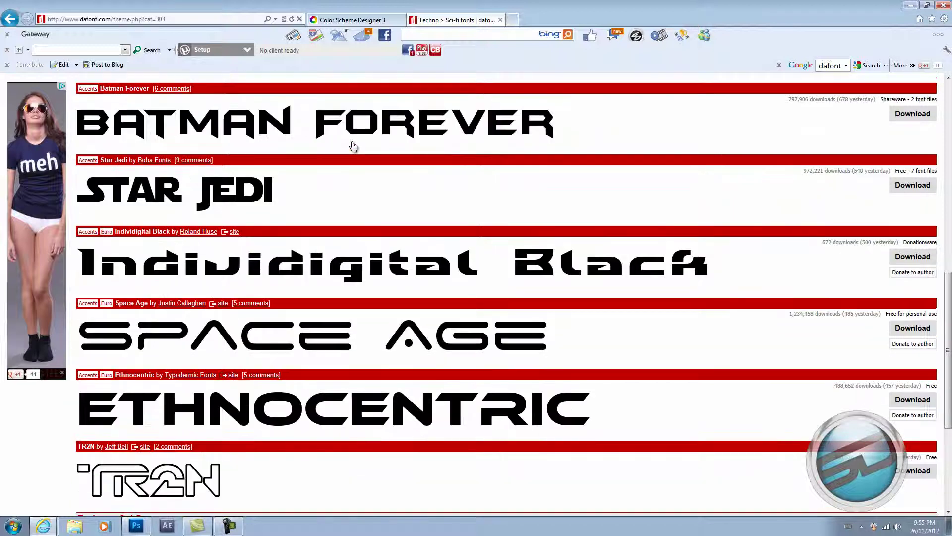
scroll(354, 146, up, 5)
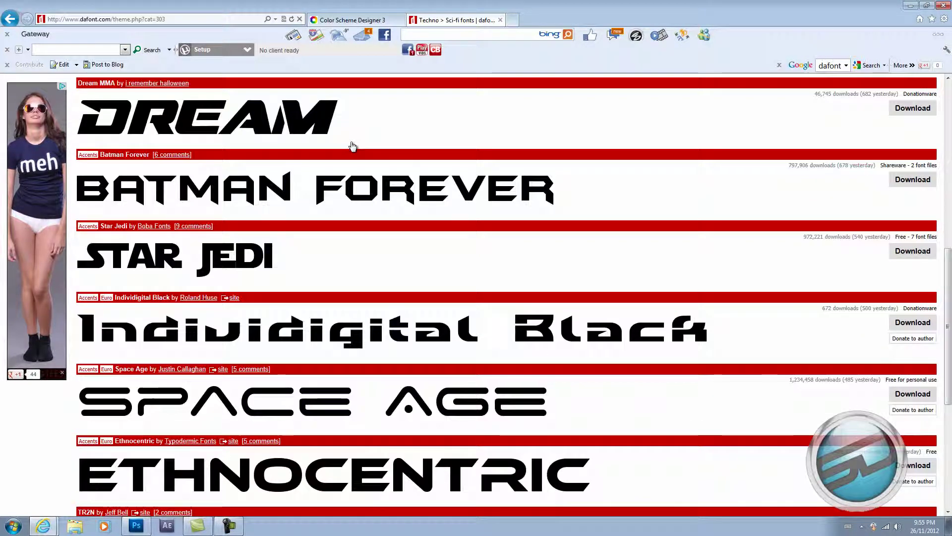
scroll(342, 164, up, 2)
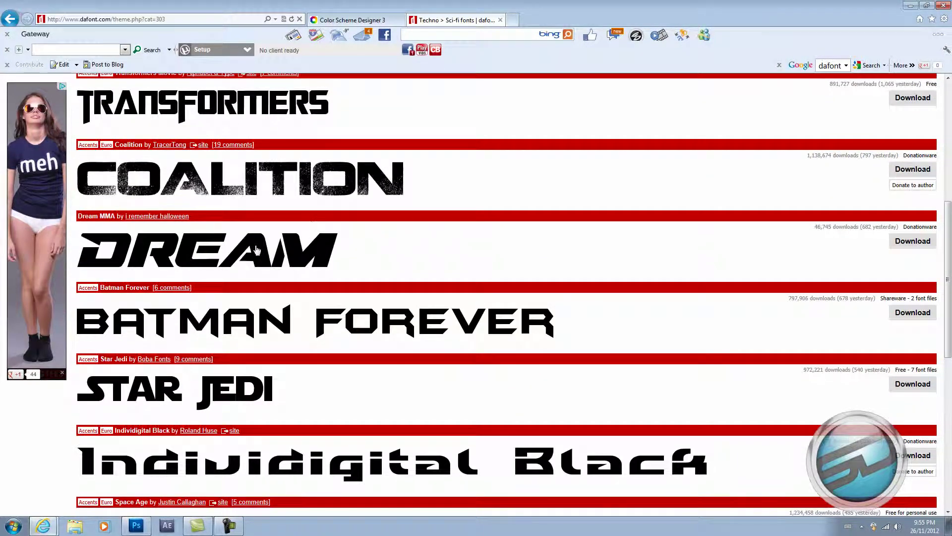
Download the Dream MMA font and save its dream_mma ZIP archive in the Documents library.
click(901, 247)
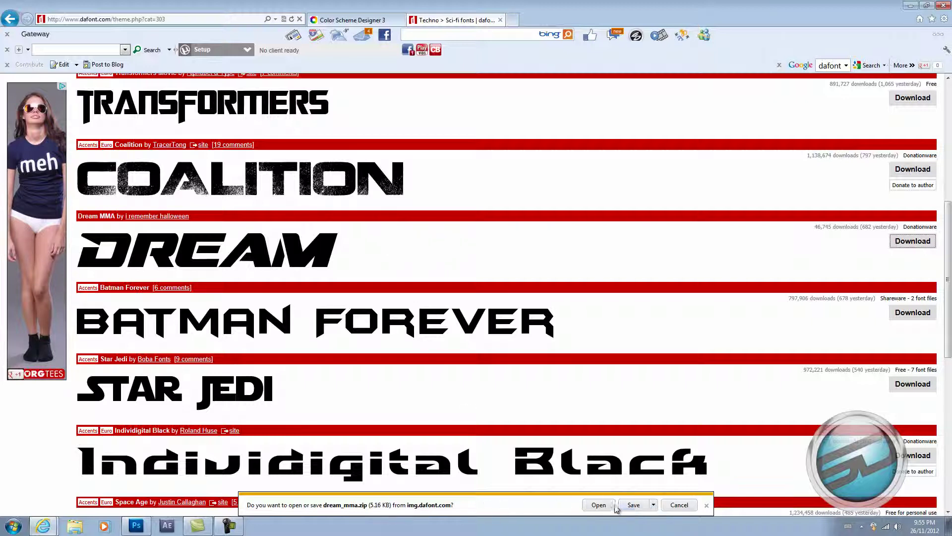
click(655, 504)
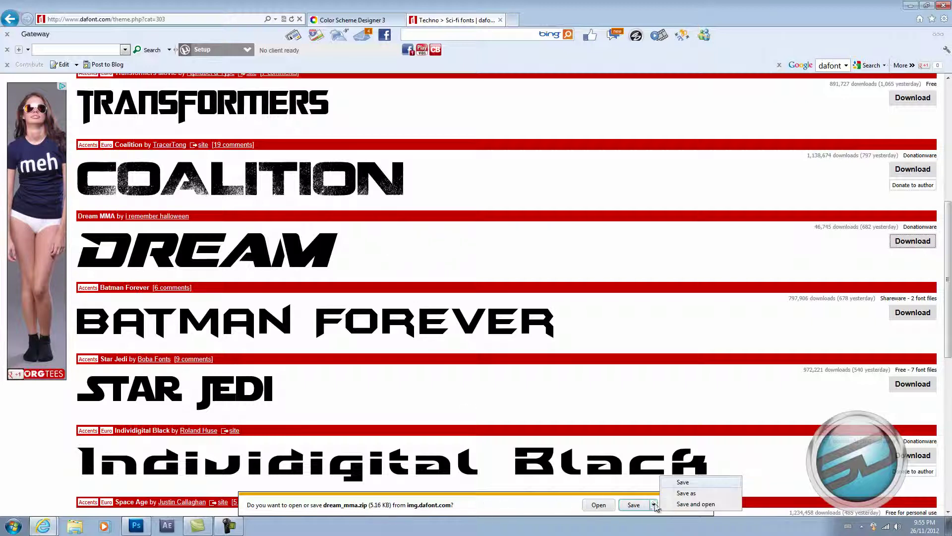
click(688, 493)
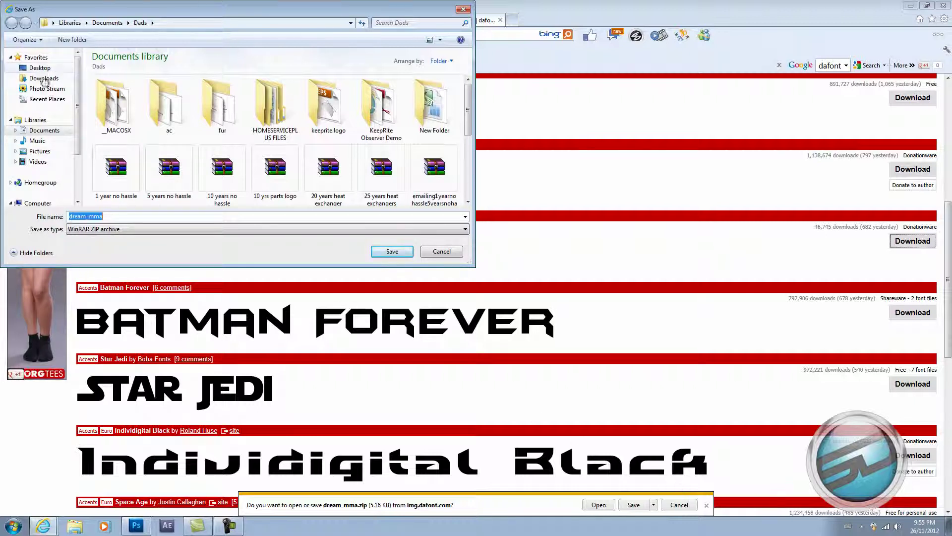
click(39, 131)
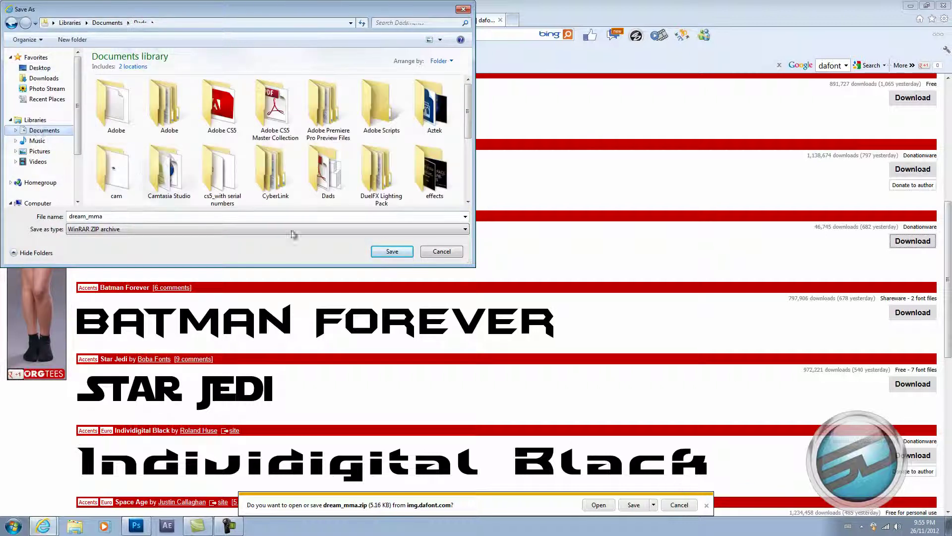
drag(469, 137, 478, 193)
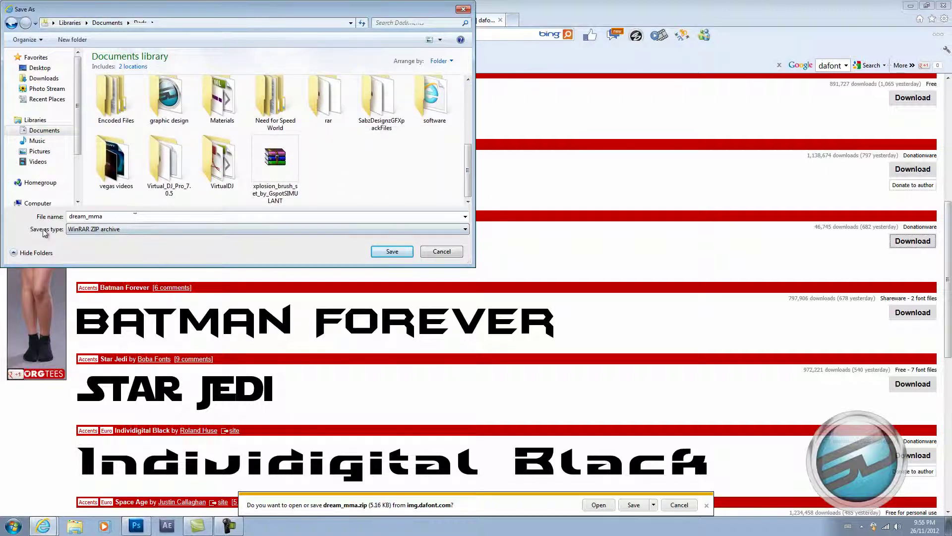
click(392, 252)
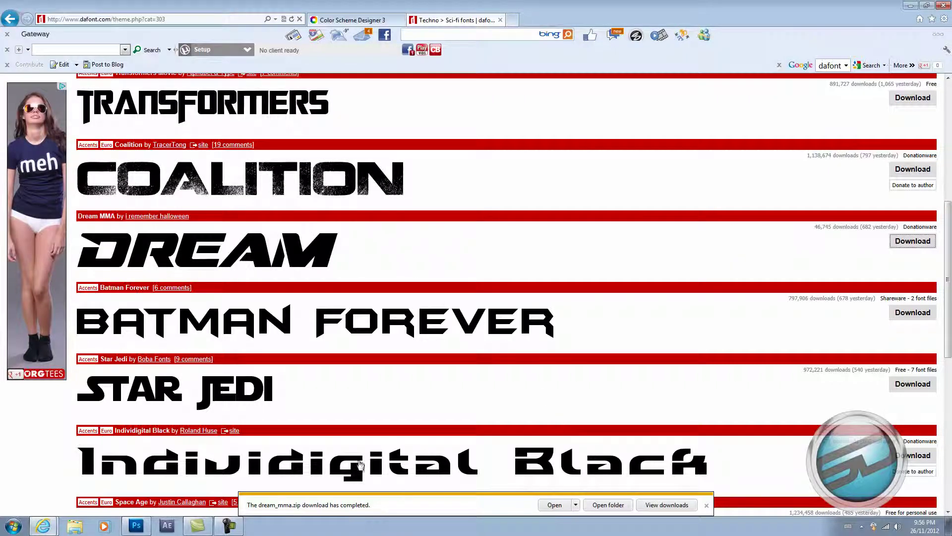
Open the downloaded dream_mma ZIP archive from the Documents library.
click(707, 505)
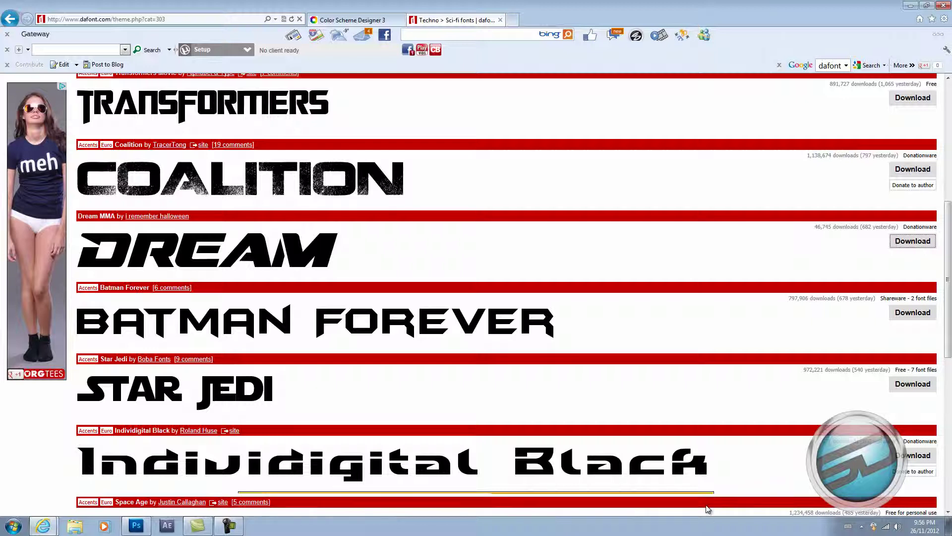
click(137, 526)
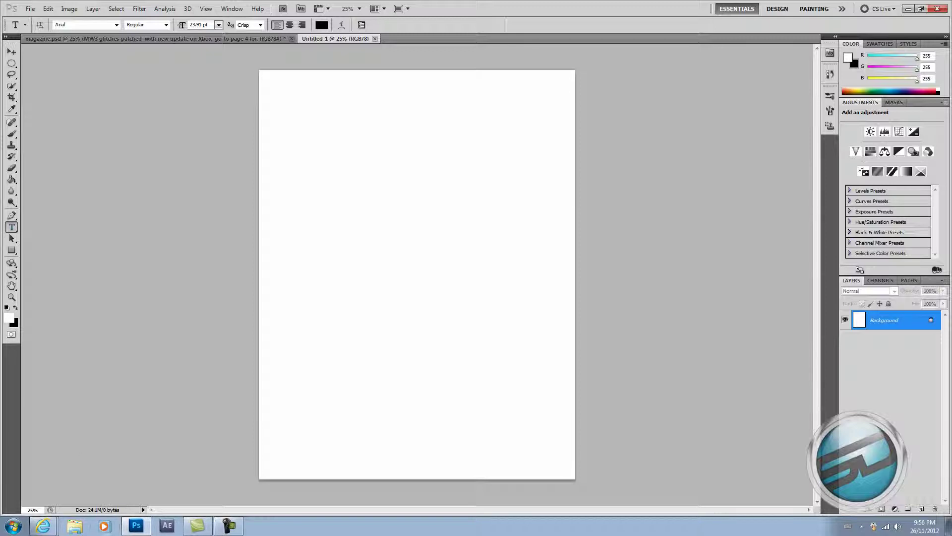
click(75, 525)
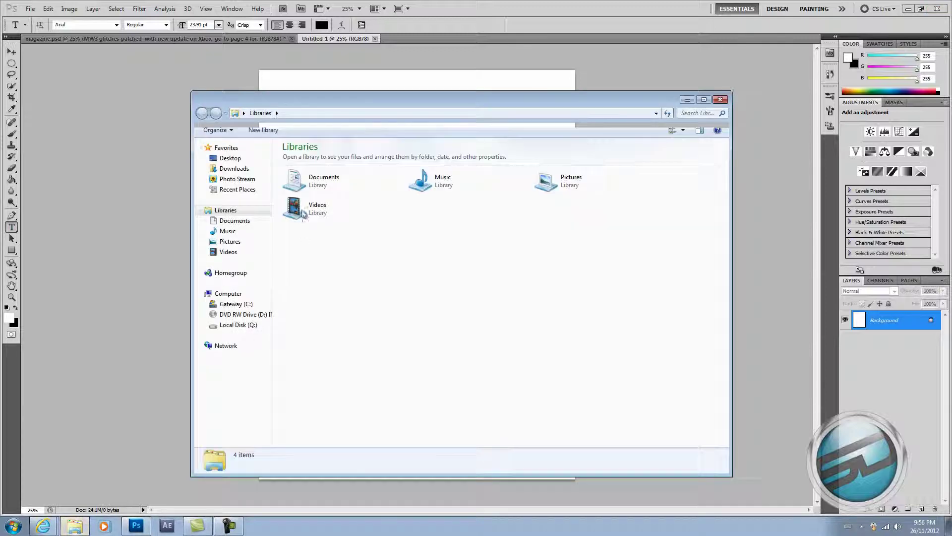
double_click(307, 182)
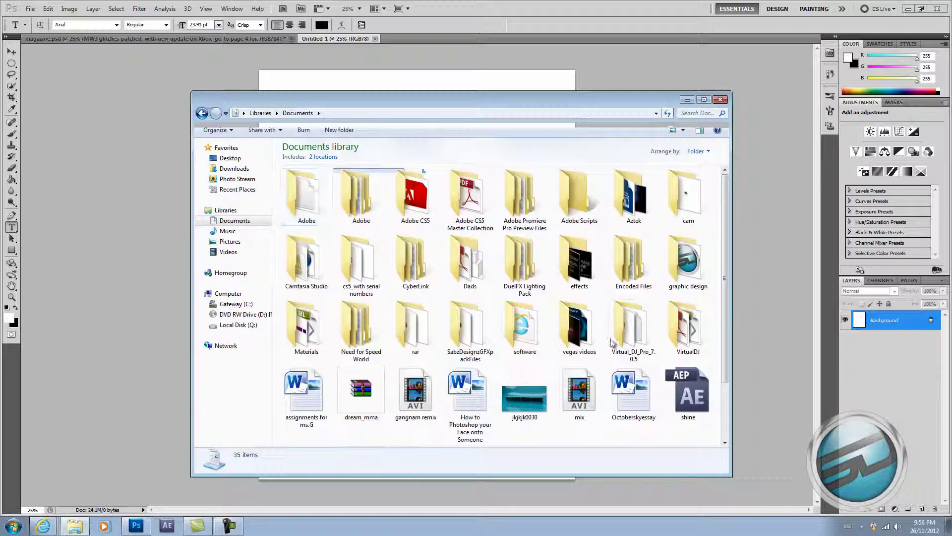
scroll(613, 342, down, 2)
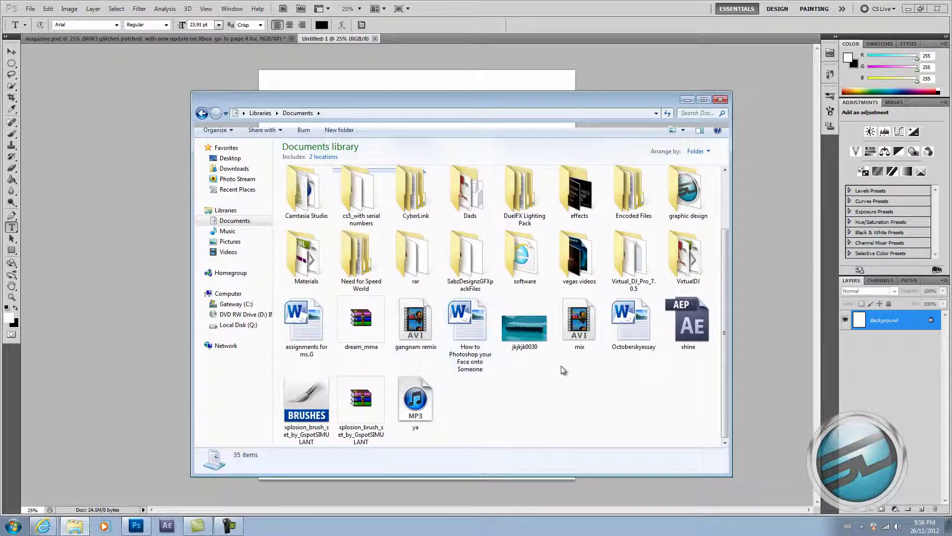
scroll(563, 369, up, 2)
scroll(551, 370, down, 2)
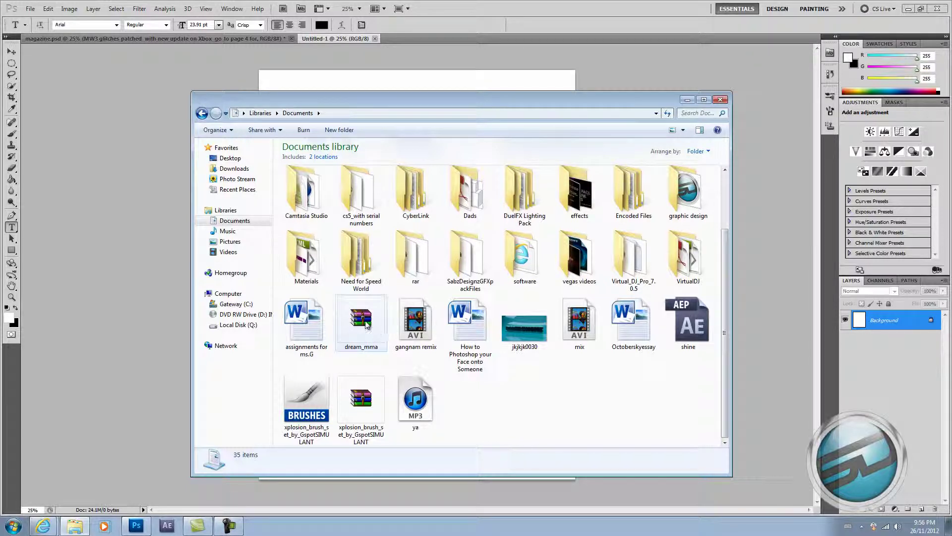
double_click(359, 330)
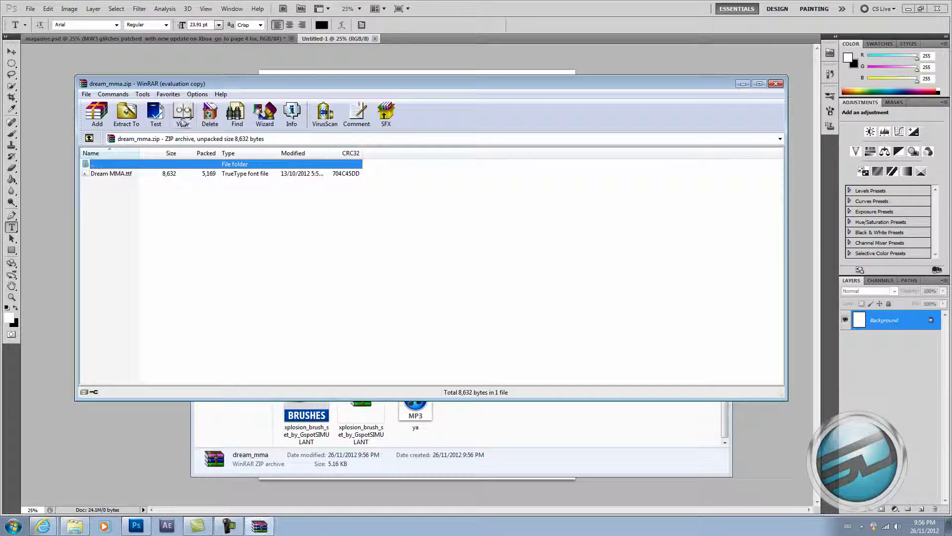
Extract the dream_mma archive into a dream_mma folder in Documents and close WinRAR.
click(126, 113)
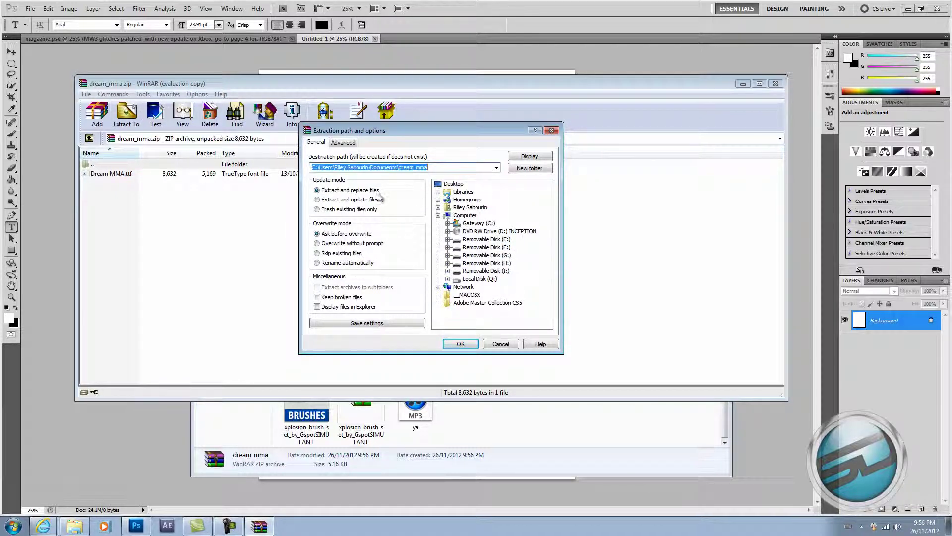
click(460, 343)
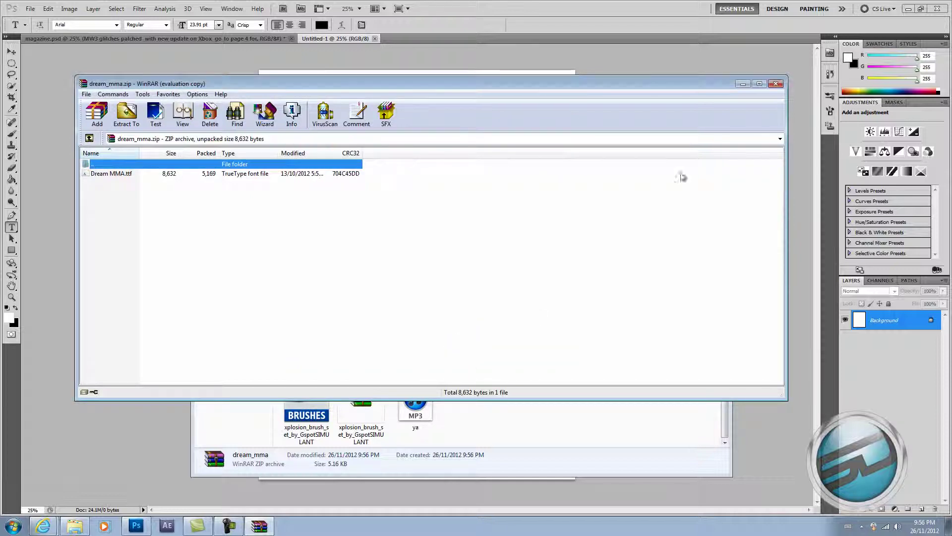
click(776, 83)
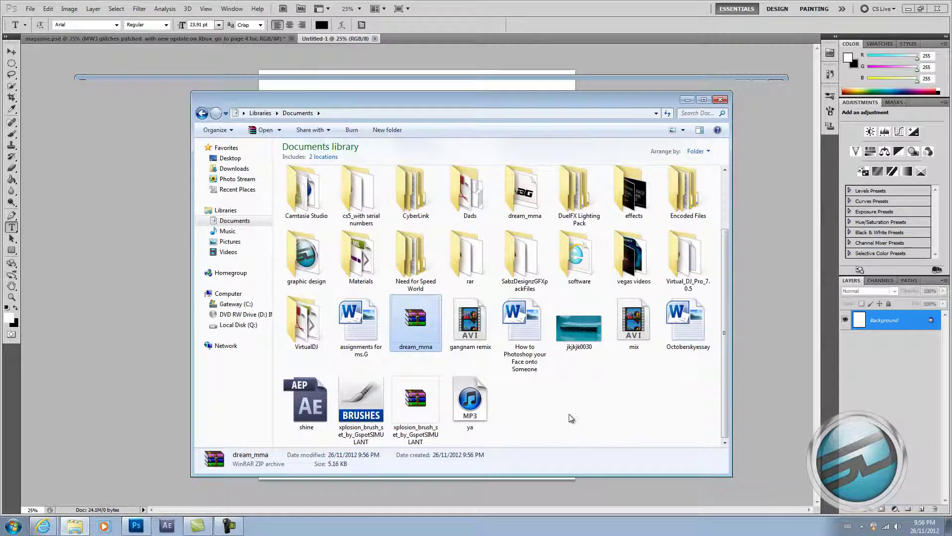
Extract the Dream MMA font file from the dream_mma archive directly into the Documents library.
right_click(424, 330)
click(482, 147)
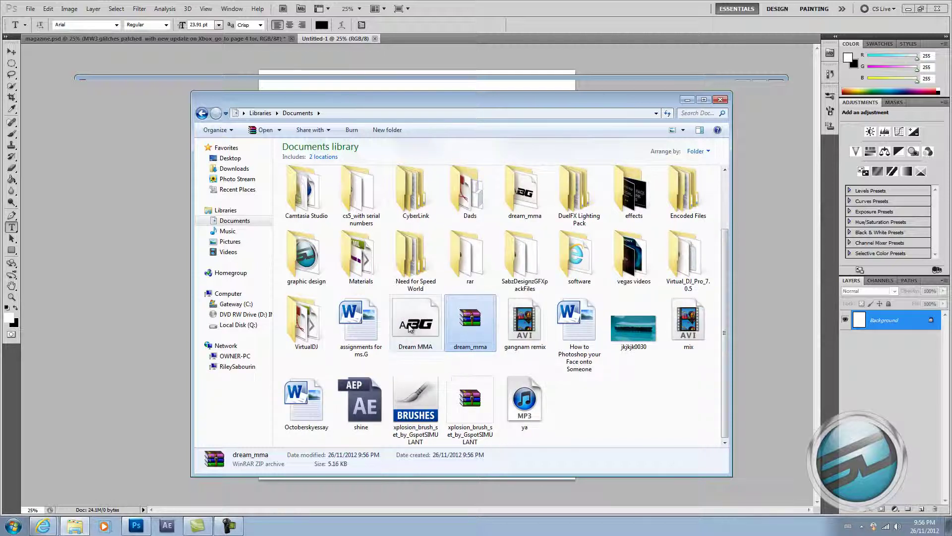
click(439, 361)
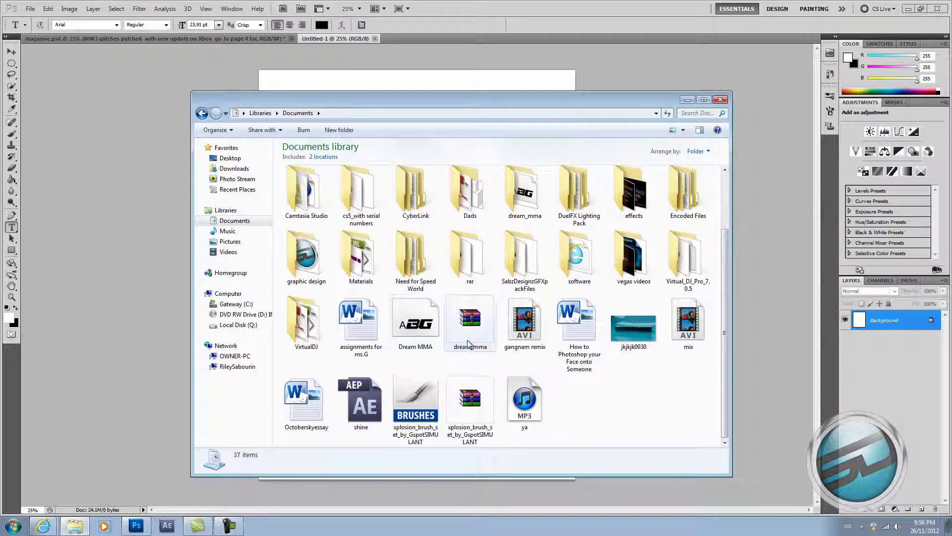
Install the extracted Dream MMA TrueType font and close the Documents library.
right_click(415, 332)
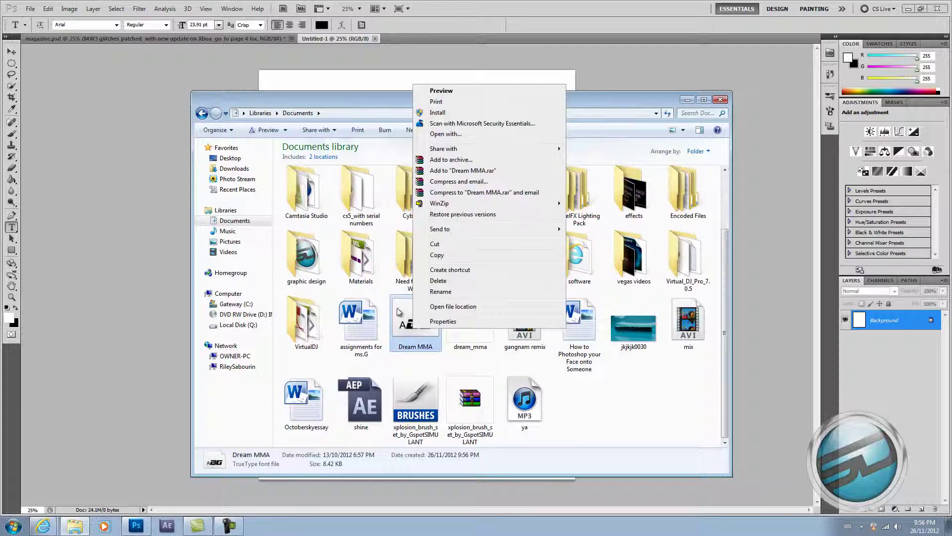
click(441, 113)
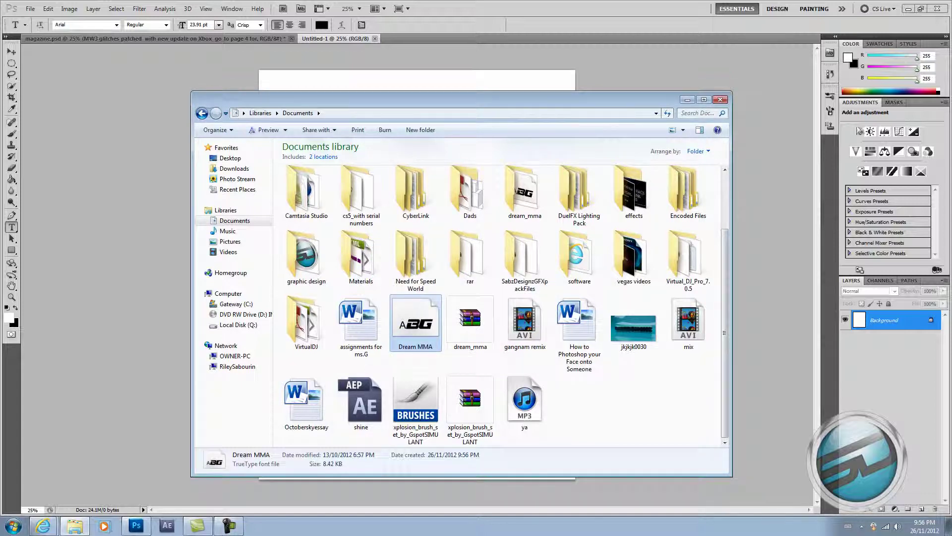
click(721, 99)
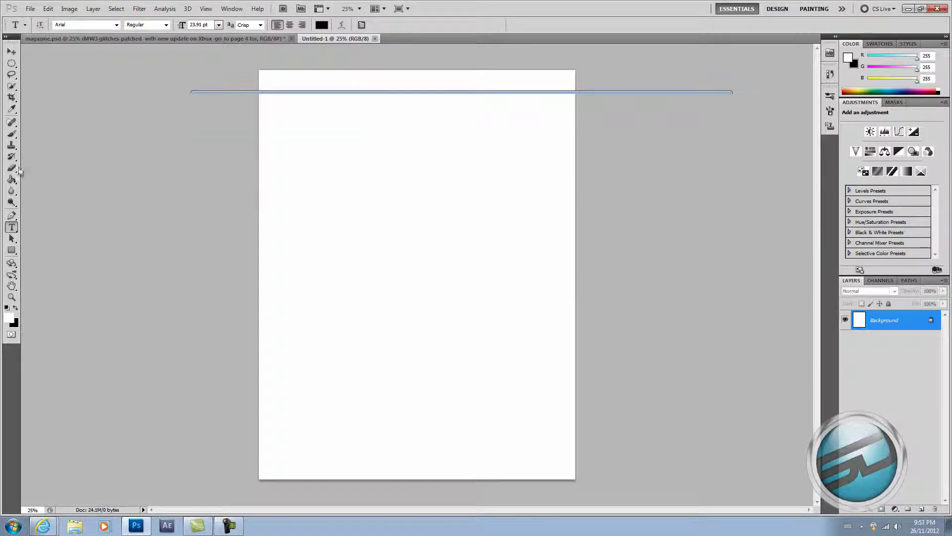
Set the Type tool's font family to Dream MMA, checking the font's name in the Documents library.
click(117, 25)
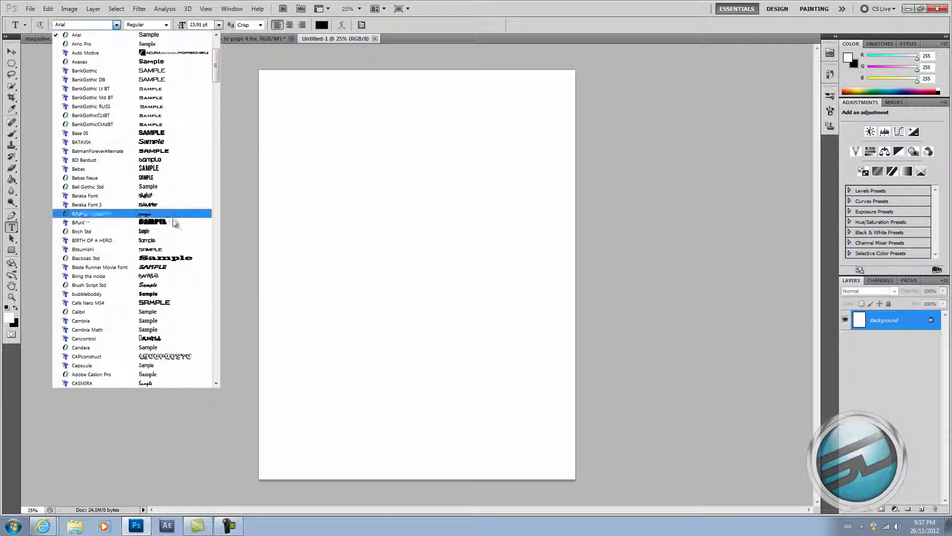
click(73, 528)
double_click(362, 181)
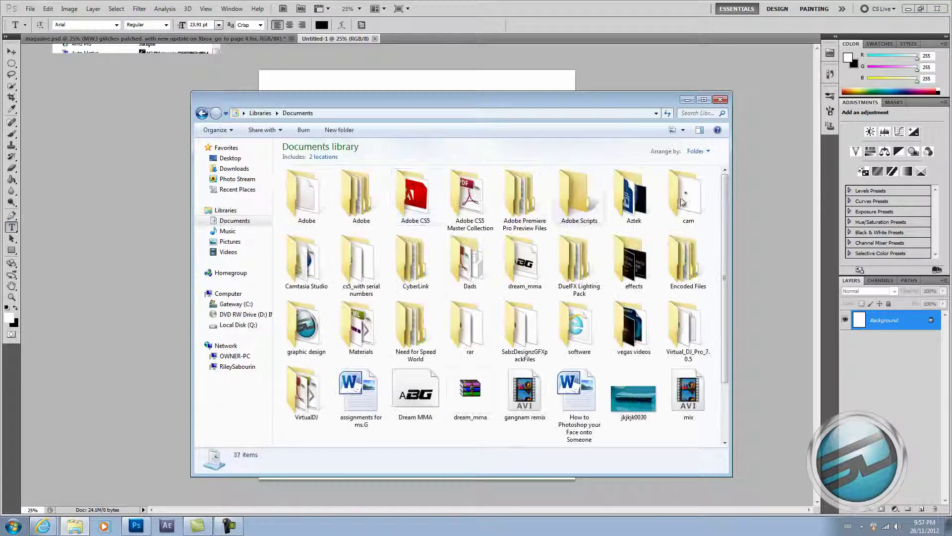
click(721, 100)
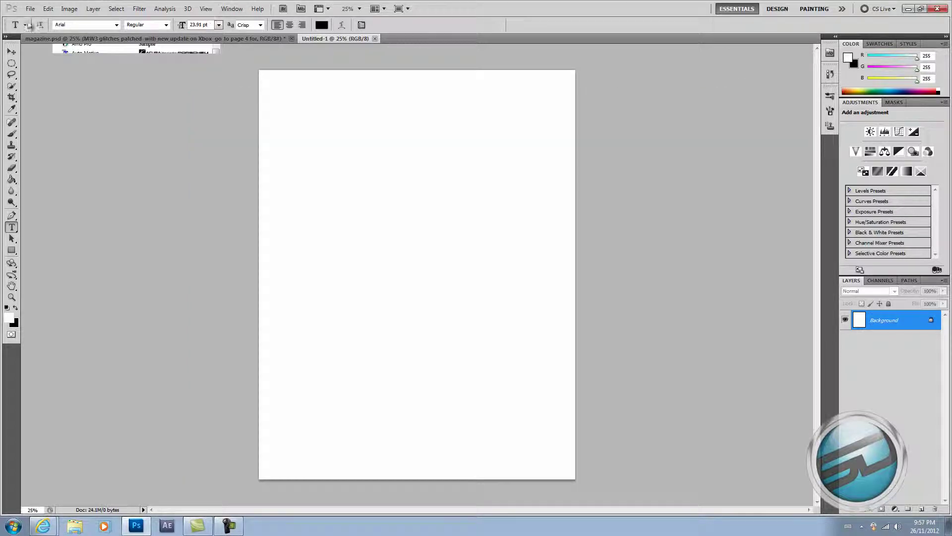
click(80, 24)
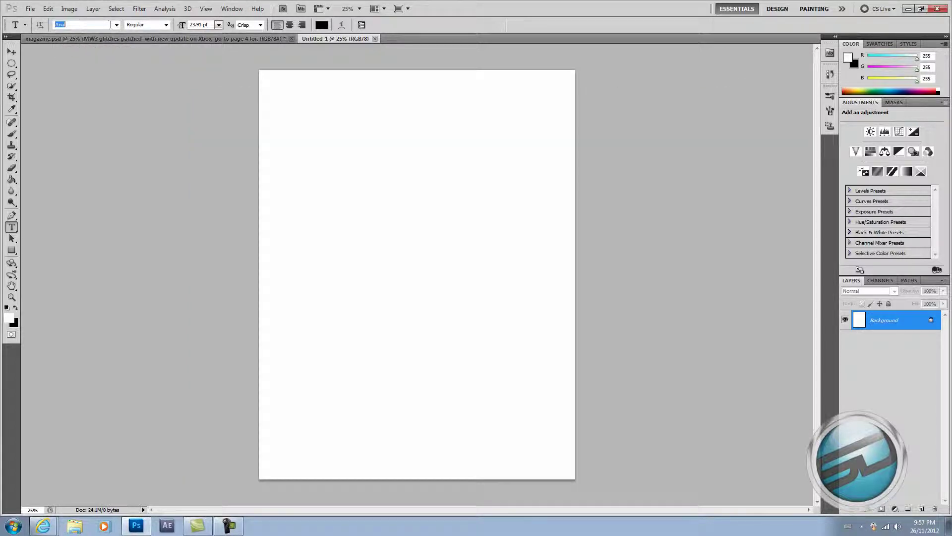
text(Dream MMA)
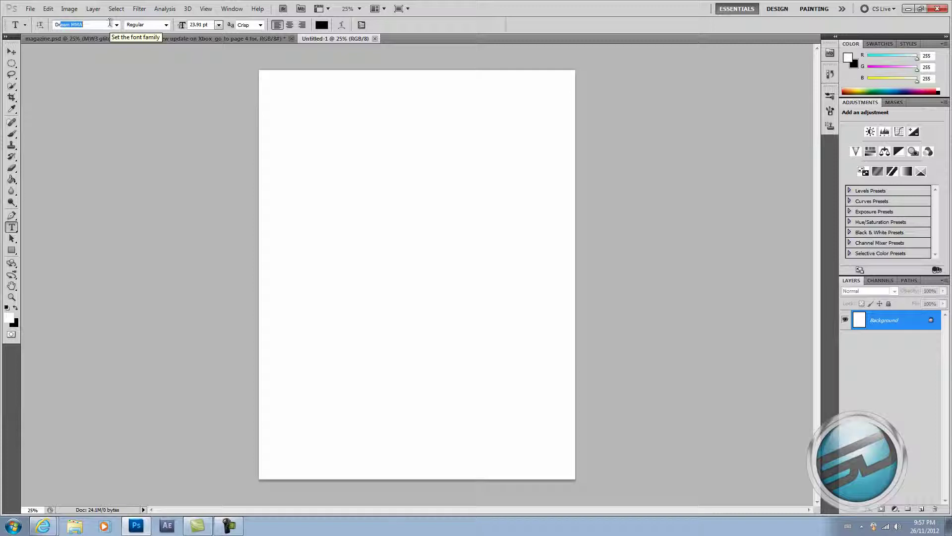
key(Return)
click(356, 173)
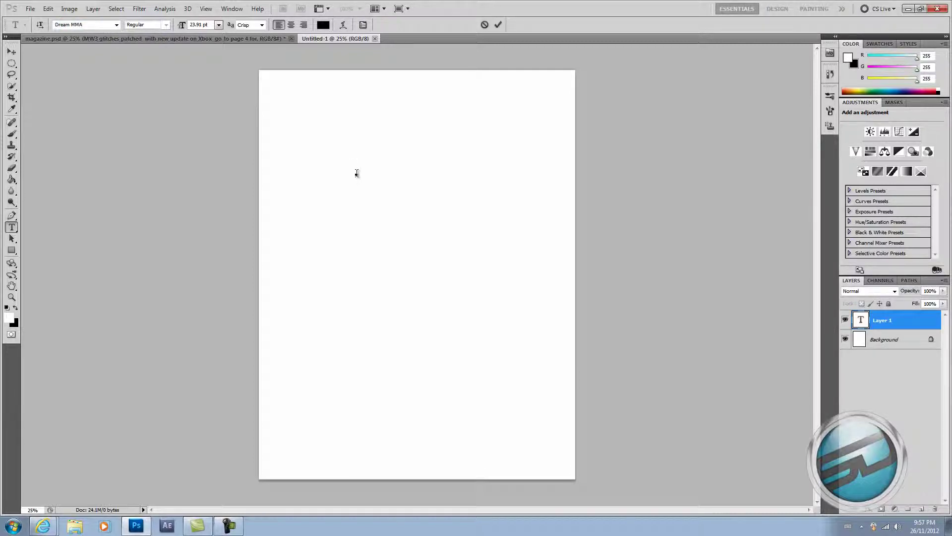
text(SABZ)
key(BackSpace)
key(BackSpace)
key(BackSpace)
click(485, 24)
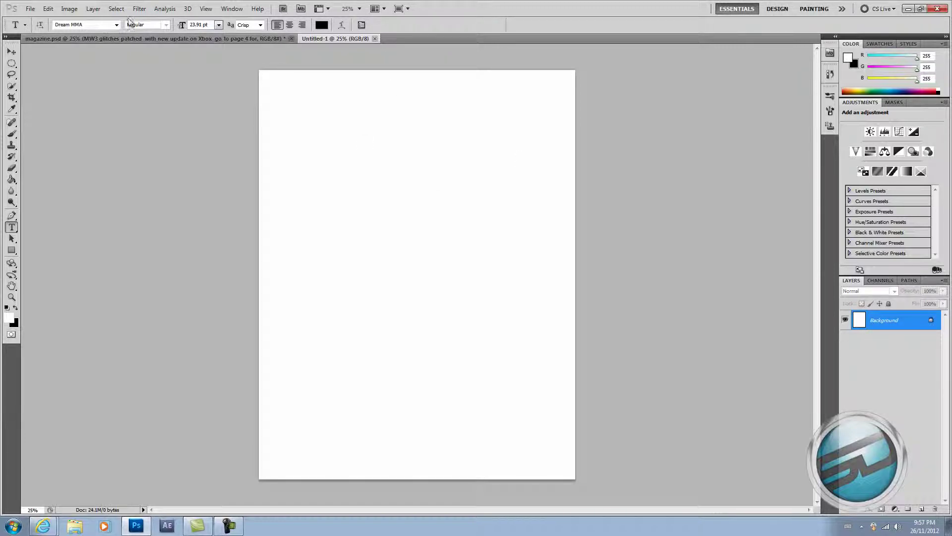
Set the Type tool's font size to 18 pt.
click(219, 25)
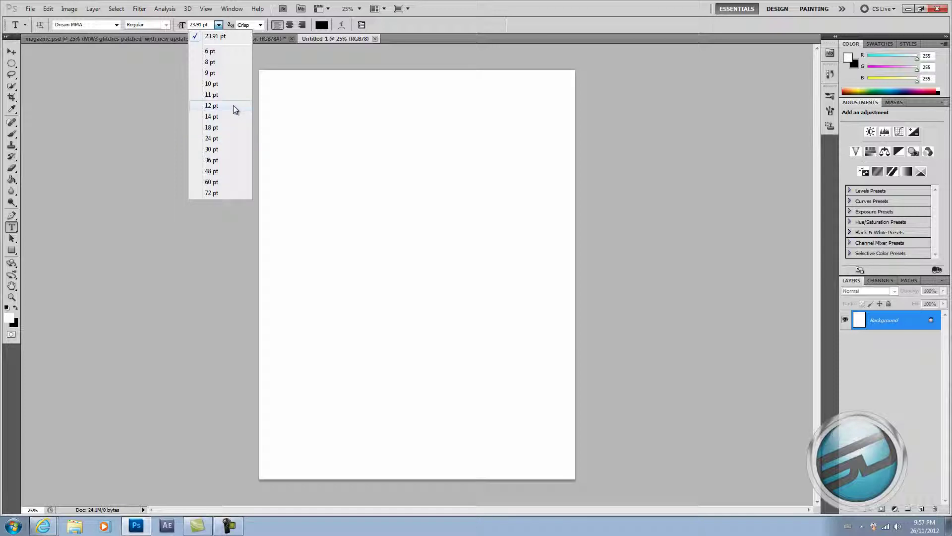
click(233, 129)
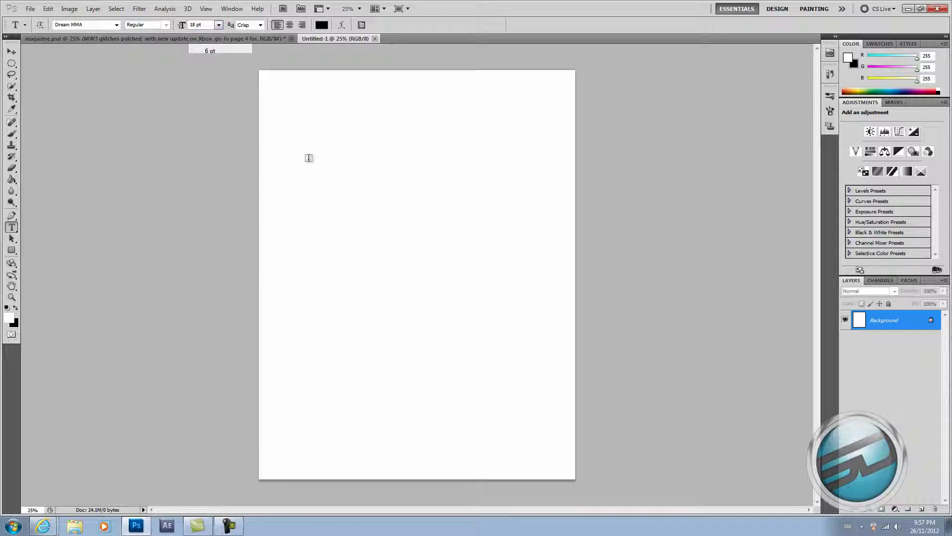
Try the title text "Gaming Weekly" near the upper-left corner of the page.
click(283, 114)
text(G)
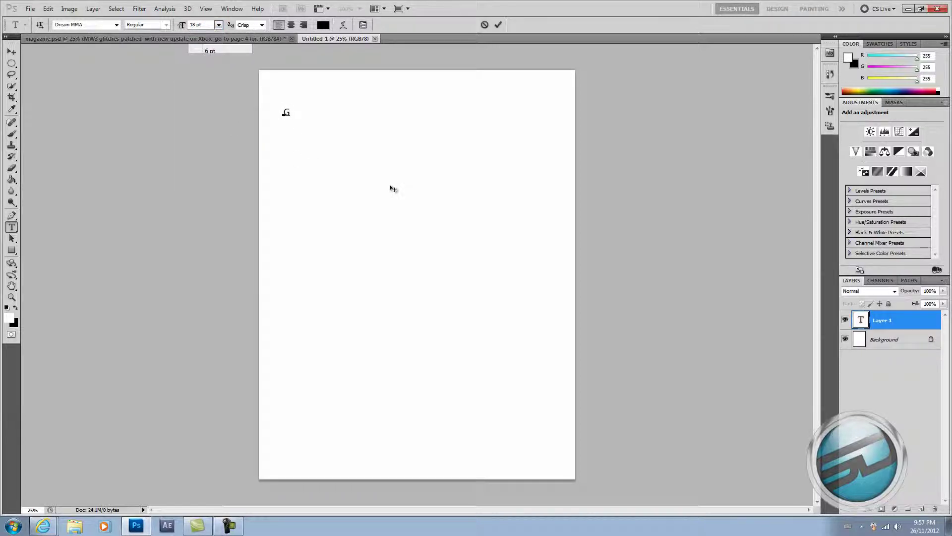
text(aming)
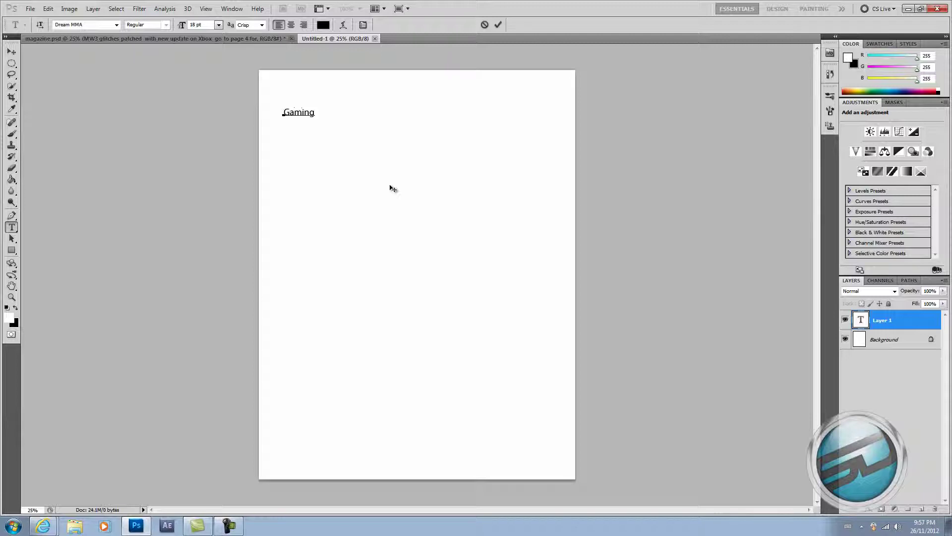
text(W)
text(eeklysa)
key(BackSpace)
key(BackSpace)
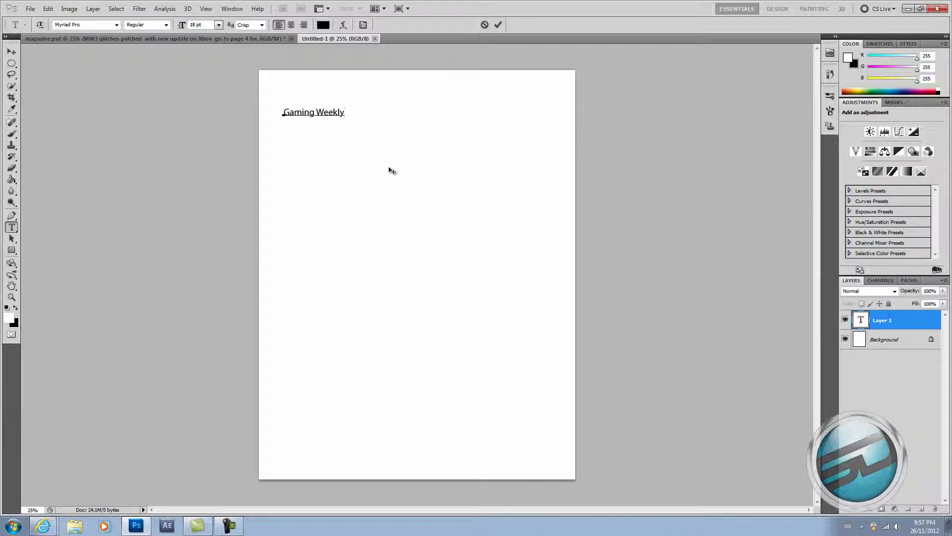
Try the Dream MMA font on the "Gaming Weekly" title text, then discard the text.
drag(342, 113, 264, 123)
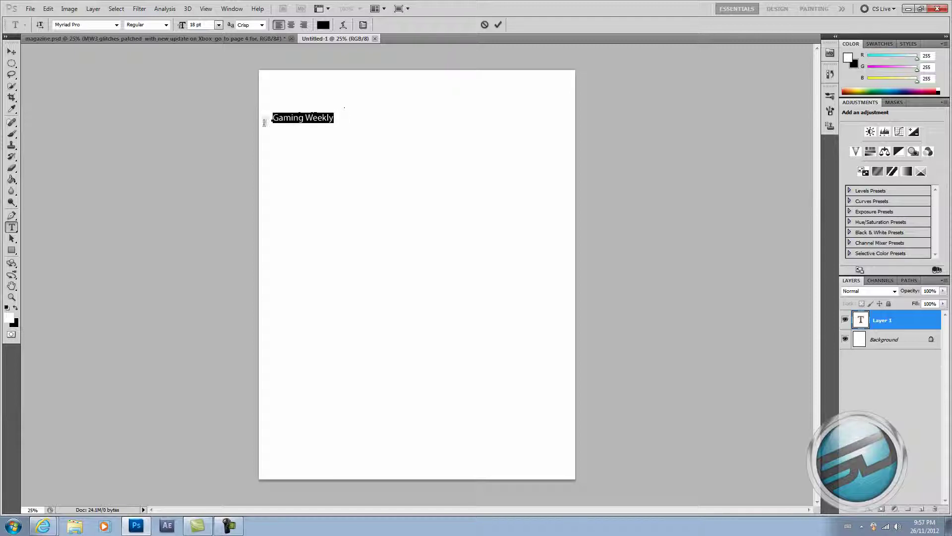
click(116, 24)
drag(217, 202, 215, 95)
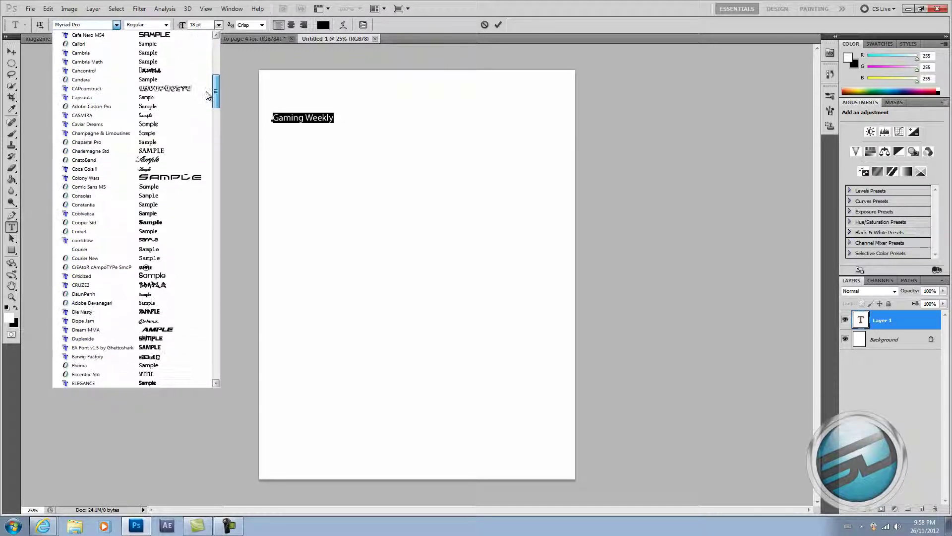
click(121, 330)
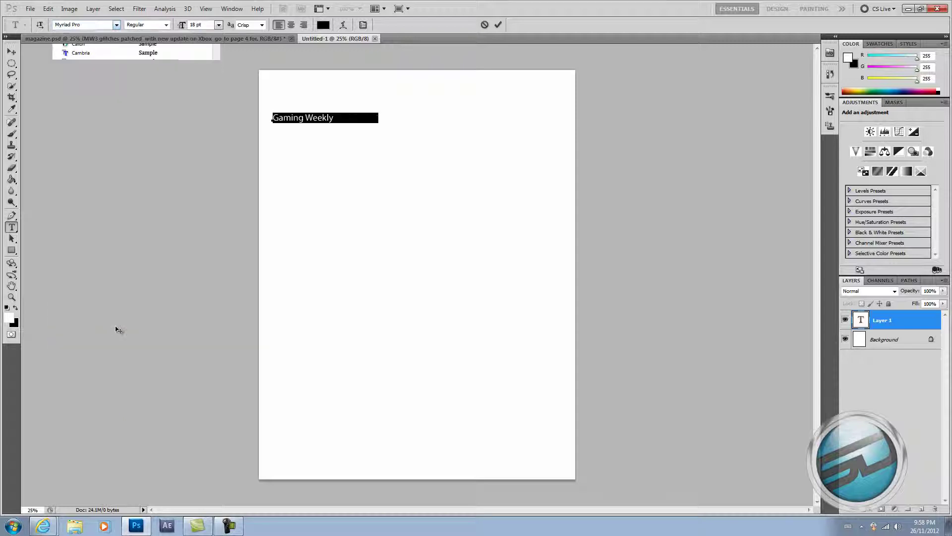
click(343, 118)
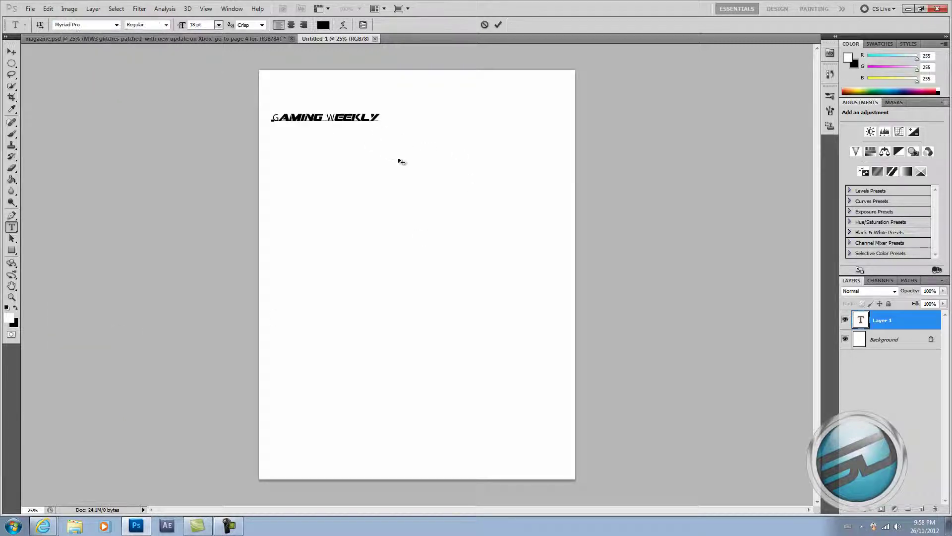
click(488, 24)
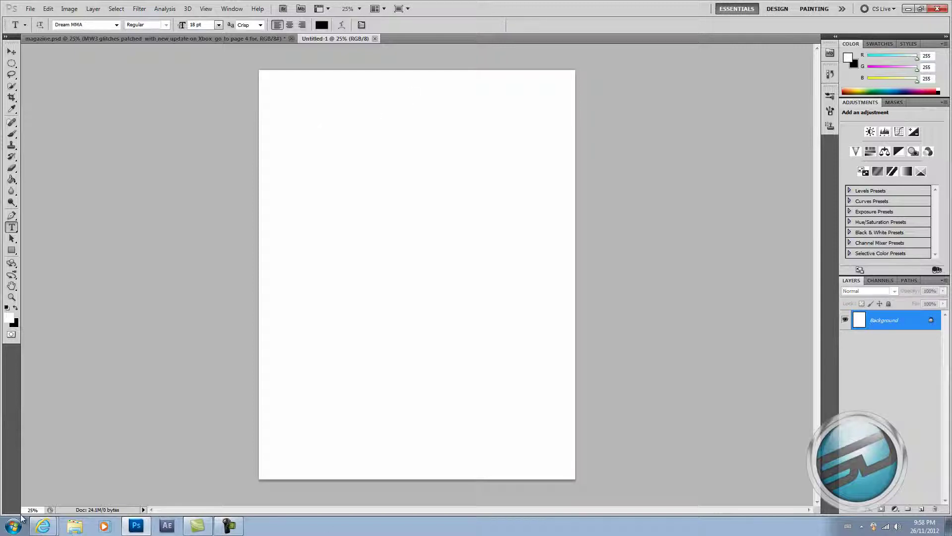
Switch to the browser to look over dafont's Techno > Sci-fi category again, then return to Photoshop.
mouse_move(51, 533)
click(76, 499)
scroll(324, 296, up, 4)
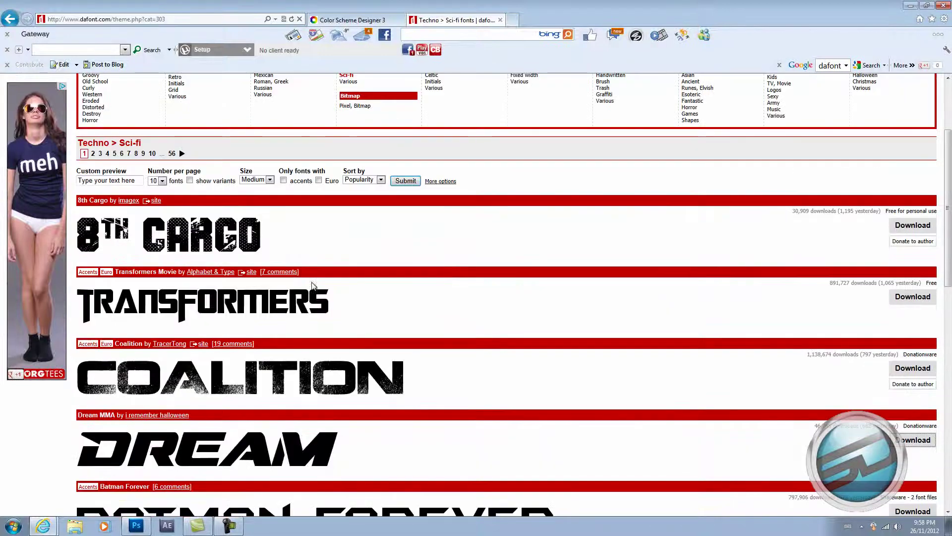
scroll(350, 266, up, 3)
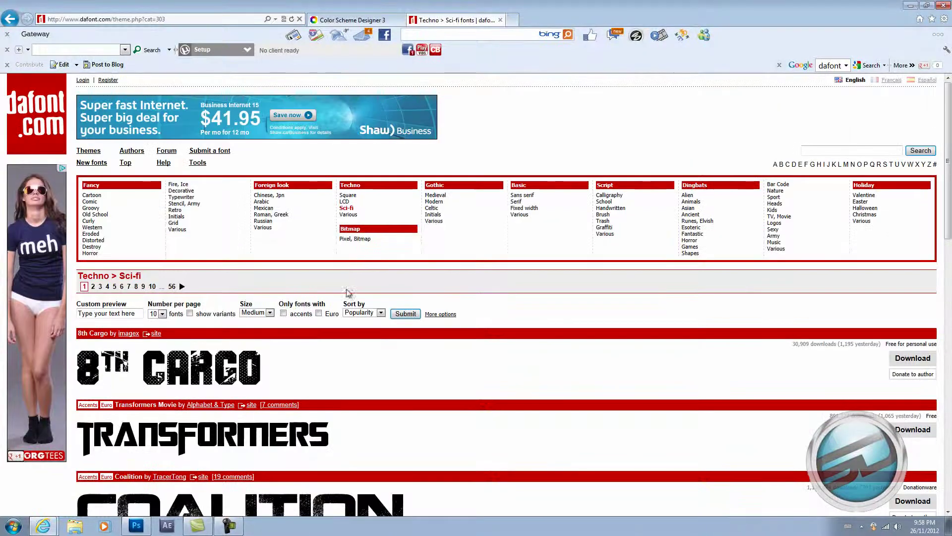
scroll(347, 293, down, 4)
click(136, 526)
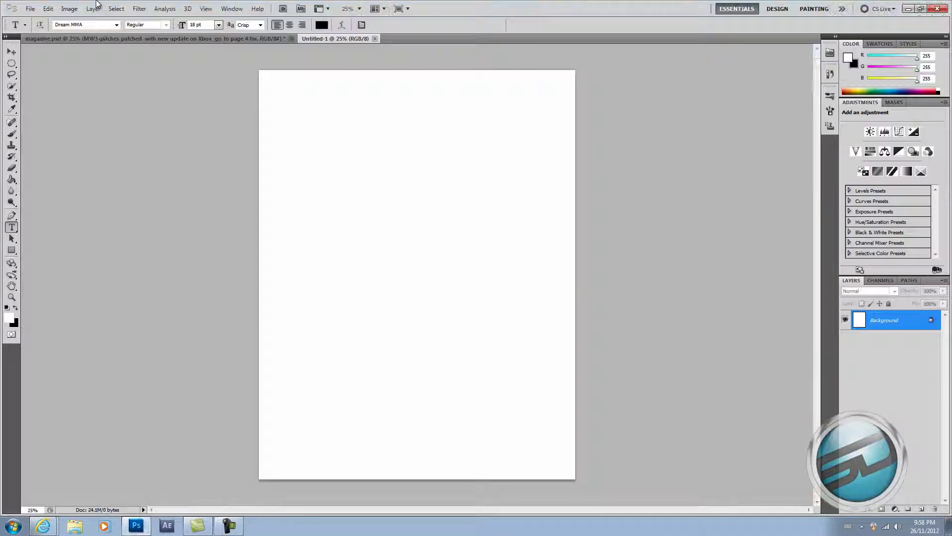
Set the Type tool's font to Xirod.
click(79, 24)
click(115, 25)
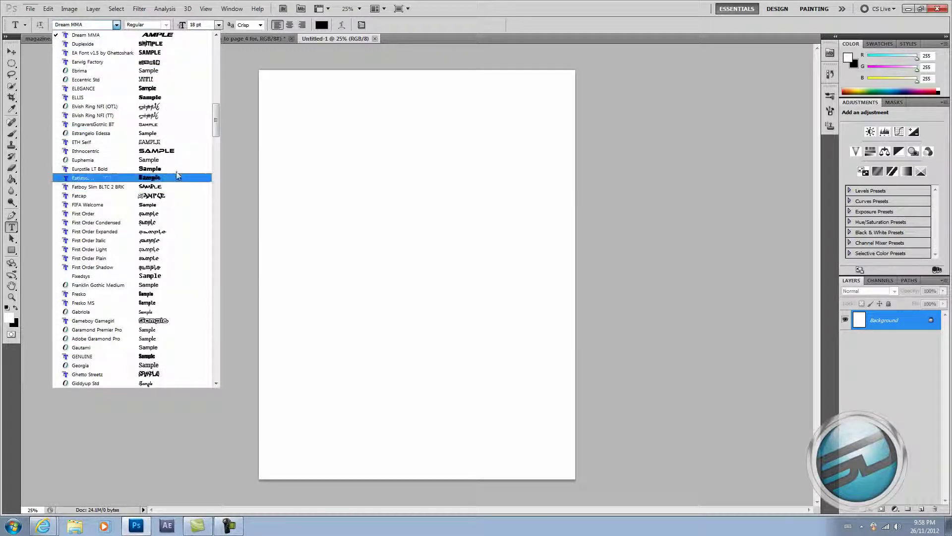
scroll(193, 266, down, 2)
scroll(193, 266, down, 1)
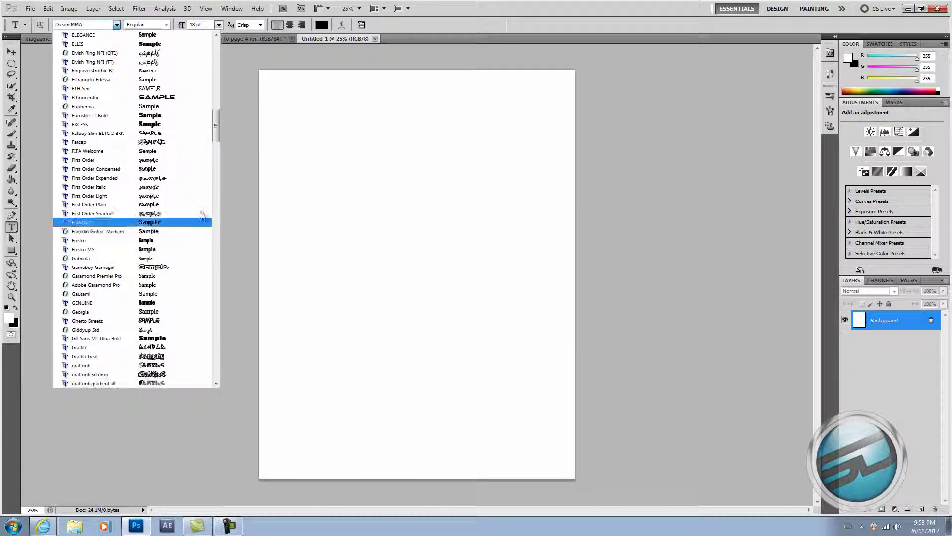
drag(217, 133, 224, 289)
scroll(184, 343, down, 3)
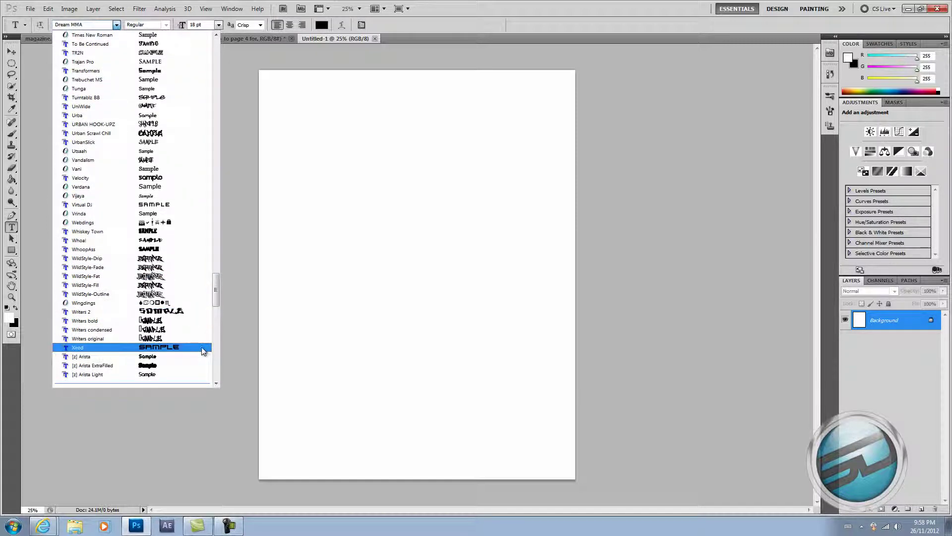
click(203, 351)
Add the title text "GAMING WEEKLY" near the upper-left corner of the page.
click(325, 113)
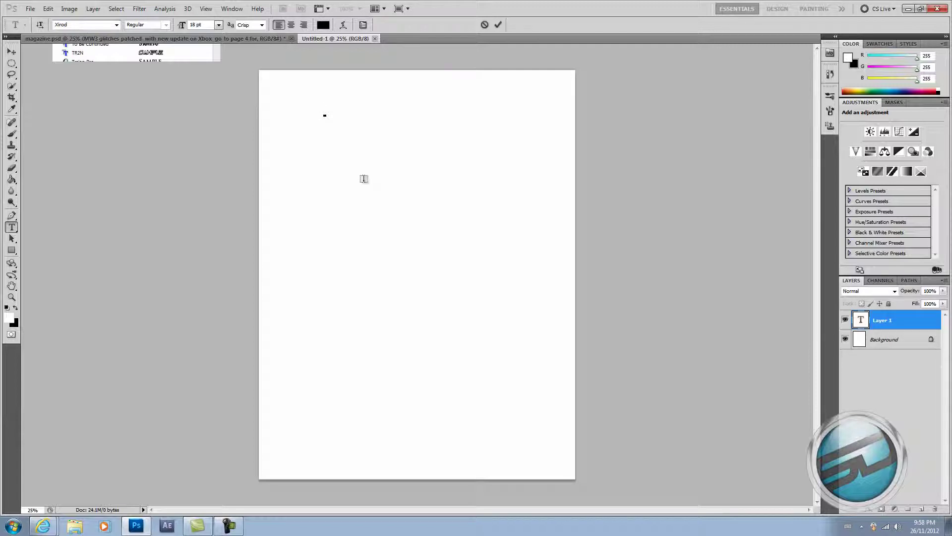
text(GAMING)
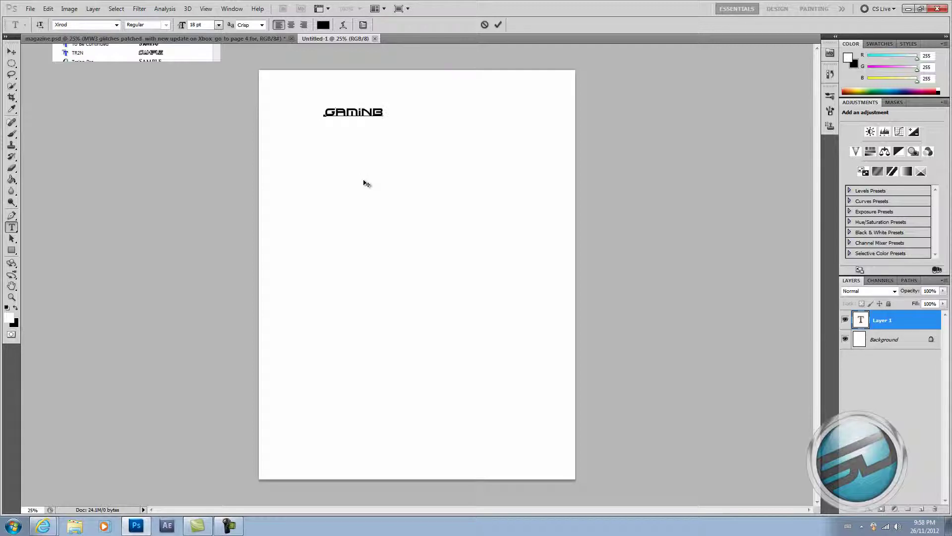
key(BackSpace)
key(BackSpace)
key(BackSpace)
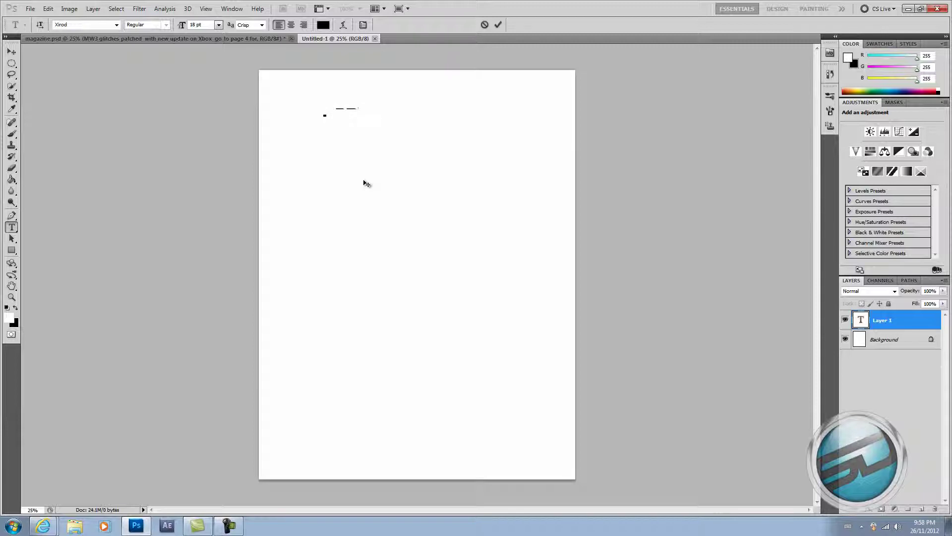
text(GAMING WE)
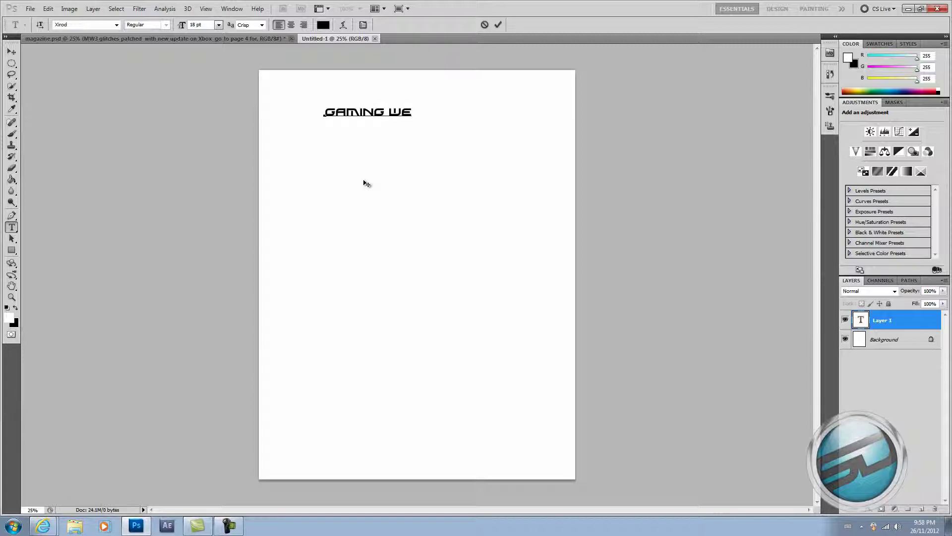
text(ER)
key(XF86Calculator)
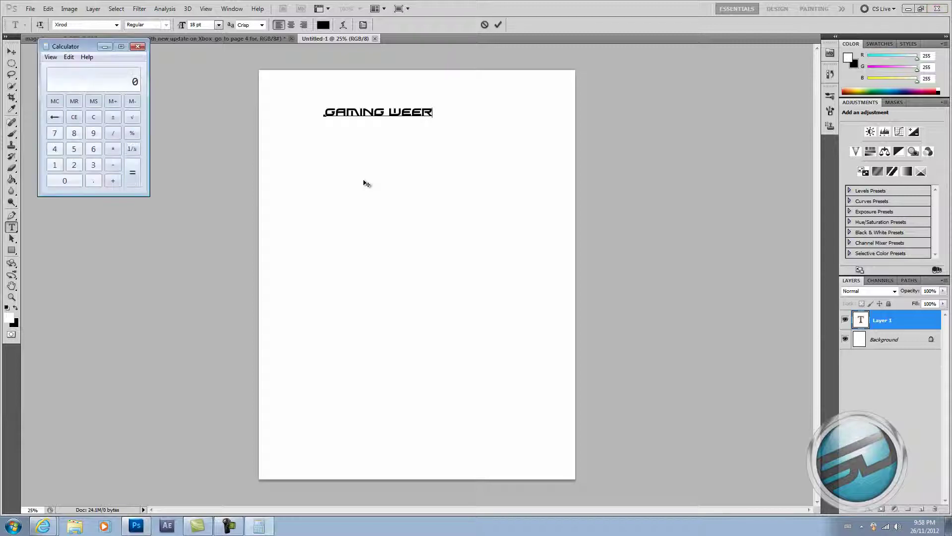
click(139, 48)
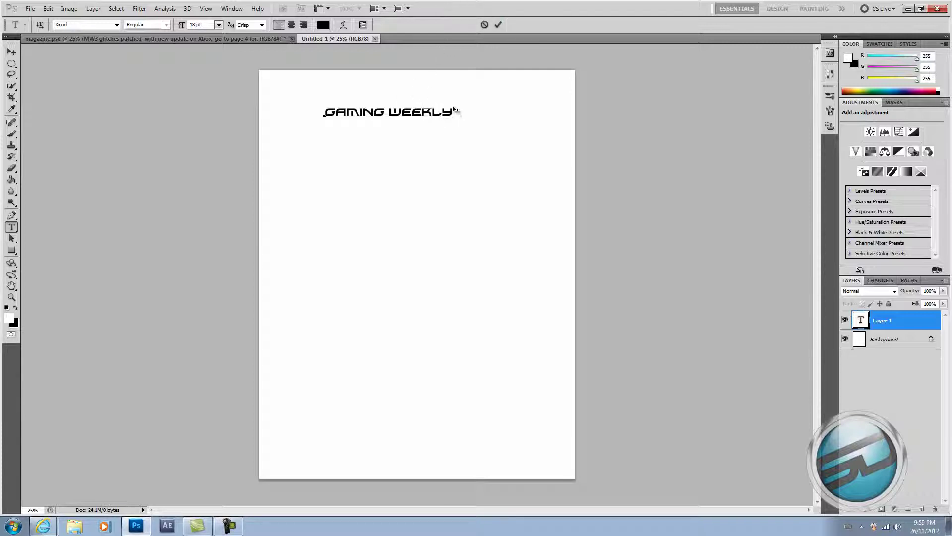
Set the "GAMING WEEKLY" title's font size to 60 pt and commit the text.
drag(453, 112, 288, 65)
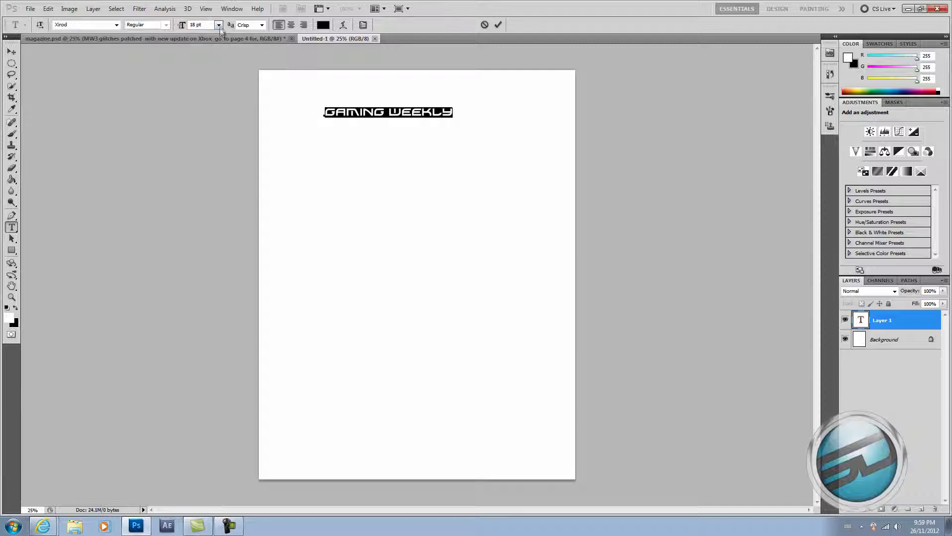
click(219, 25)
click(228, 148)
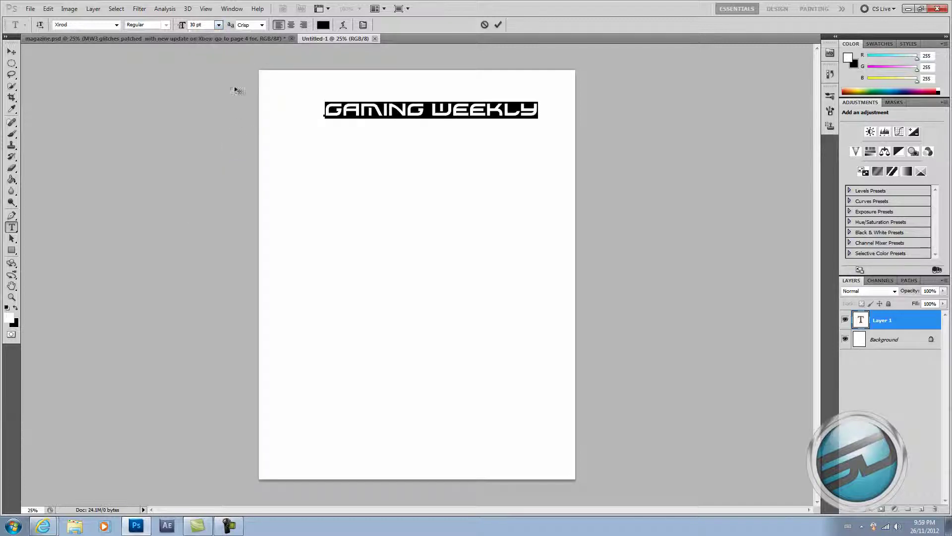
click(219, 25)
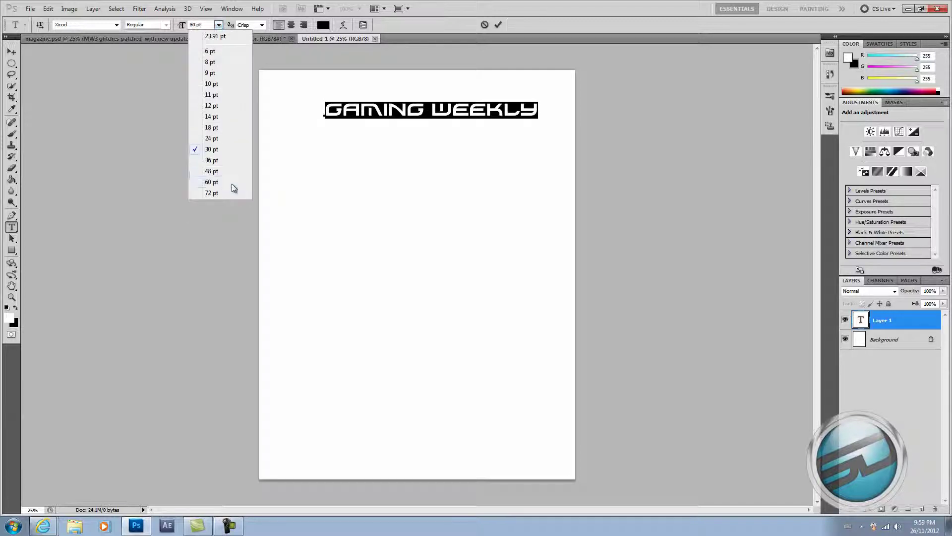
click(232, 184)
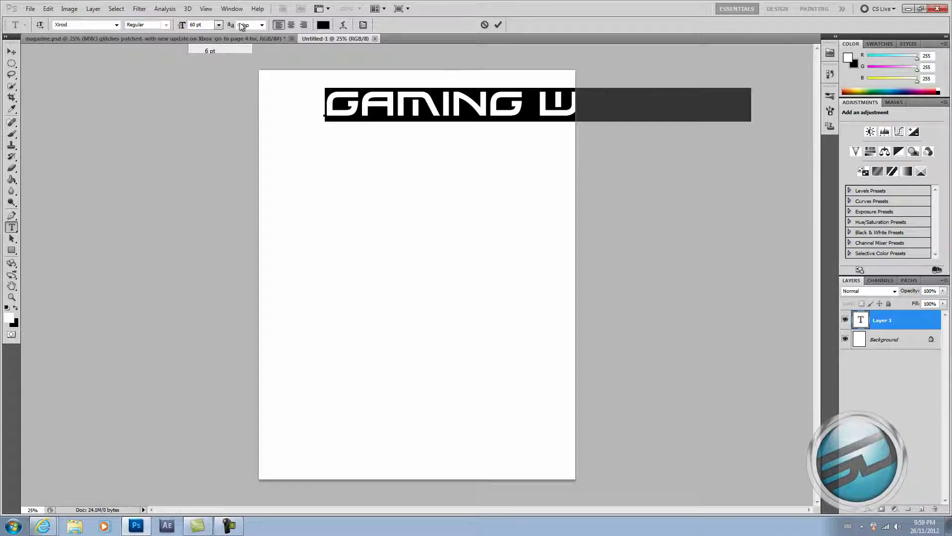
click(498, 24)
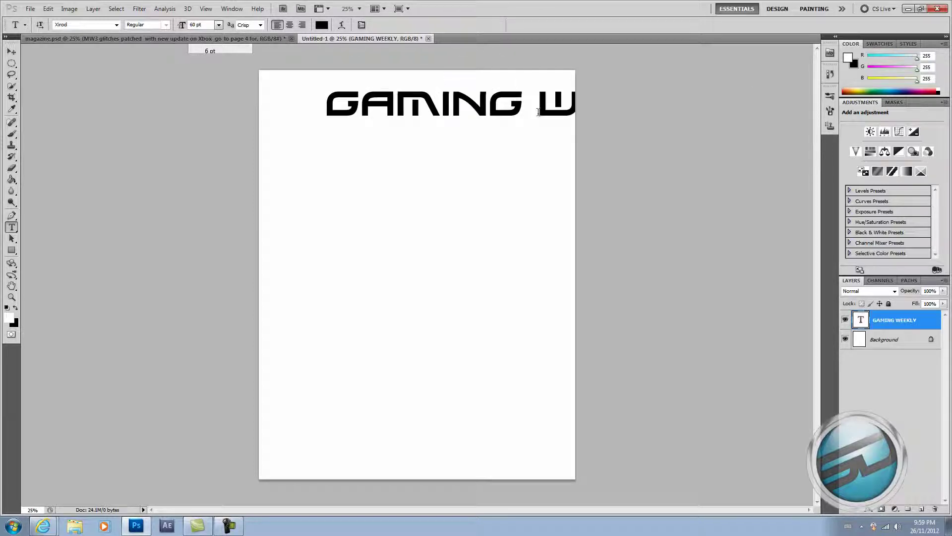
Move the title to the page's left edge and scale it proportionally to about 72% to fit the page width.
key(v)
drag(519, 105, 474, 110)
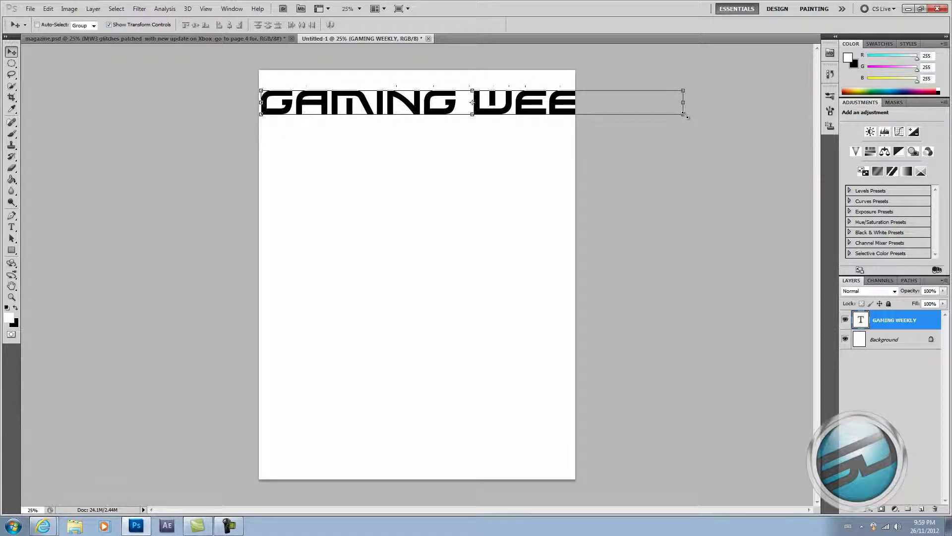
drag(685, 114, 540, 98)
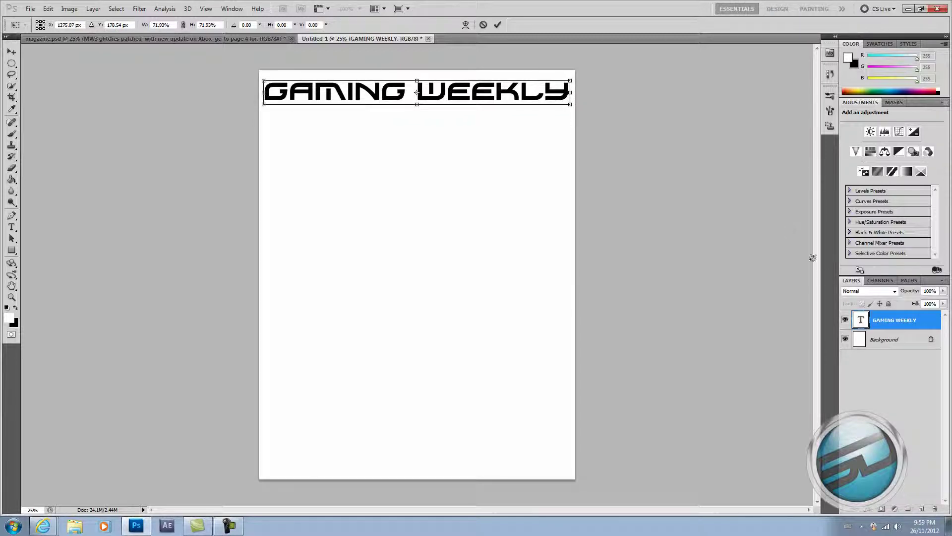
click(497, 24)
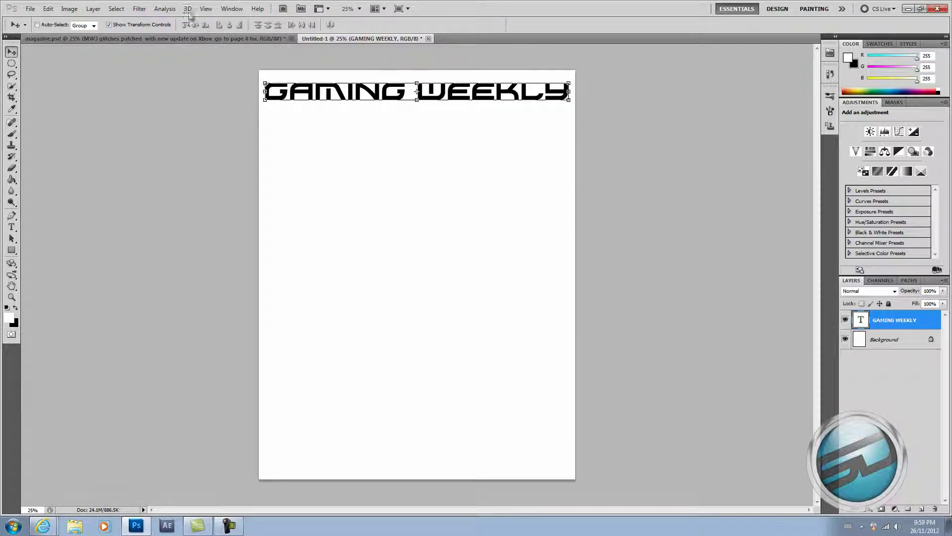
Center the title layer on the Background layer, then move the title straight up near the page's top edge.
shift+click(885, 340)
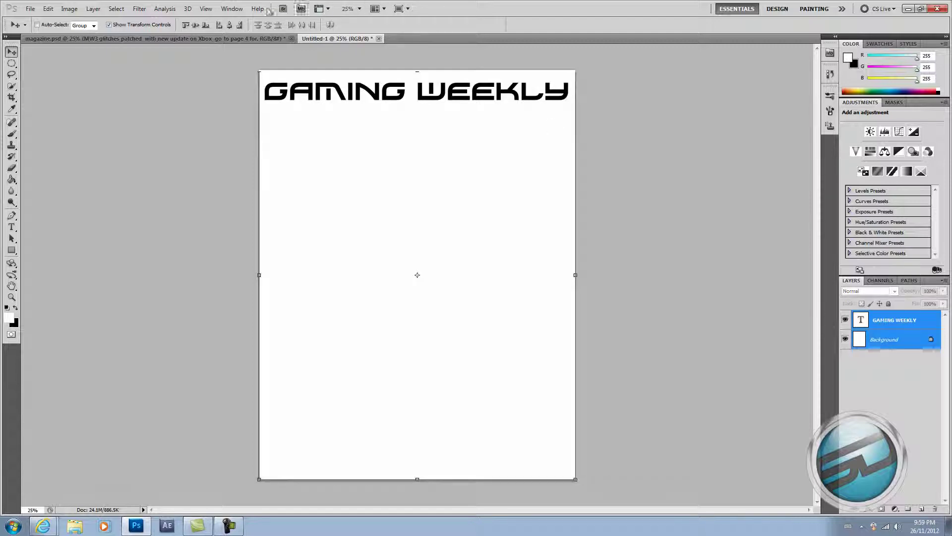
click(196, 25)
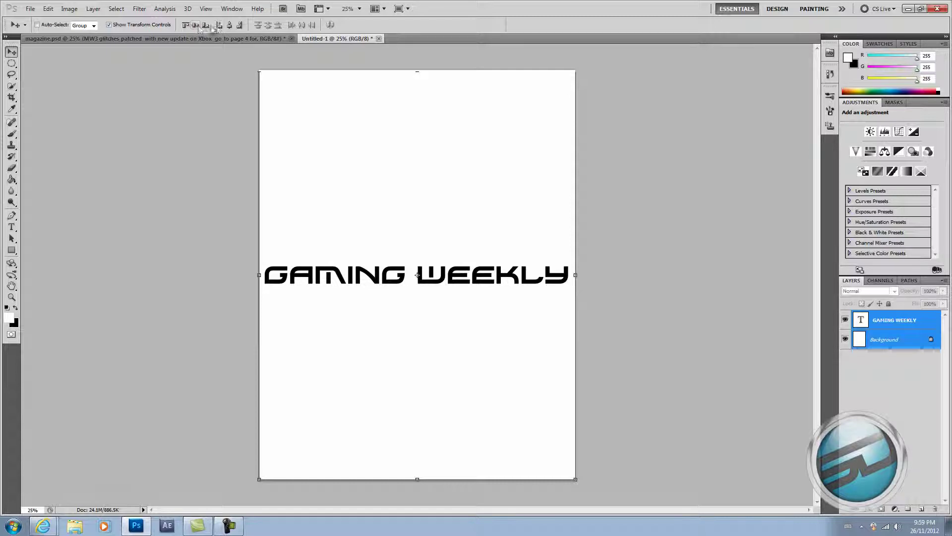
click(229, 25)
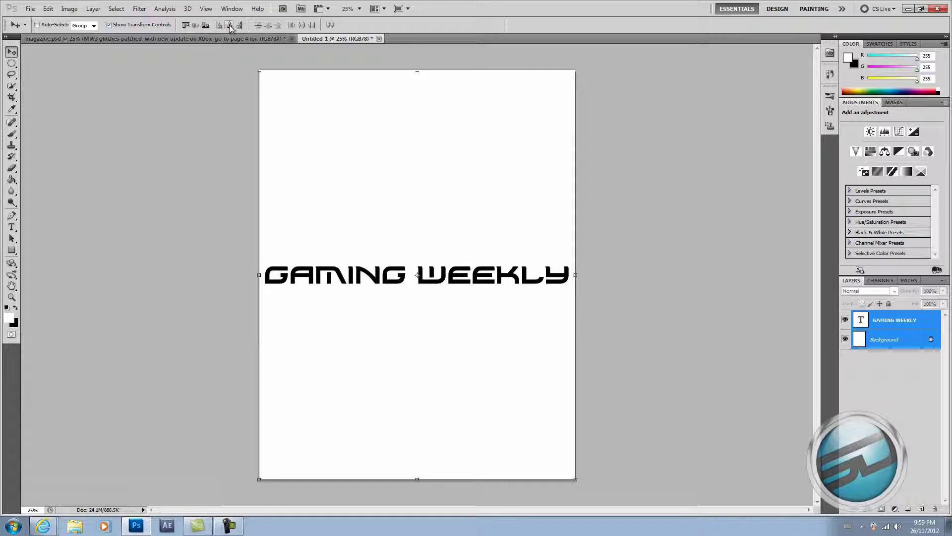
click(900, 320)
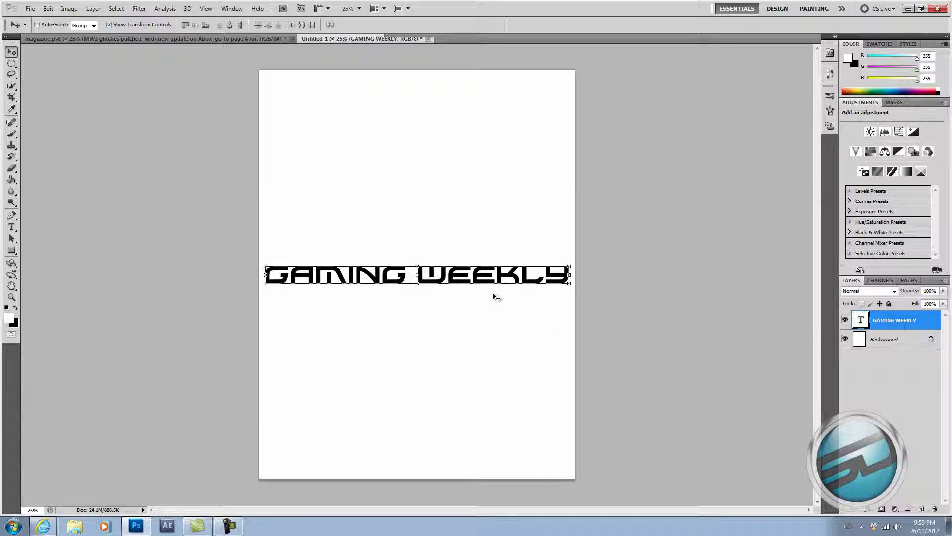
drag(481, 282, 480, 102)
click(894, 342)
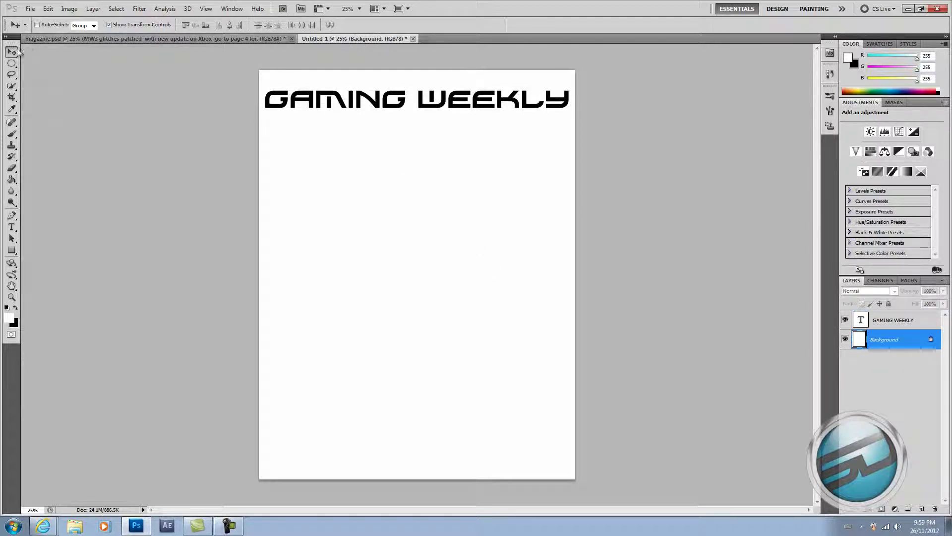
click(12, 227)
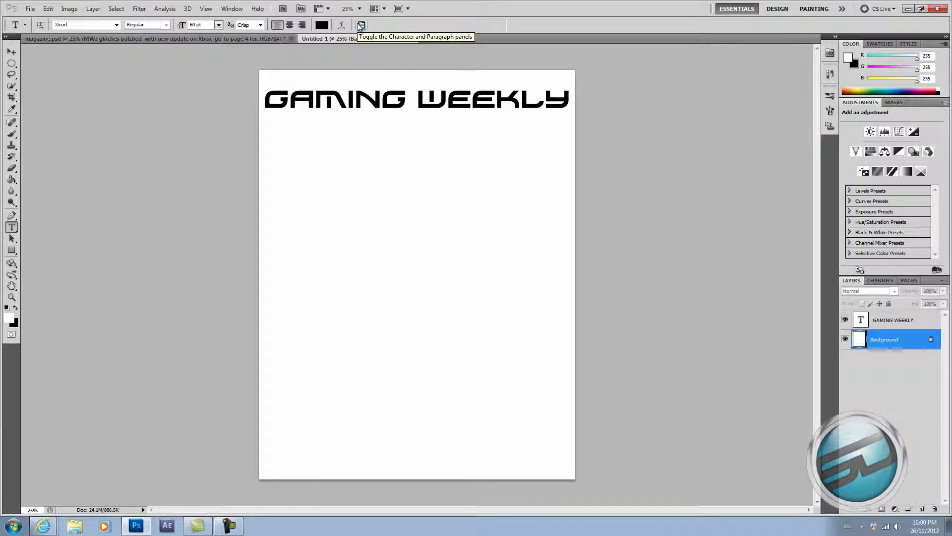
click(829, 110)
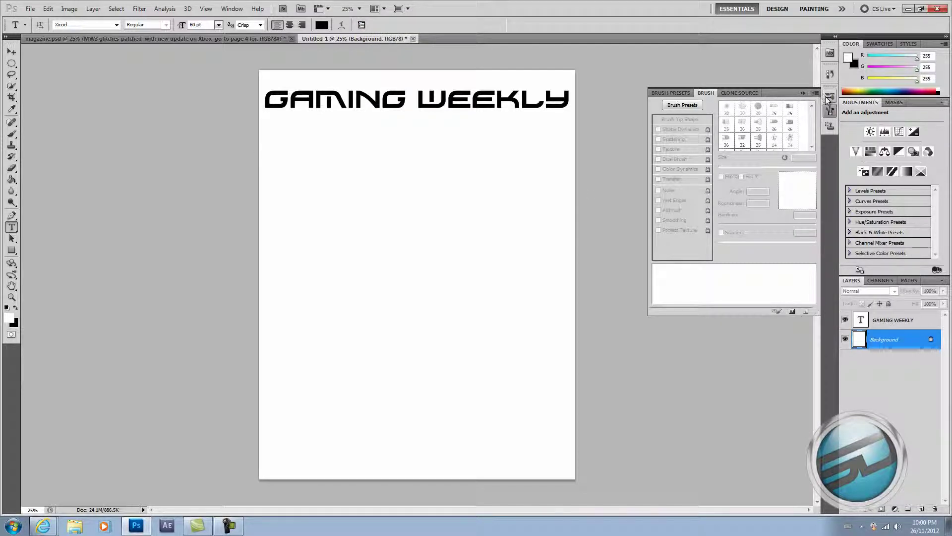
click(830, 96)
click(831, 110)
click(829, 96)
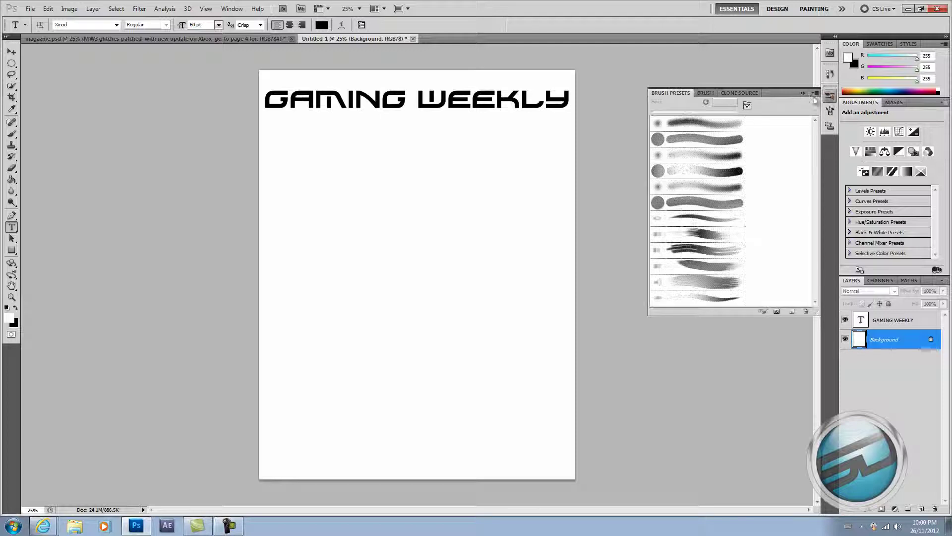
click(803, 93)
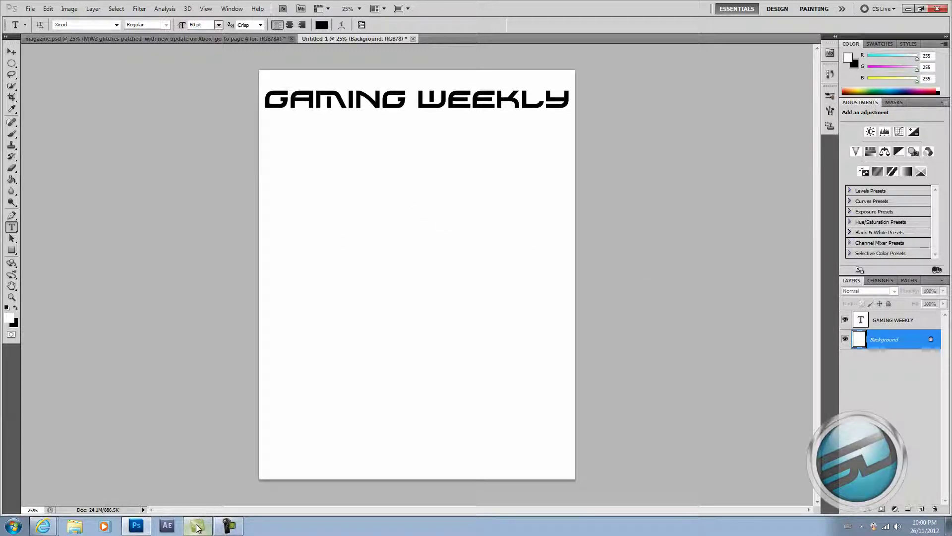
click(44, 527)
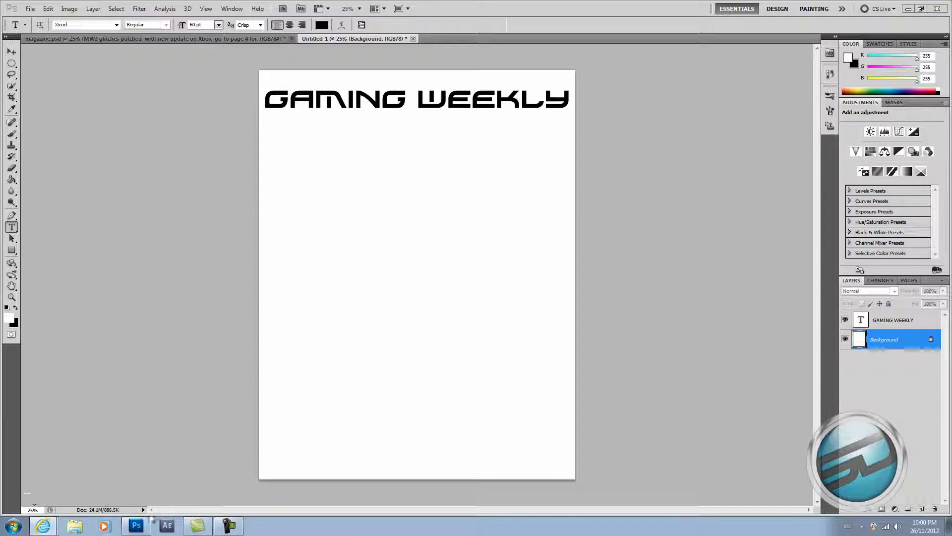
click(75, 528)
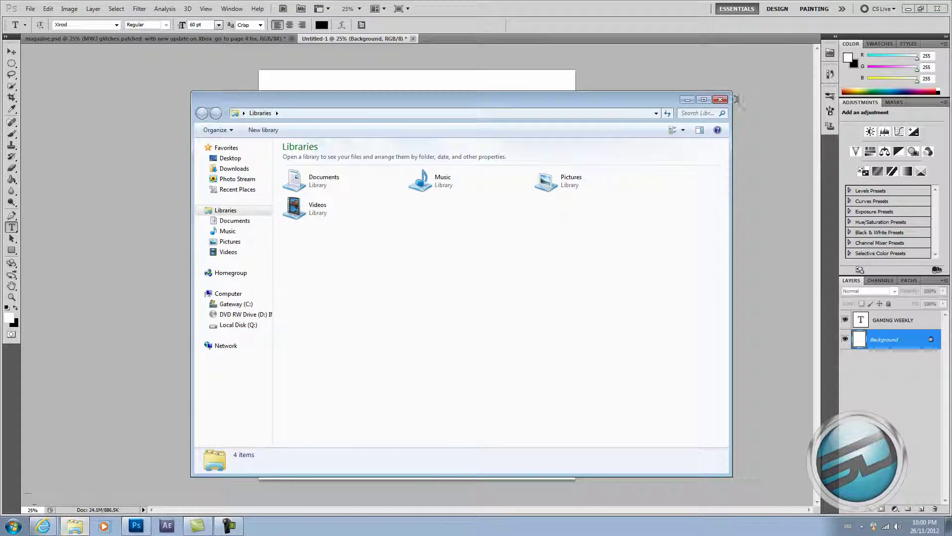
click(721, 100)
Open predator.psd from the PSD folder and activate the Move tool.
click(30, 8)
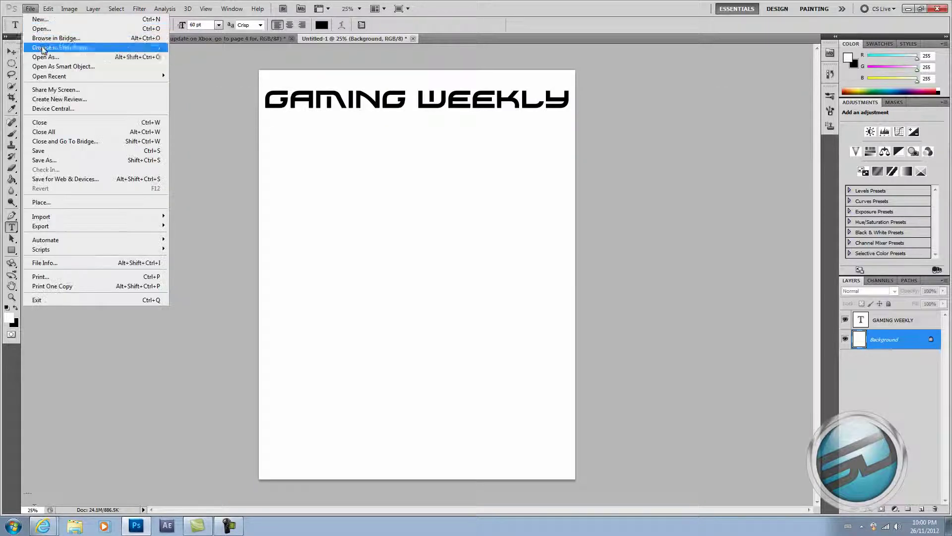
click(41, 29)
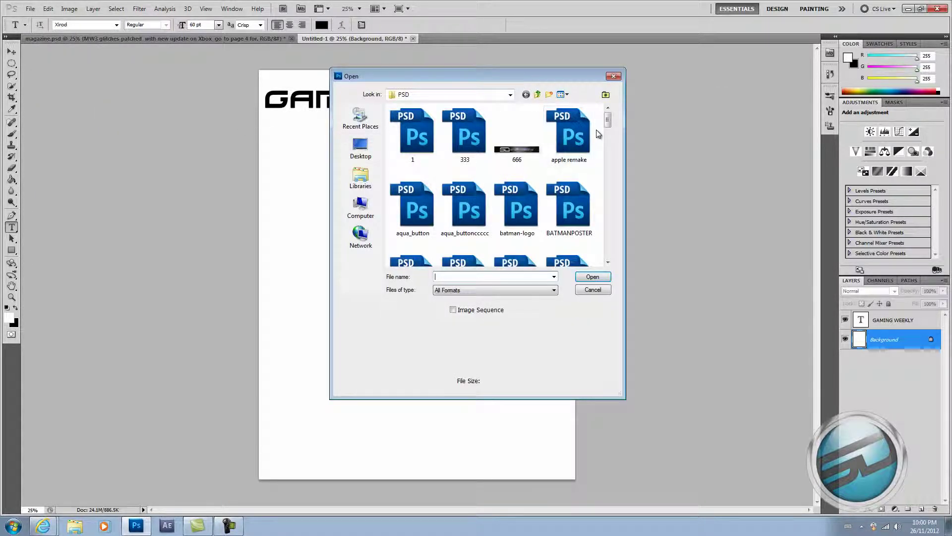
text(PR)
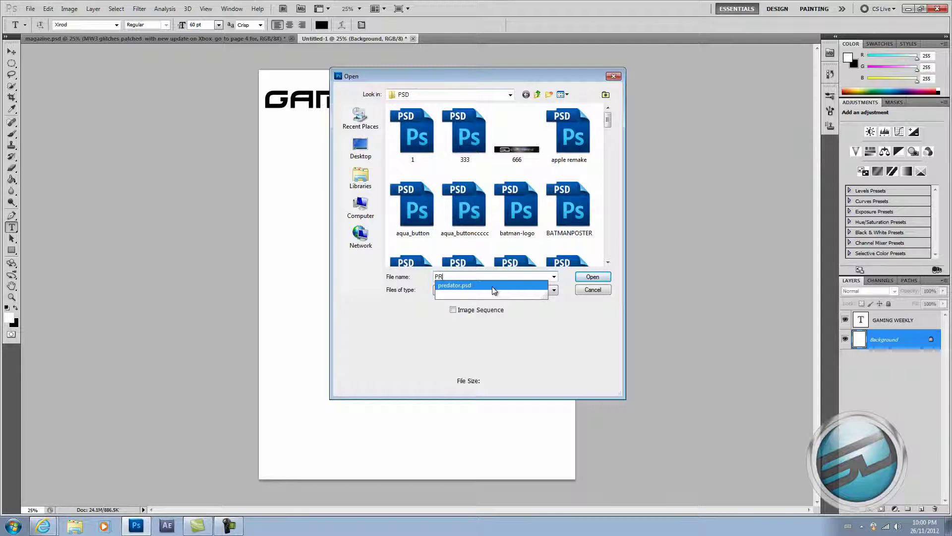
key(Return)
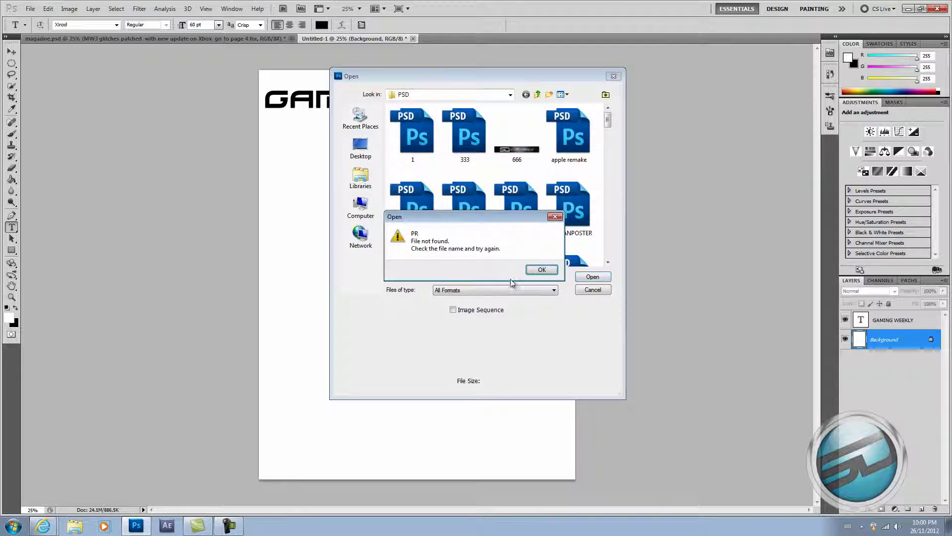
click(542, 269)
click(480, 276)
key(BackSpace)
key(BackSpace)
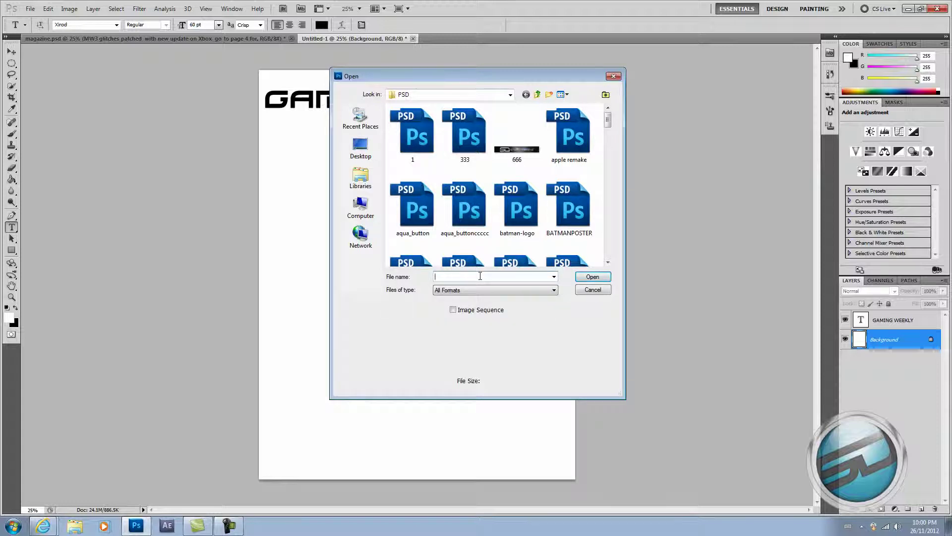
text(pr)
key(Down)
key(Return)
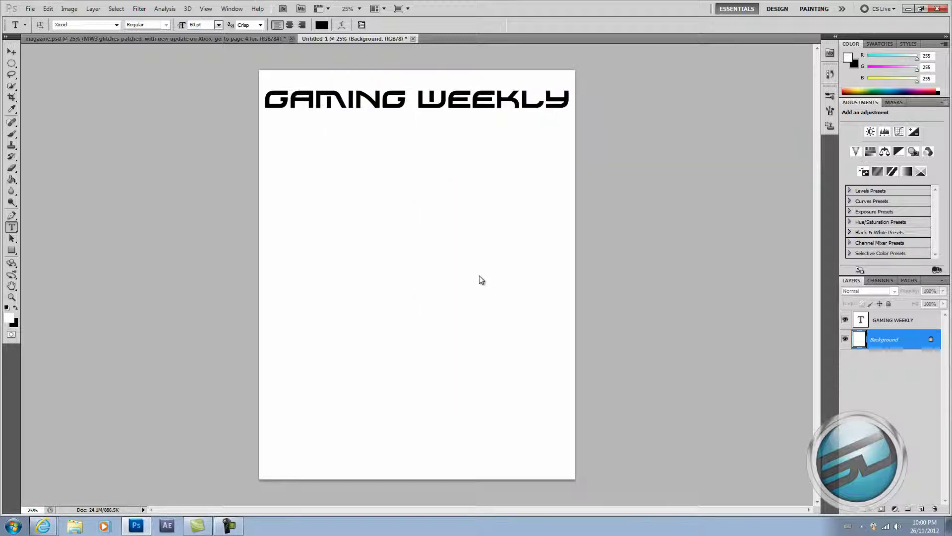
click(12, 52)
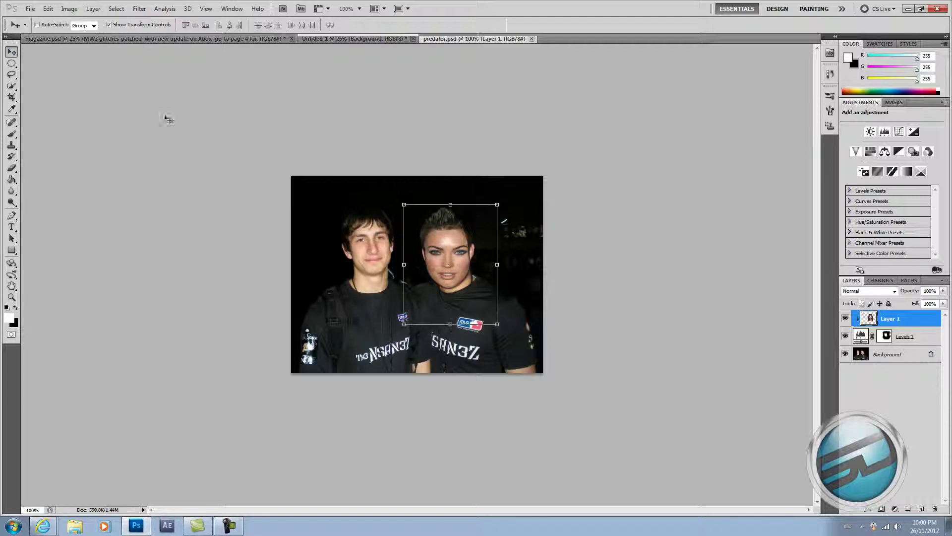
Merge all of predator.psd's layers into the Background layer.
click(895, 358)
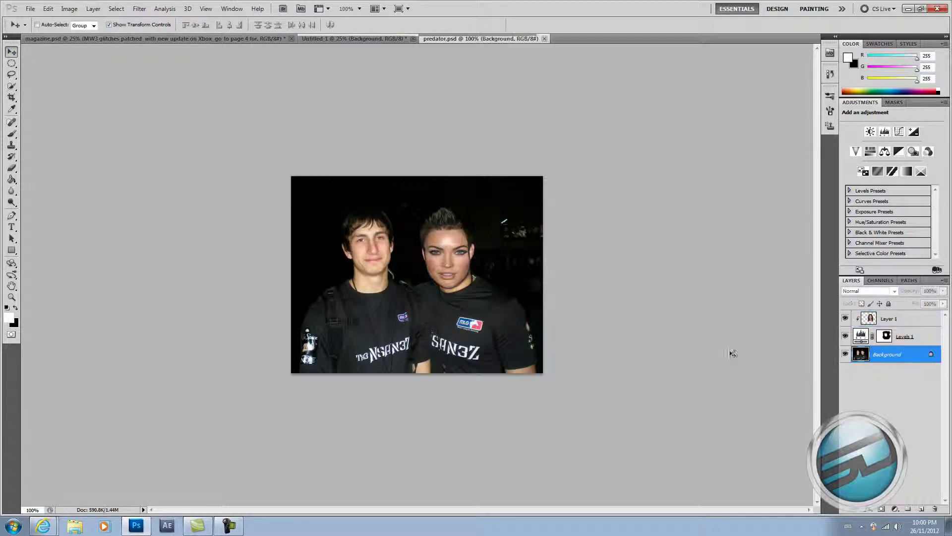
click(888, 318)
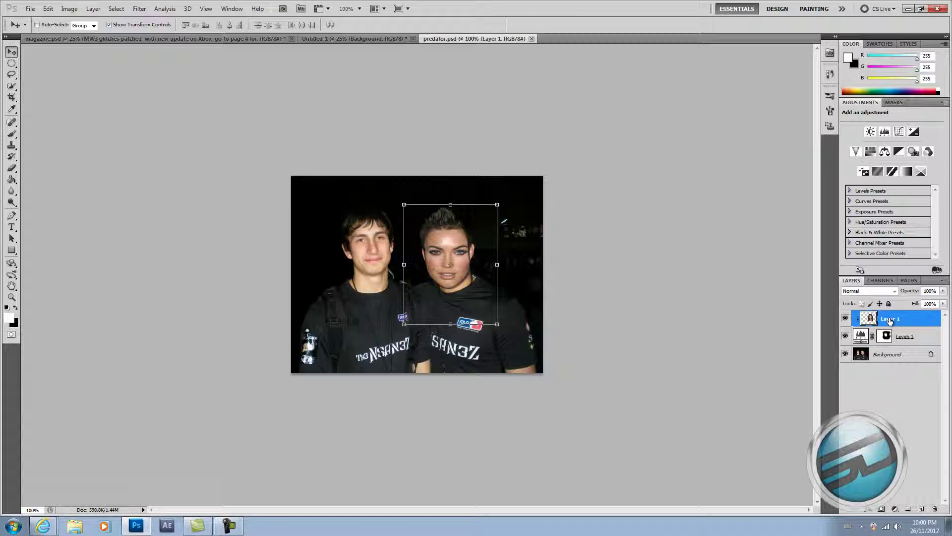
shift+click(899, 358)
right_click(899, 359)
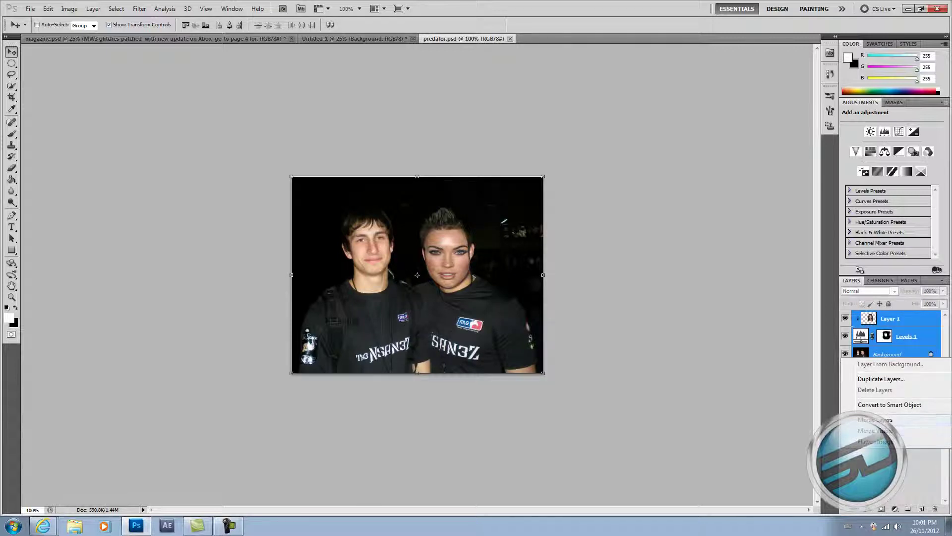
click(900, 420)
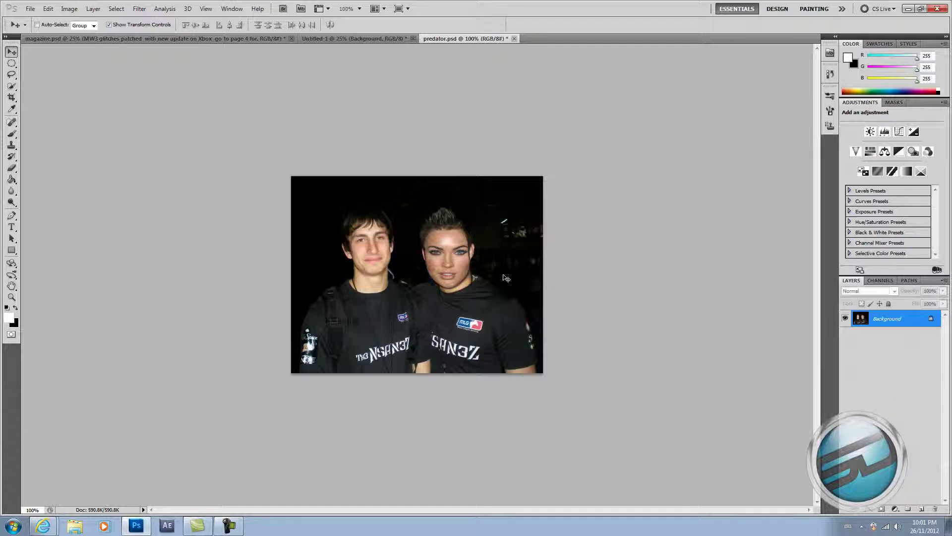
Place the merged predator.psd photo in Untitled-1 beneath the title layer and stretch it to fill the whole page.
click(147, 39)
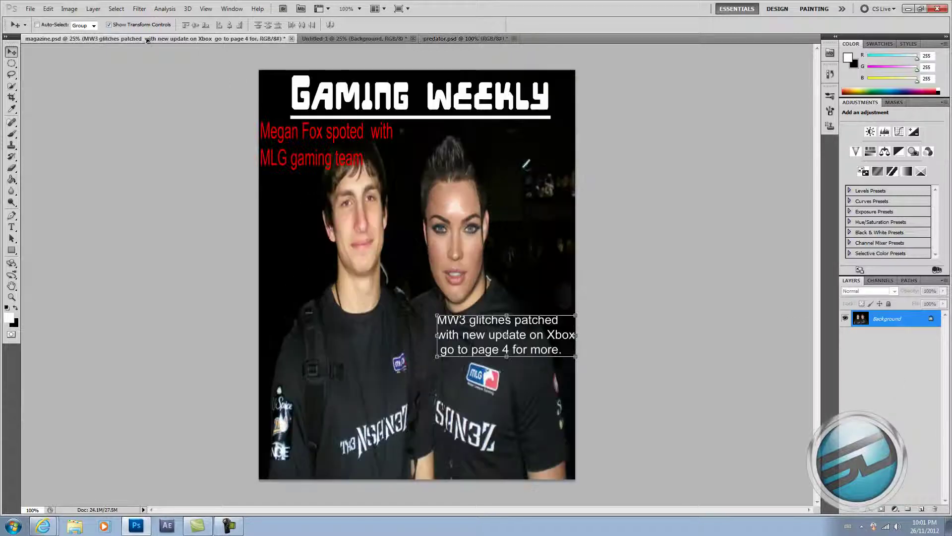
drag(304, 144, 535, 408)
key(ctrl+t)
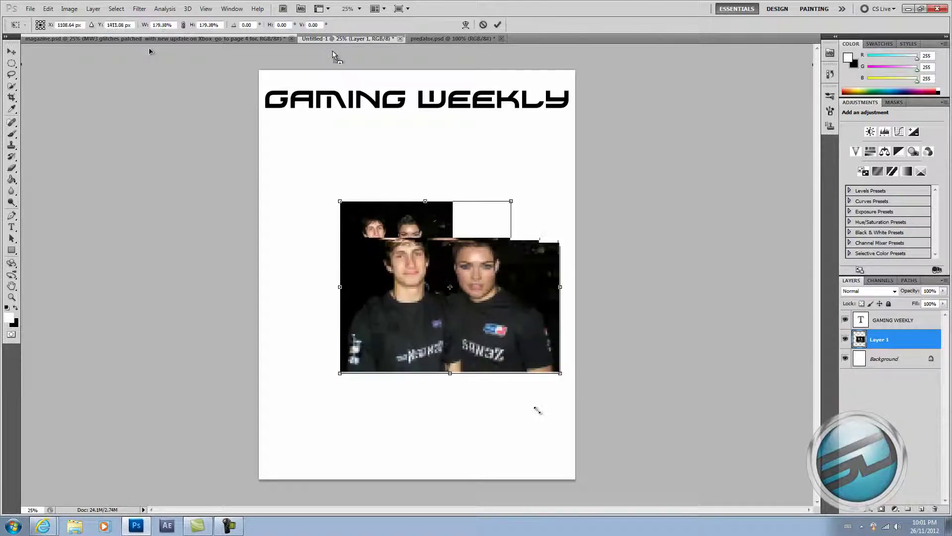
drag(503, 286, 421, 196)
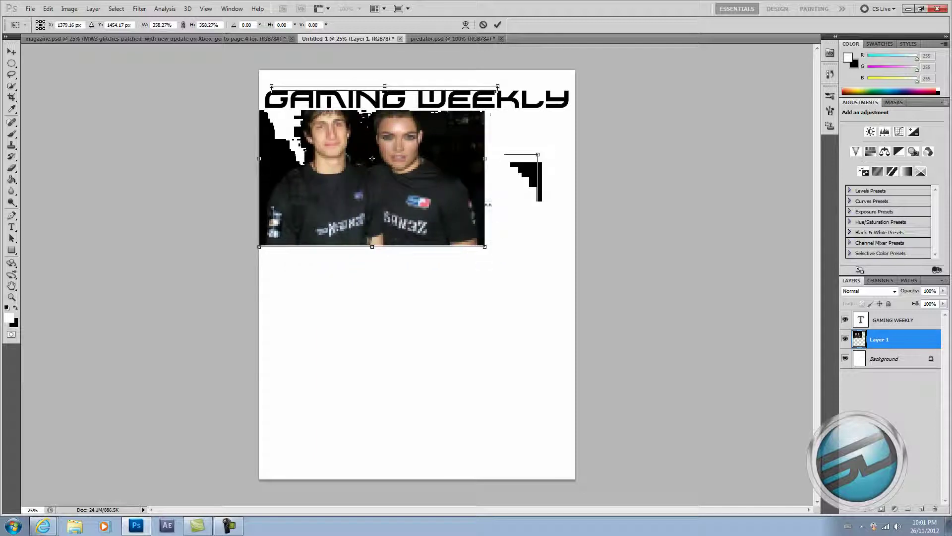
drag(485, 247, 576, 483)
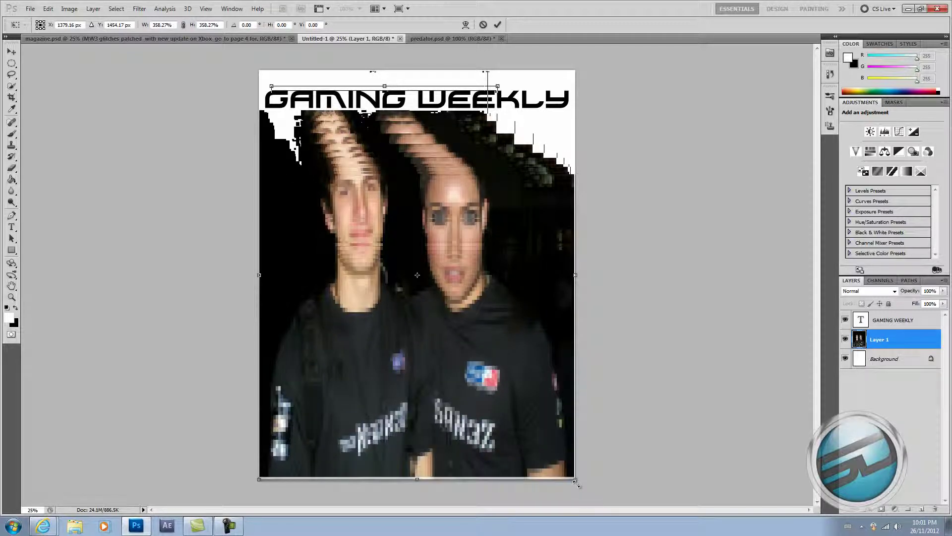
click(497, 24)
click(895, 426)
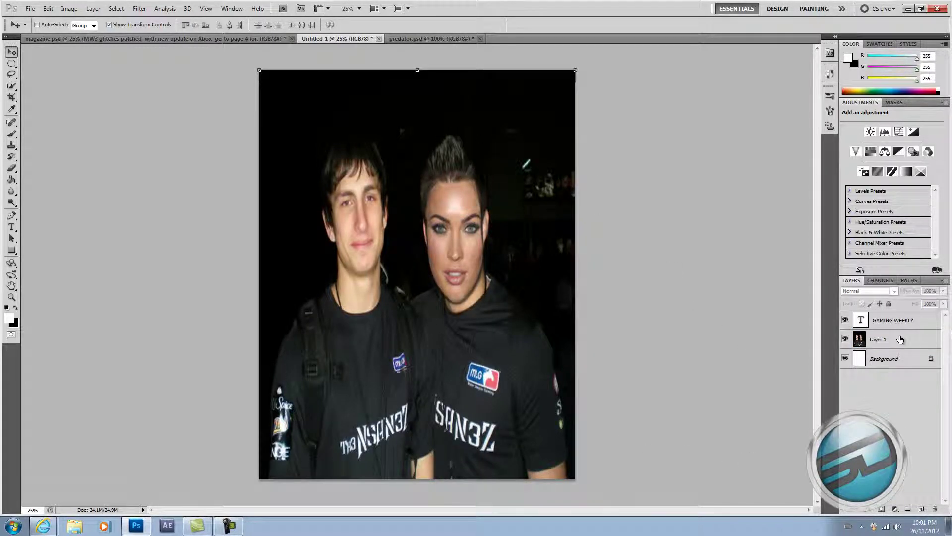
Recolor the "GAMING WEEKLY" title text to white and commit the change.
mouse_move(899, 340)
mouse_down()
mouse_move(901, 363)
mouse_move(900, 304)
mouse_move(897, 343)
mouse_up()
click(886, 322)
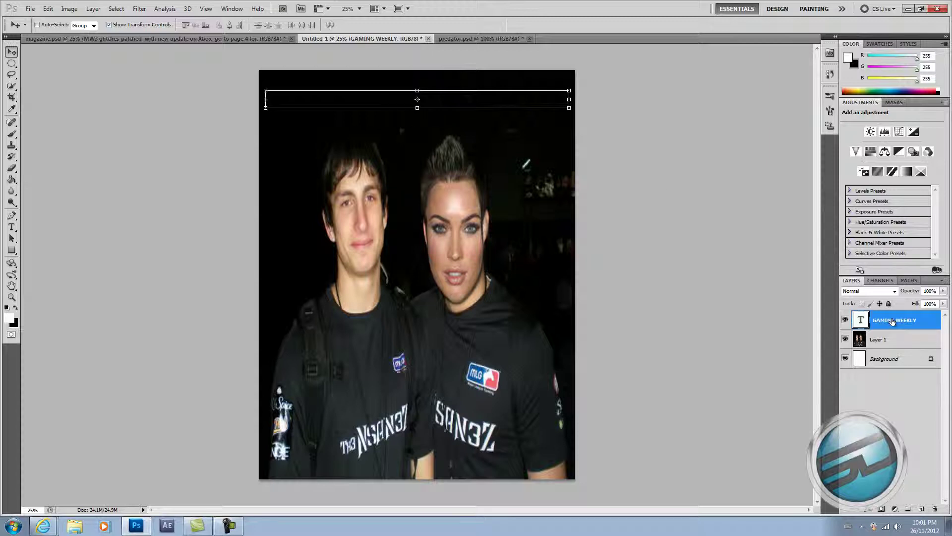
key(t)
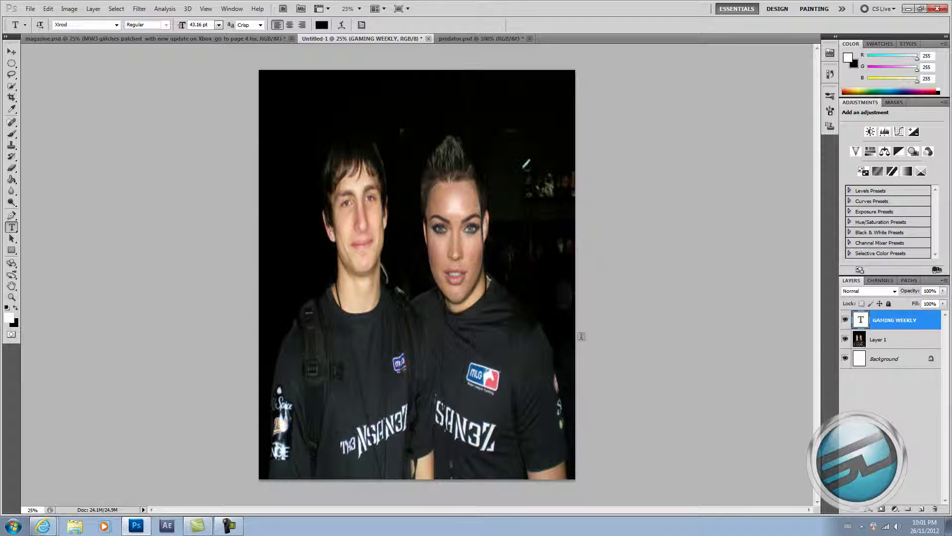
drag(544, 102, 264, 104)
drag(570, 102, 263, 104)
click(323, 24)
click(355, 158)
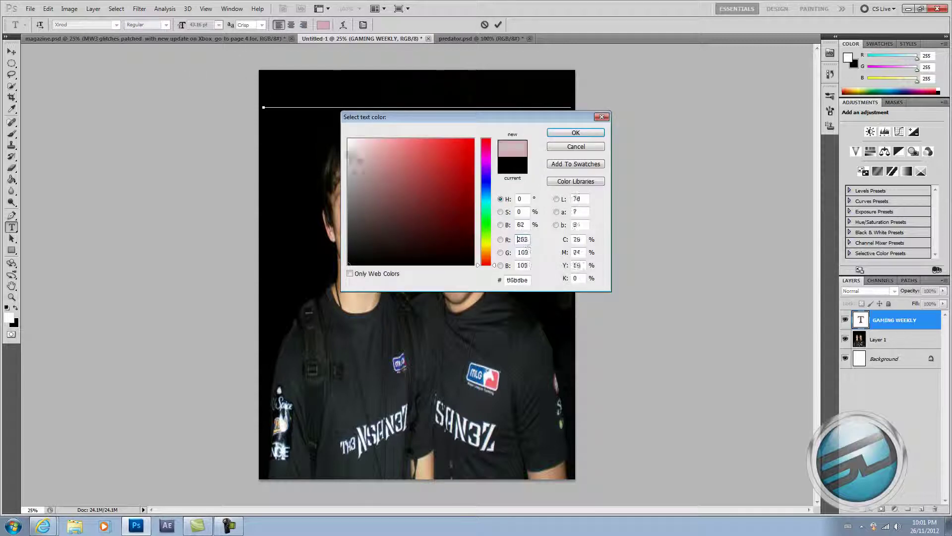
drag(354, 159, 348, 139)
click(573, 134)
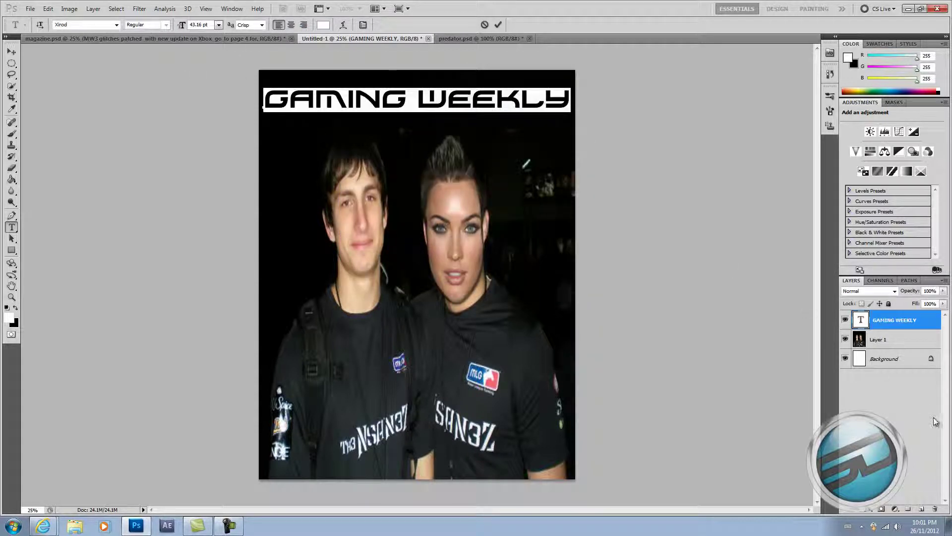
click(911, 405)
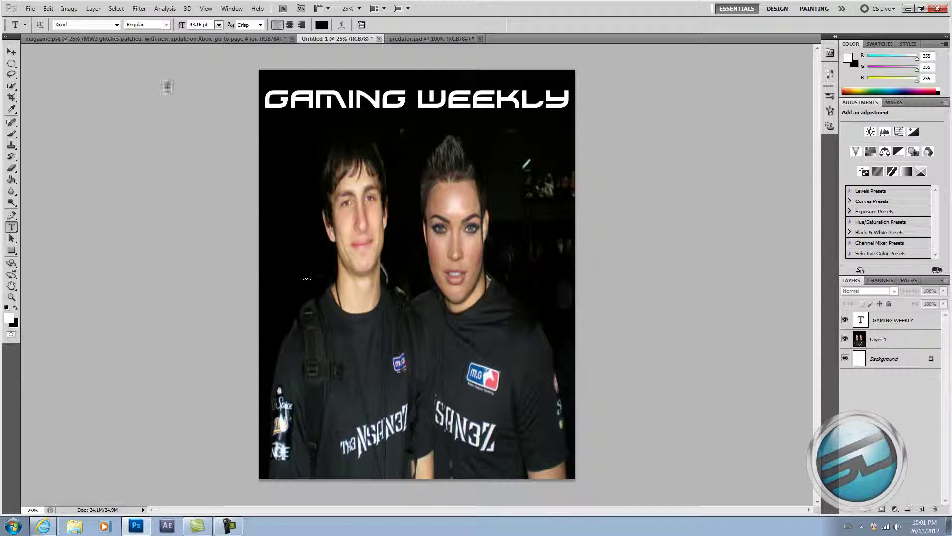
Compare the new cover in Untitled-1 with the headline layout in magazine.psd.
click(117, 39)
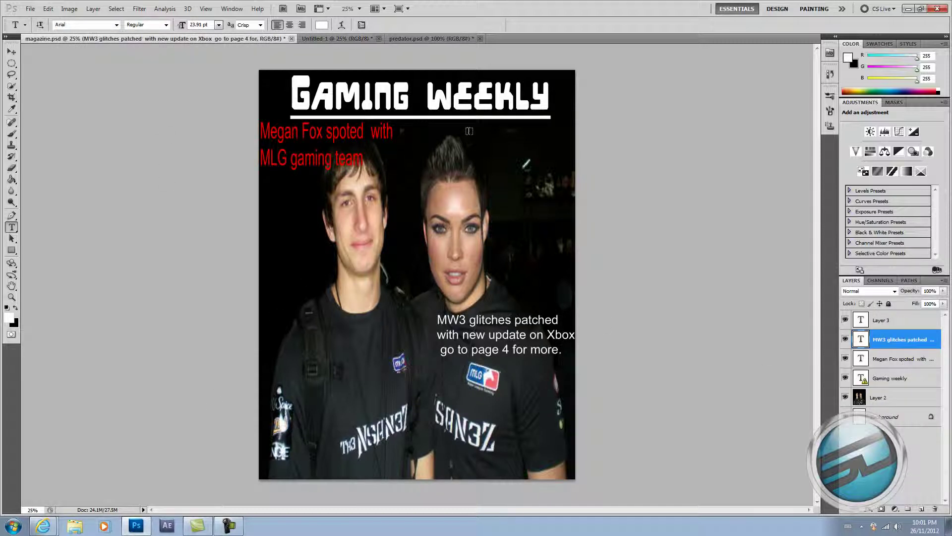
click(321, 38)
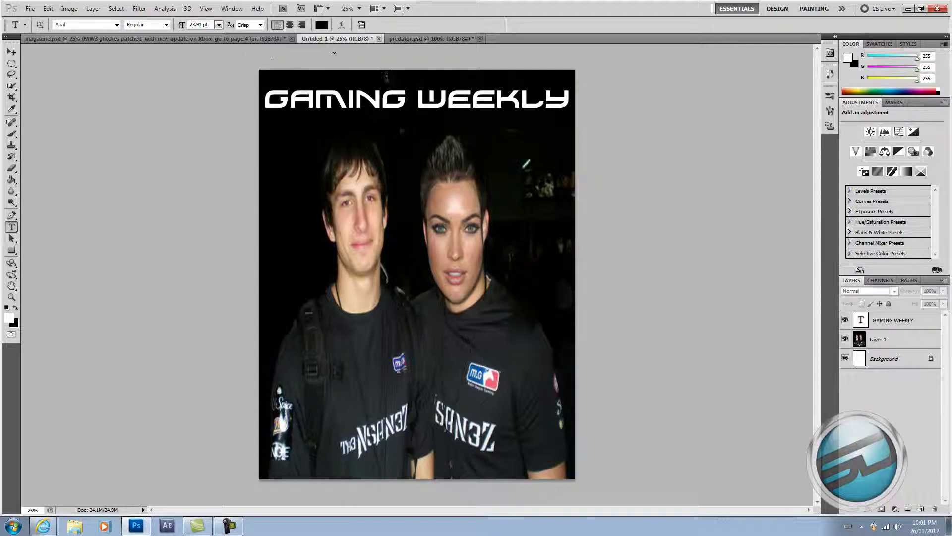
click(209, 38)
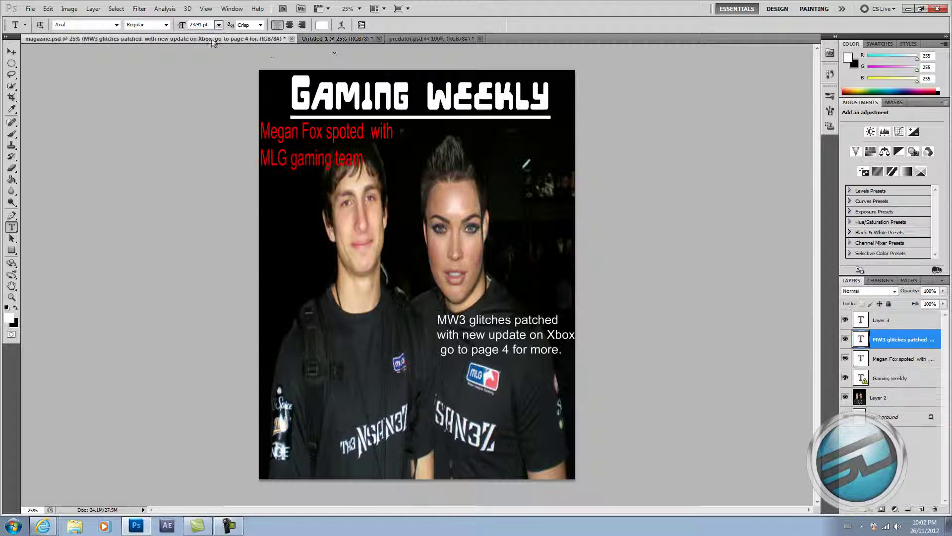
click(311, 39)
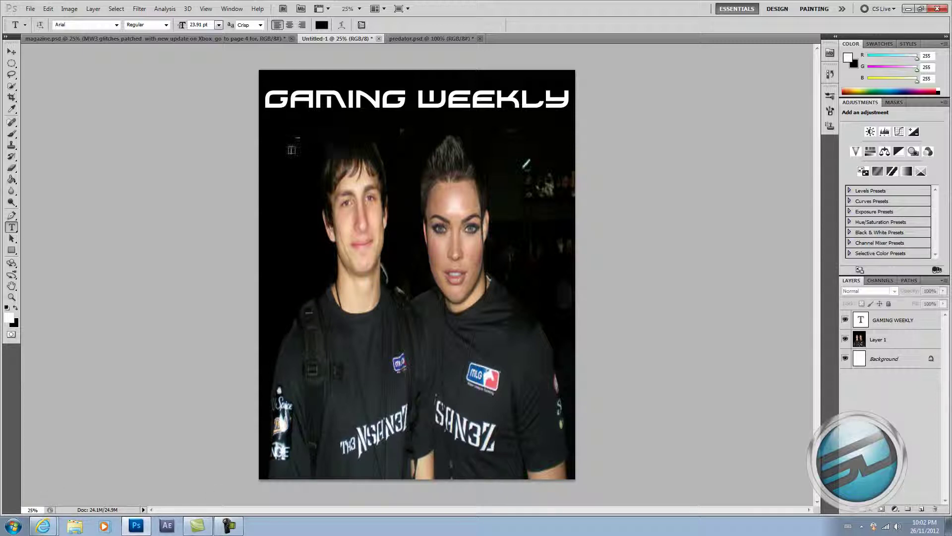
click(144, 37)
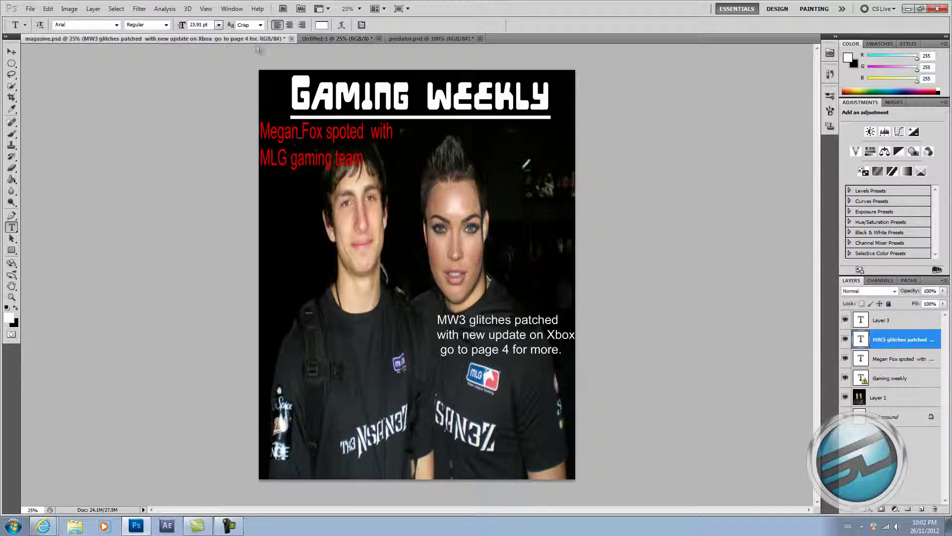
click(335, 41)
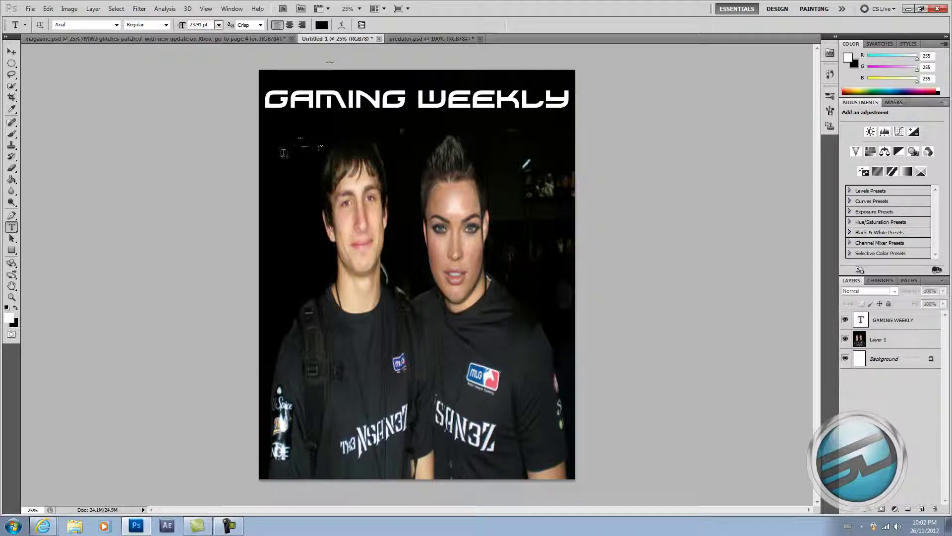
Start a new text layer below the left end of the title and set its font to Xirod.
click(271, 147)
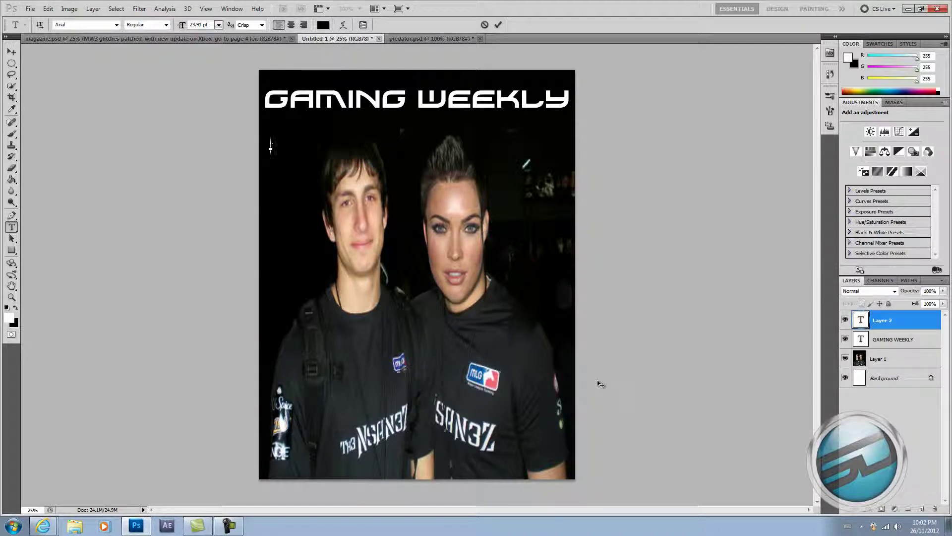
click(116, 25)
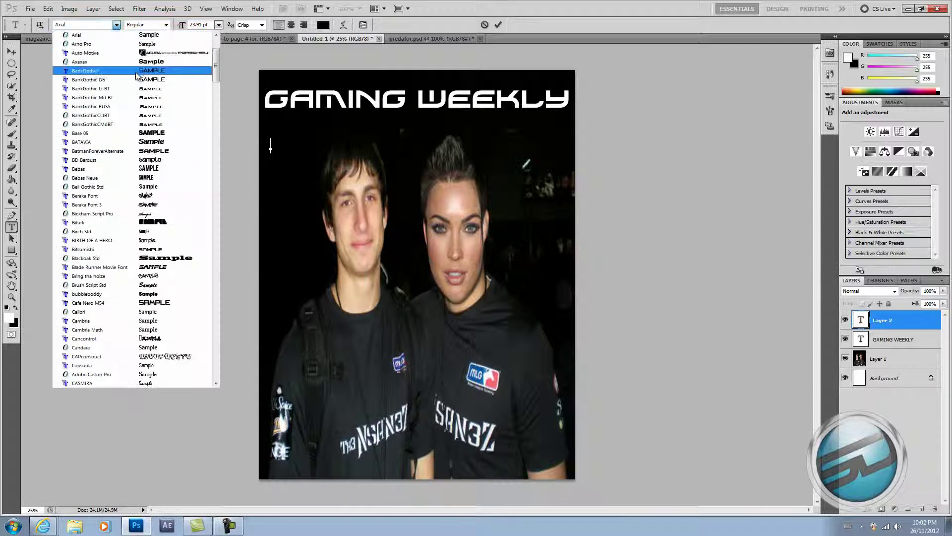
scroll(99, 276, down, 2)
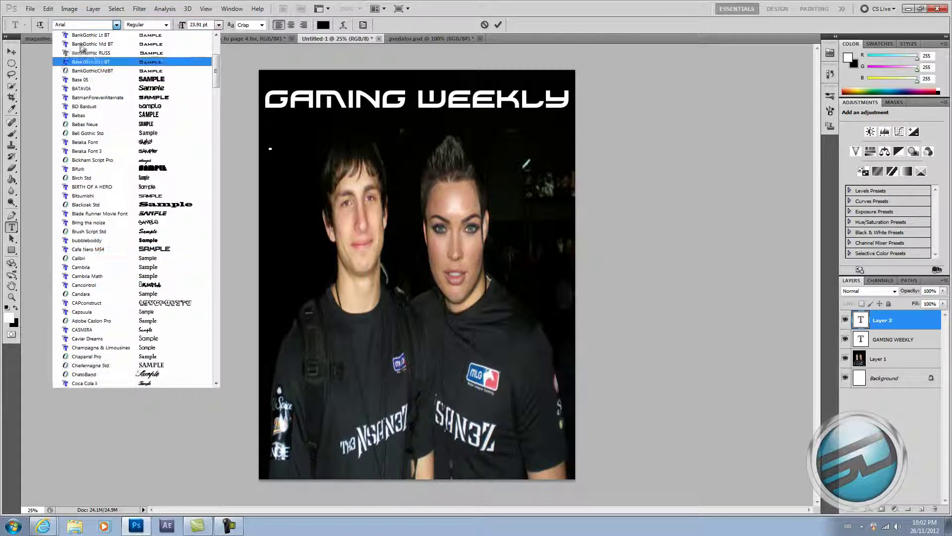
click(70, 25)
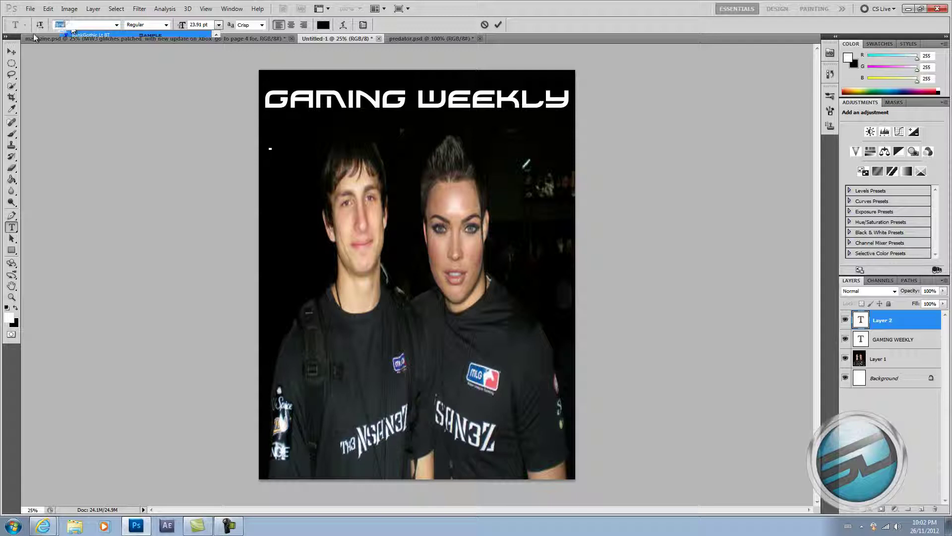
text(X)
key(Return)
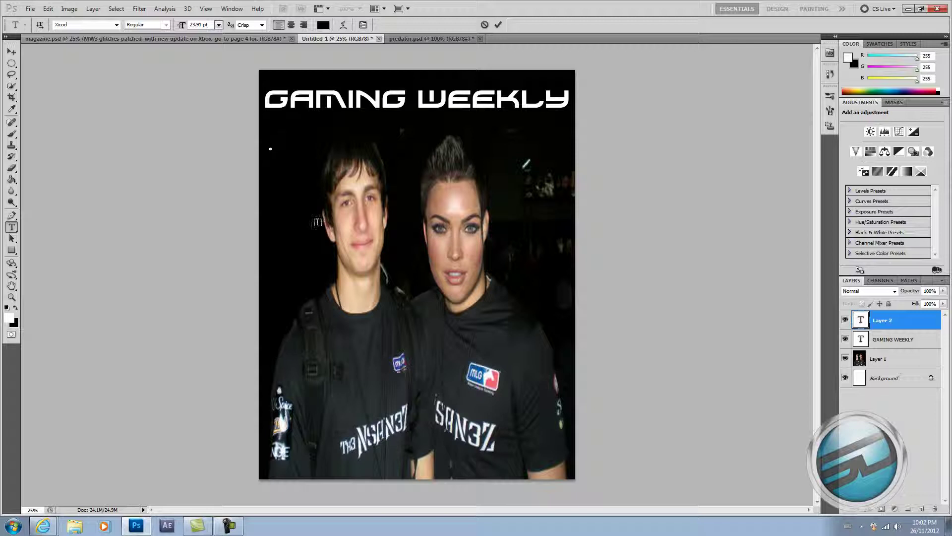
Set the new text layer's color to white.
text(MW)
click(323, 24)
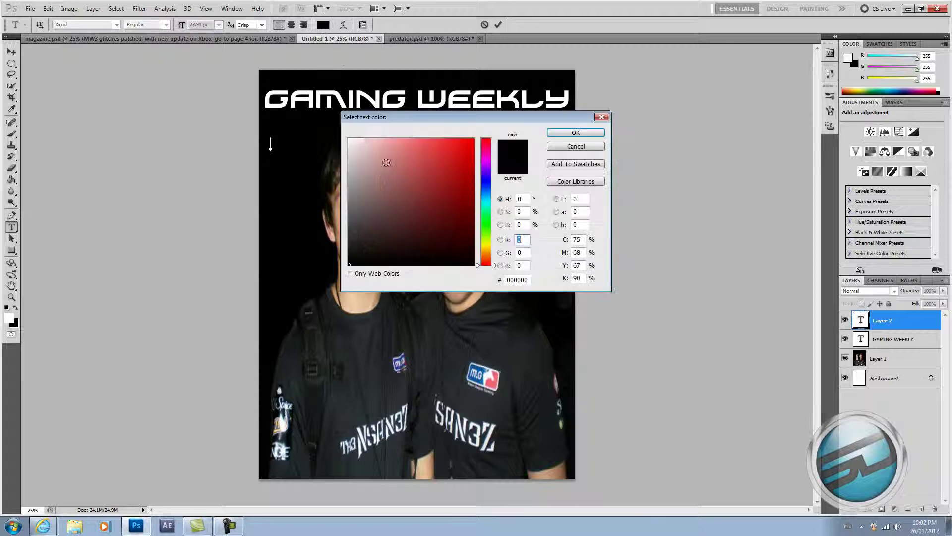
drag(386, 162, 349, 139)
click(576, 132)
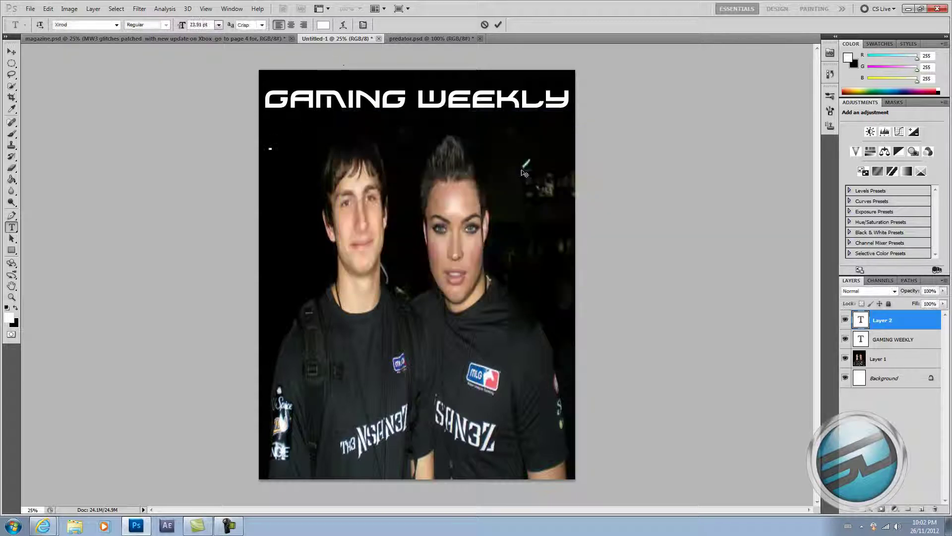
Enter the headline "MEGAN FOX SPOTTED WITH MLG GAMING TEAM" in the new text layer, broken into four lines.
text(MEG)
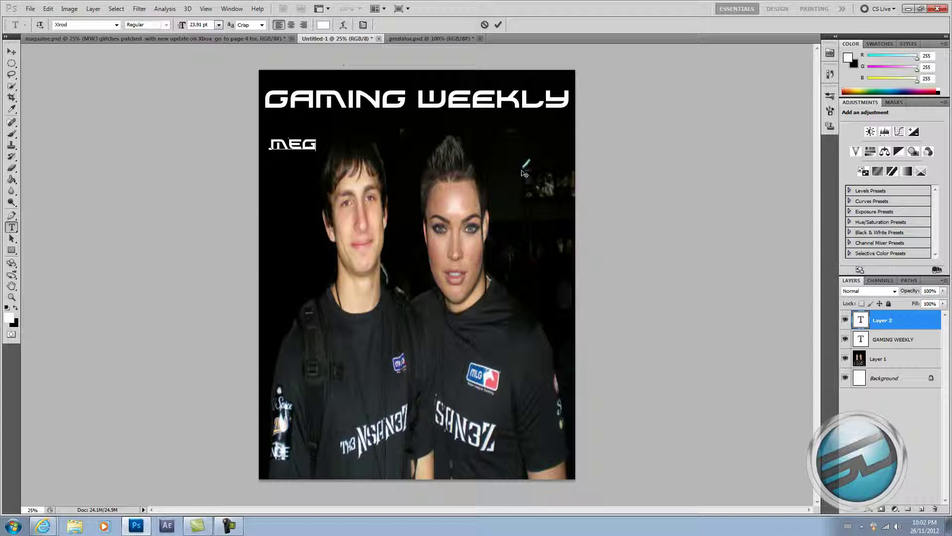
text(AN FOXX)
key(BackSpace)
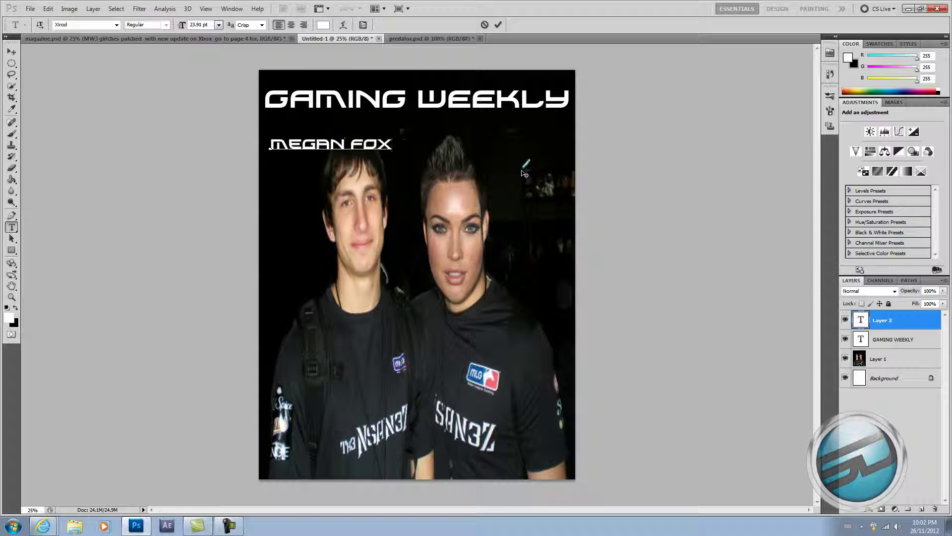
text(SPOT)
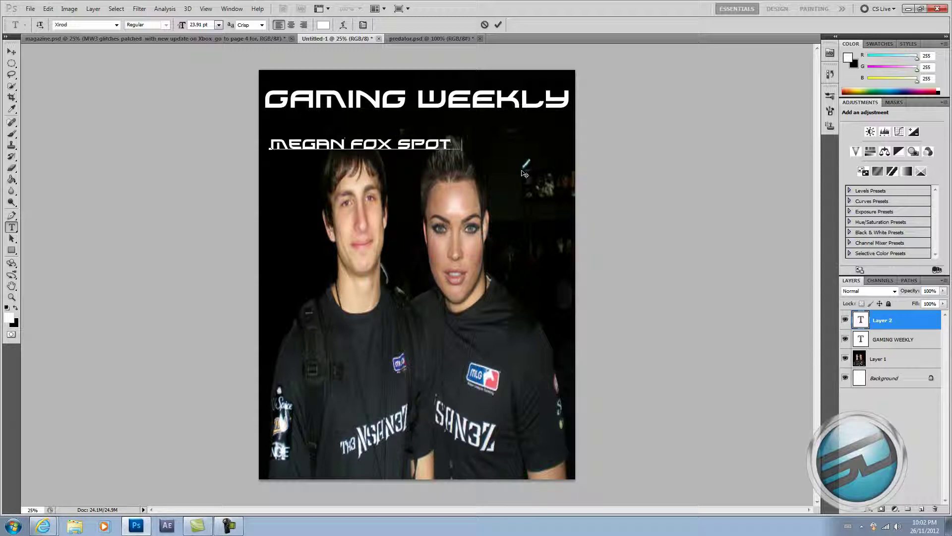
text(TED )
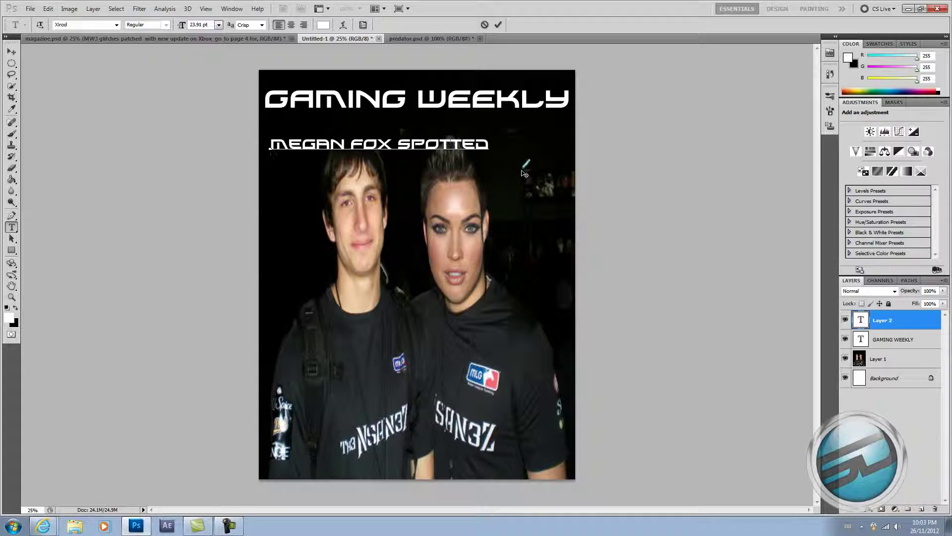
text(WITH MLG )
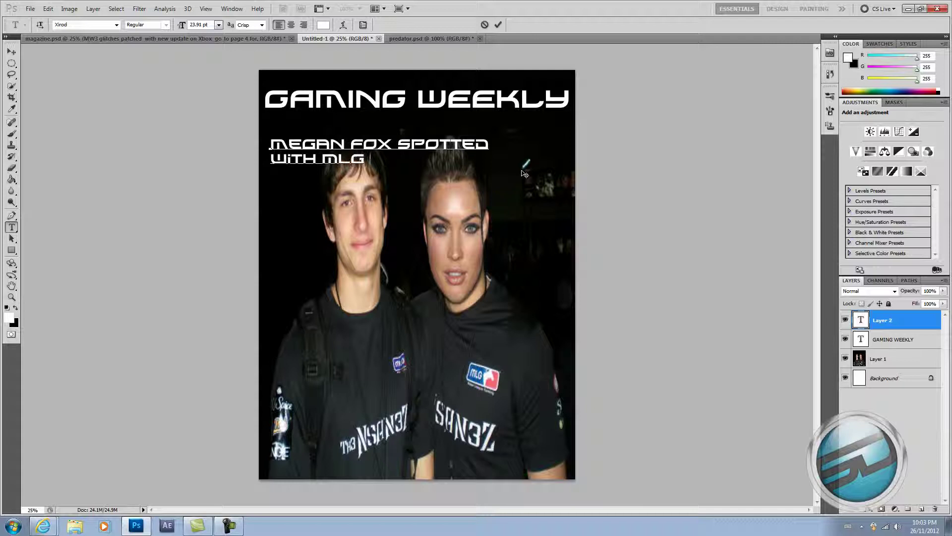
text(GAMING)
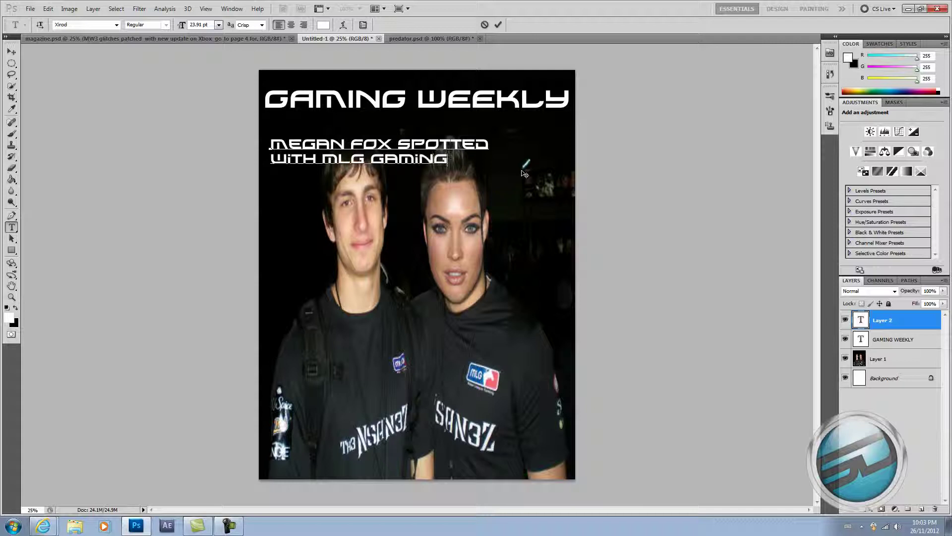
text( TEAM)
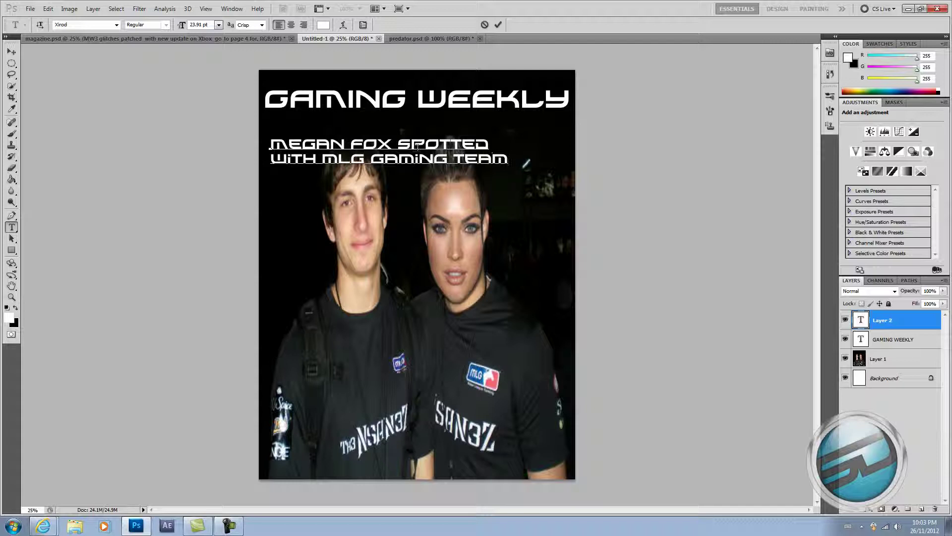
key(Return)
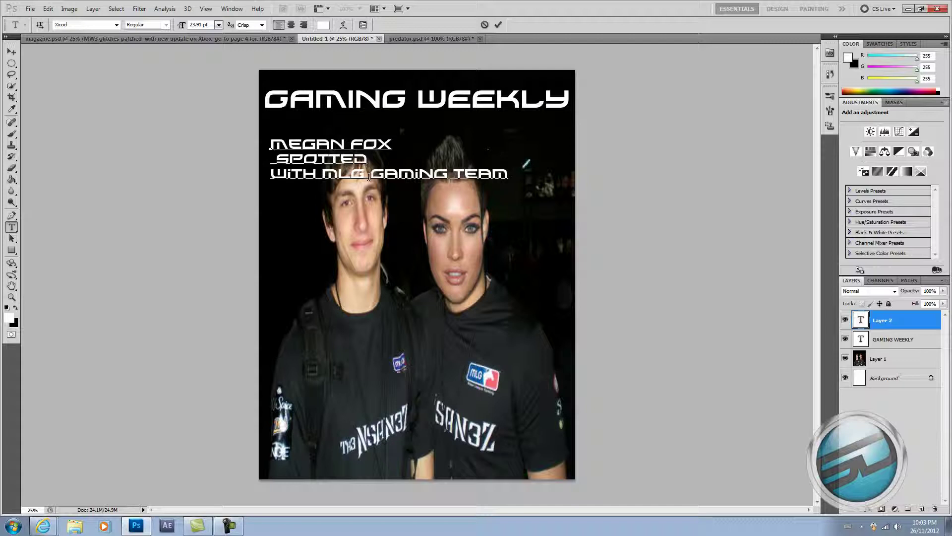
key(Return)
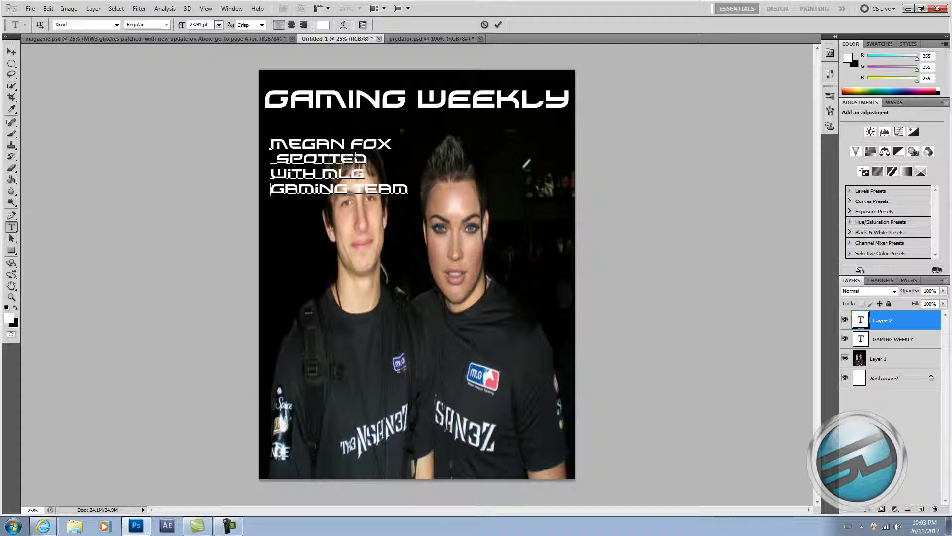
Set the whole Megan Fox headline to 20 pt and commit the text.
drag(410, 192, 275, 141)
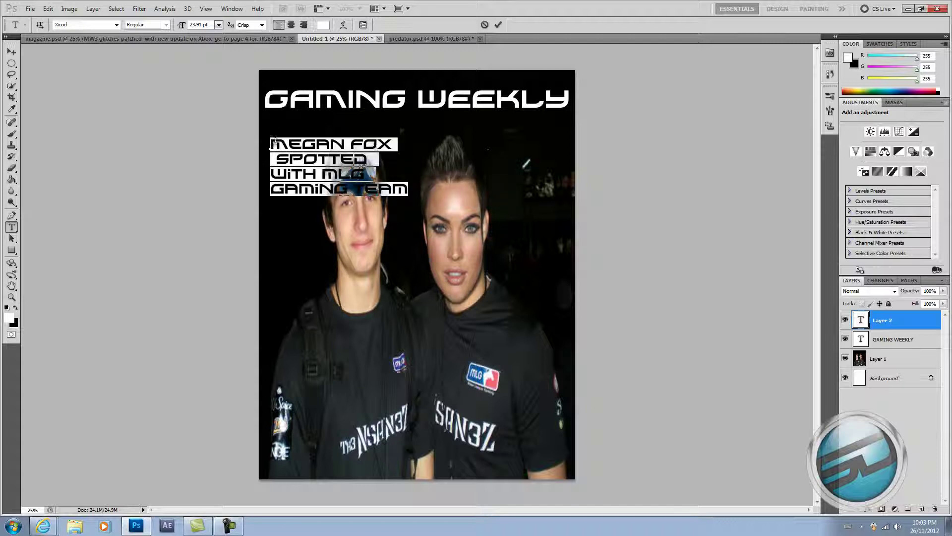
click(218, 25)
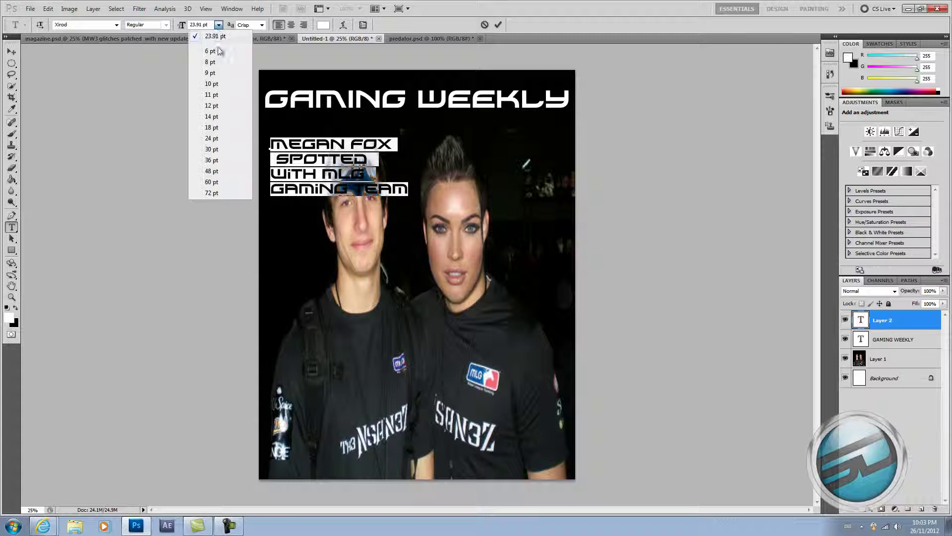
click(220, 120)
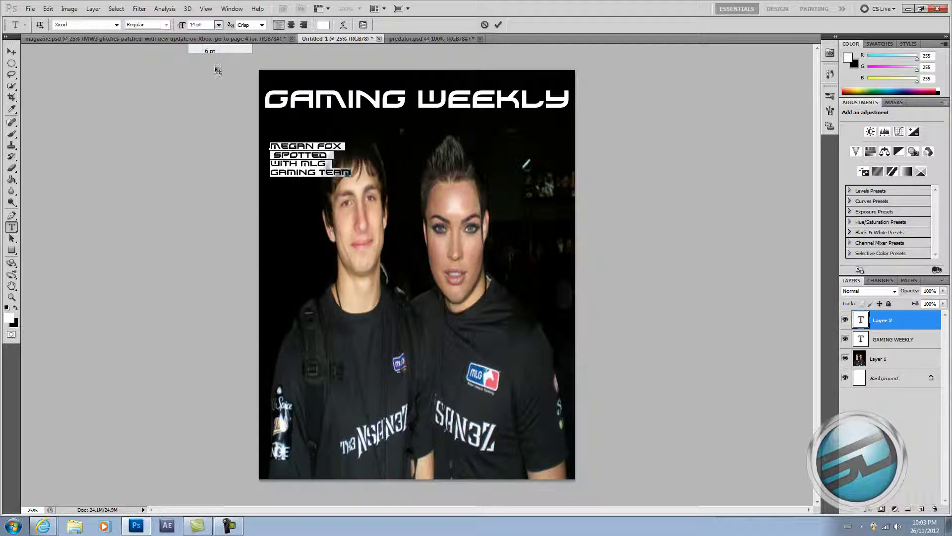
click(219, 25)
click(213, 132)
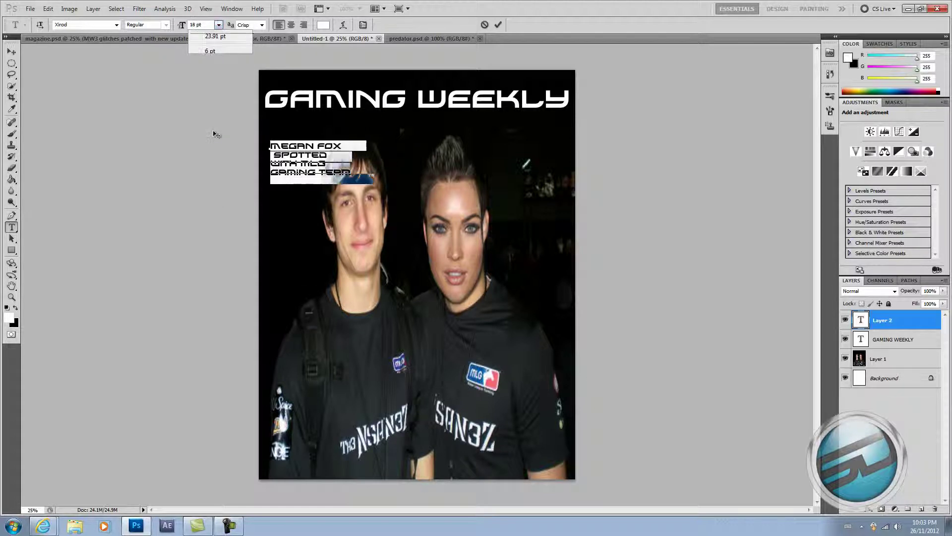
click(209, 25)
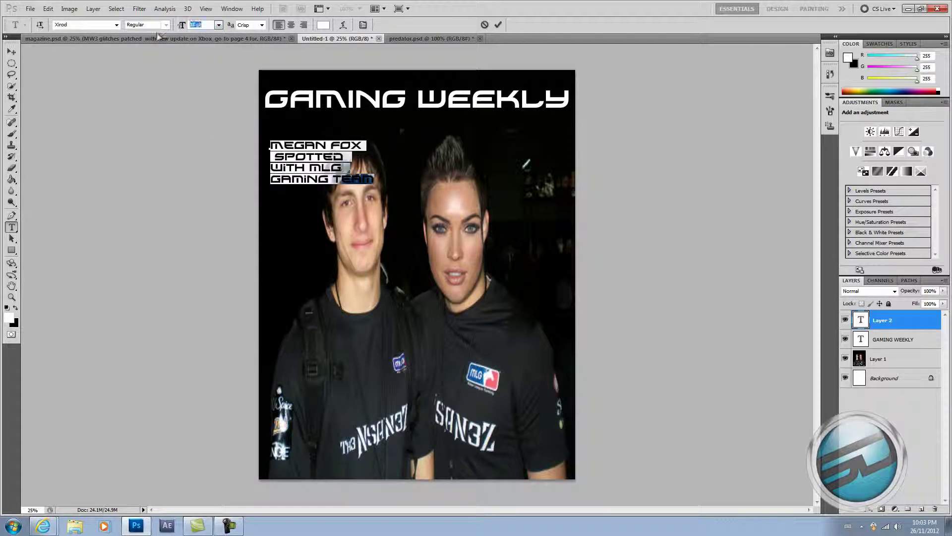
text(20)
key(Return)
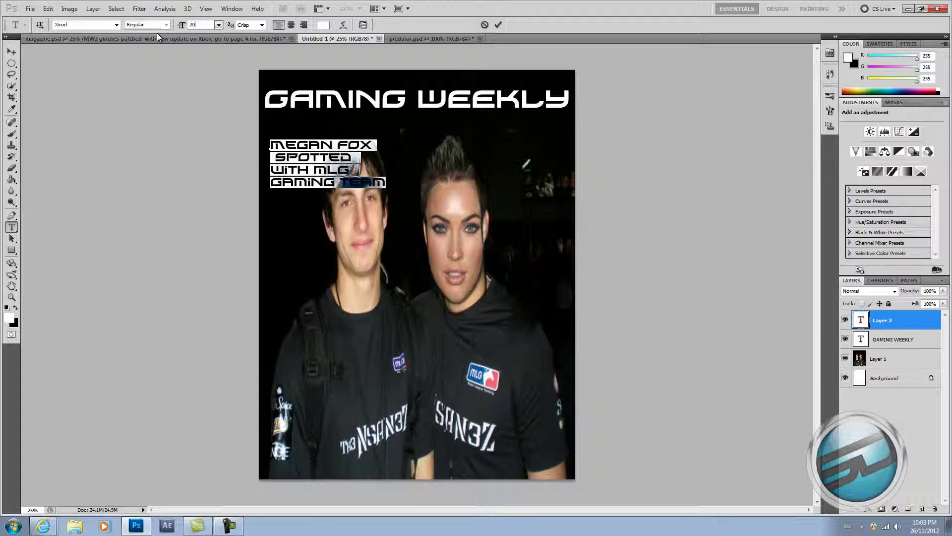
click(498, 24)
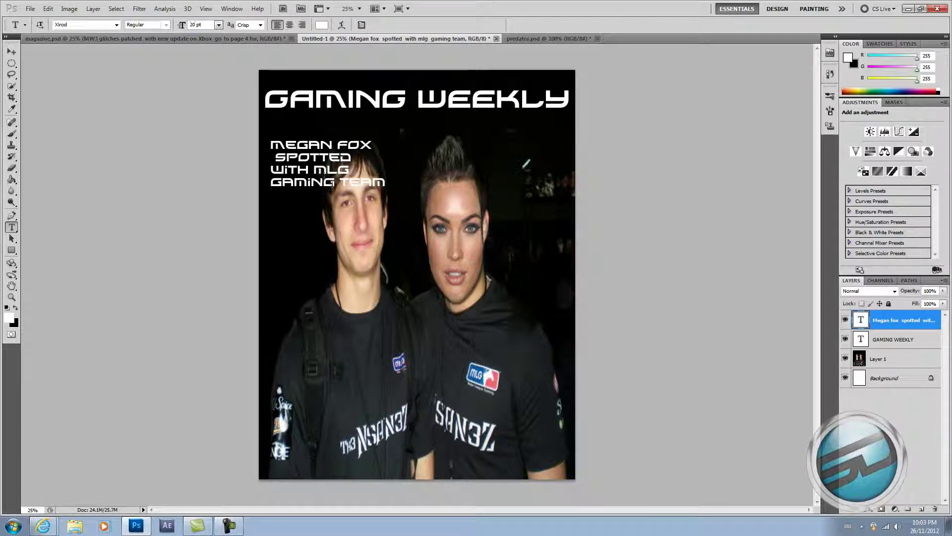
Remove the space before "SPOTTED" and move the headline up directly beneath the left end of the "GAMING WEEKLY" title.
click(386, 183)
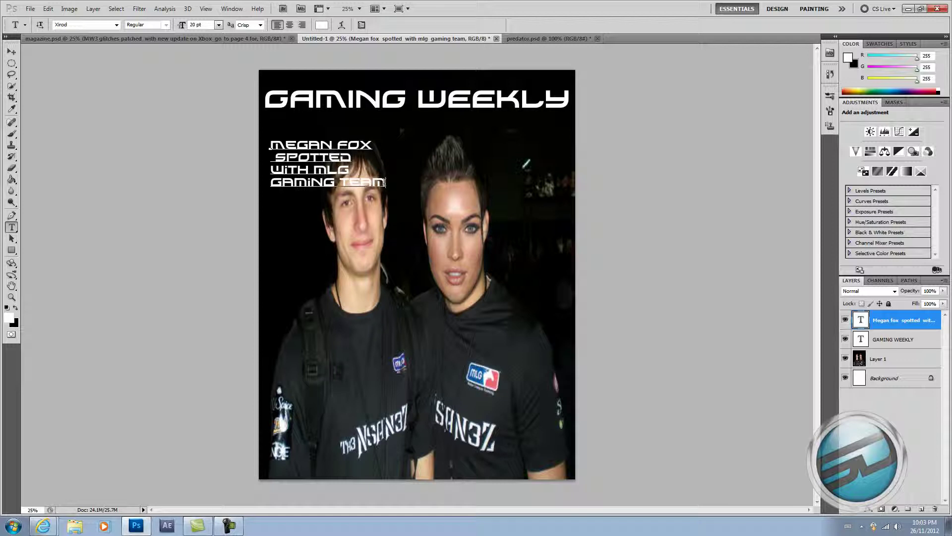
click(274, 157)
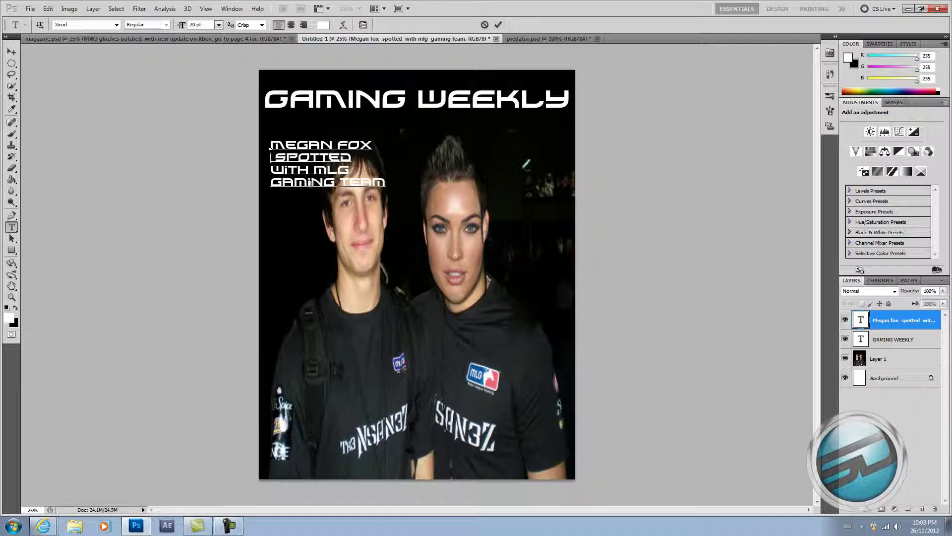
key(Delete)
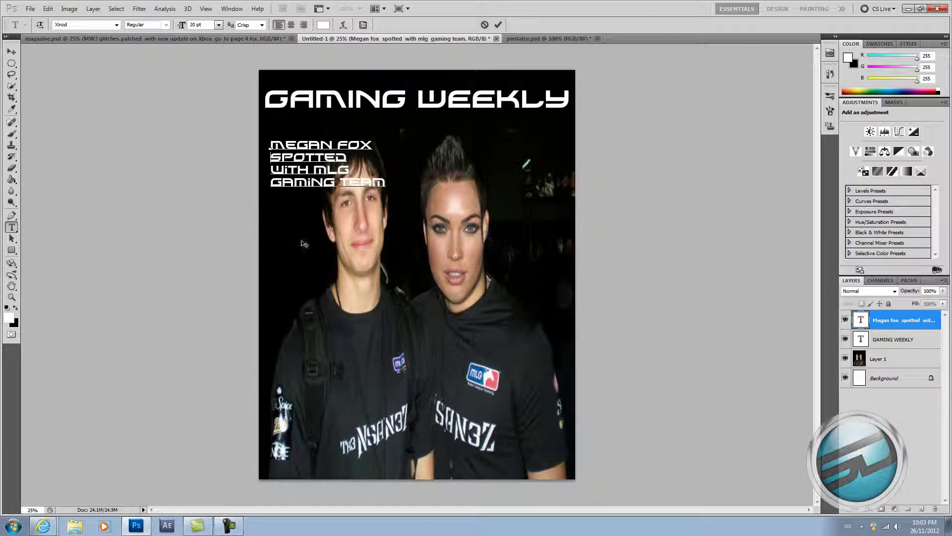
click(498, 24)
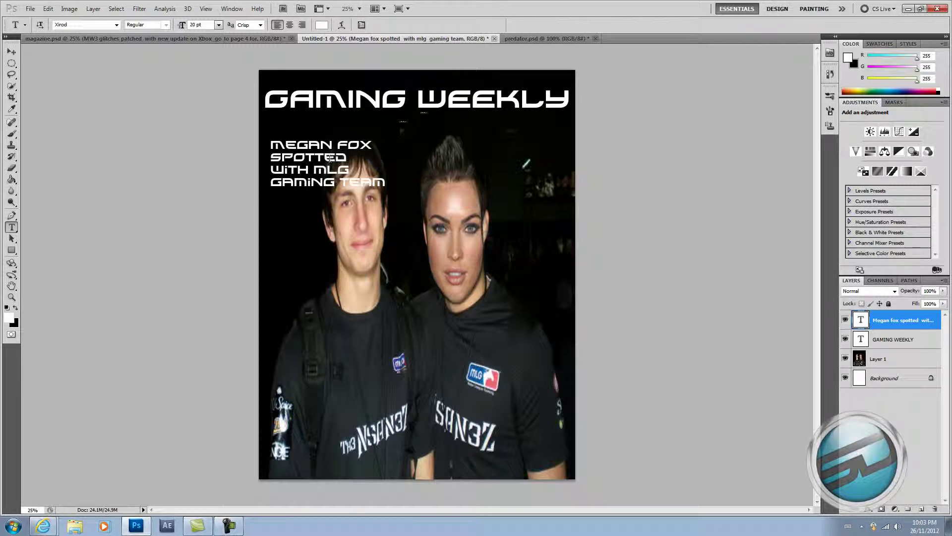
key(v)
mouse_move(321, 161)
mouse_down()
mouse_move(316, 137)
mouse_move(318, 145)
mouse_up()
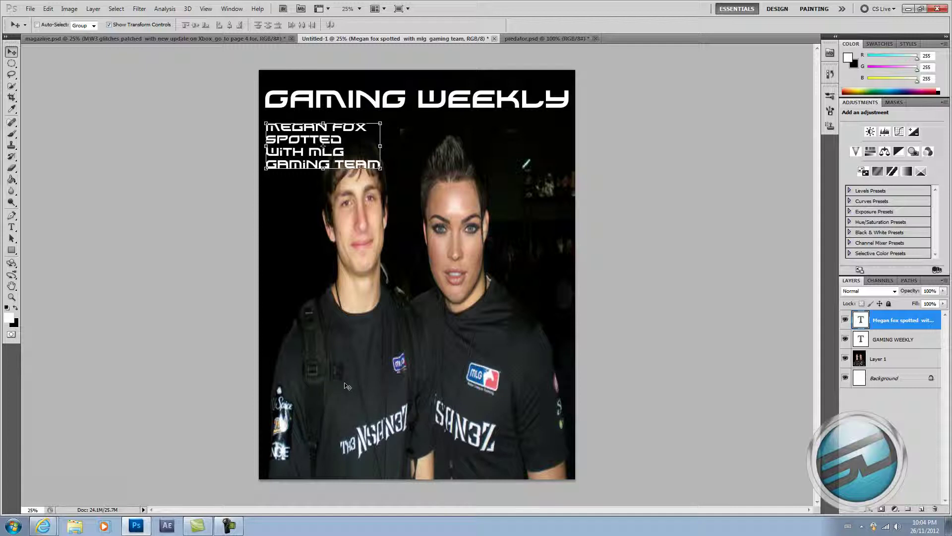
Check the second headline in magazine.psd and add a text layer reading "MW3 GLITCHES PATCHED WITH NEW UPDATE" beside the right-hand person's neck in Untitled-1.
click(223, 43)
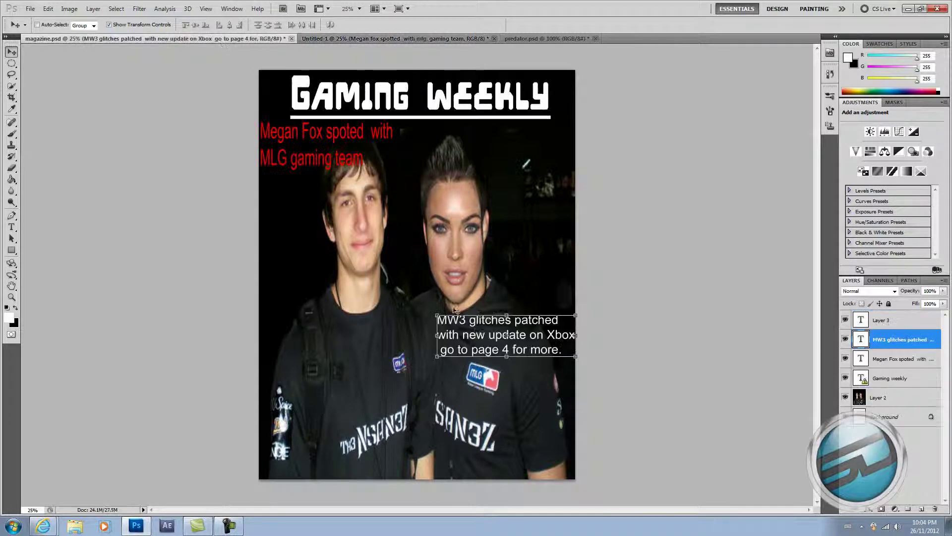
click(300, 43)
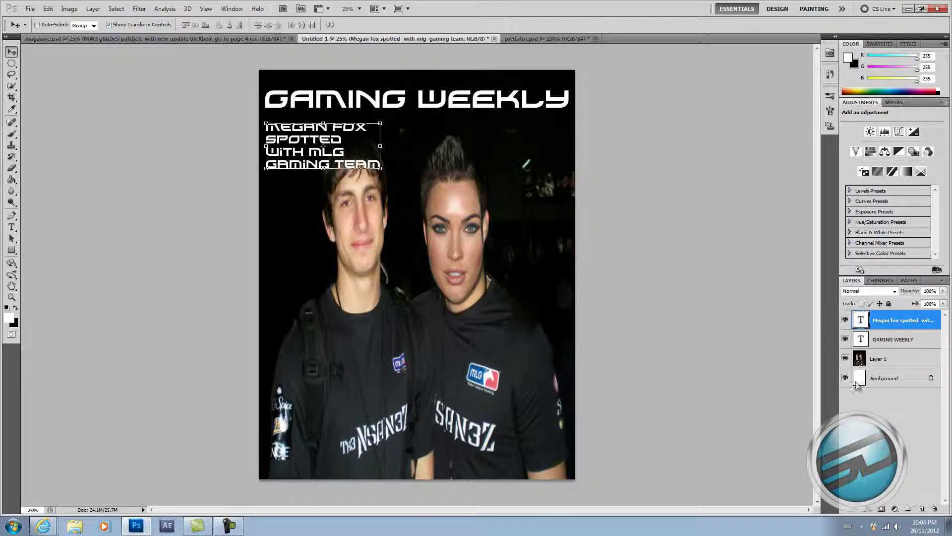
click(12, 227)
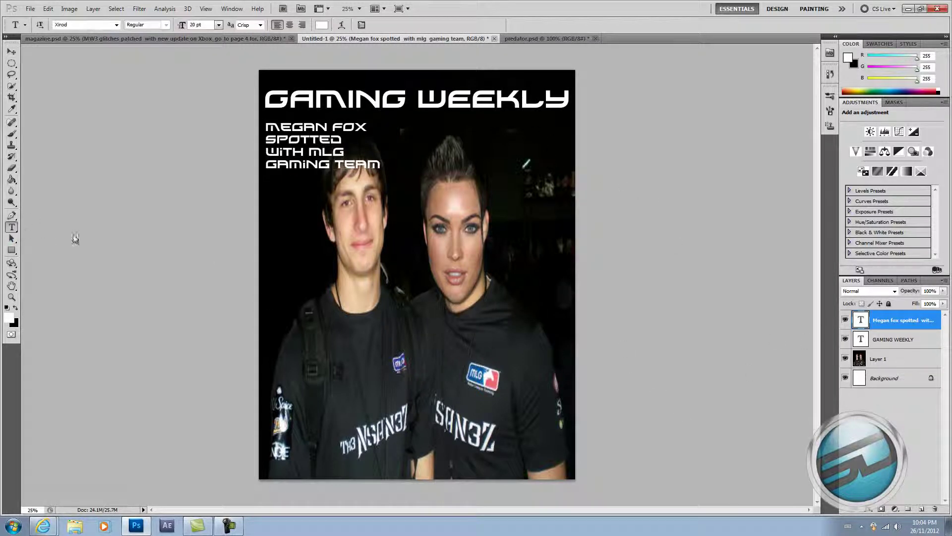
click(496, 292)
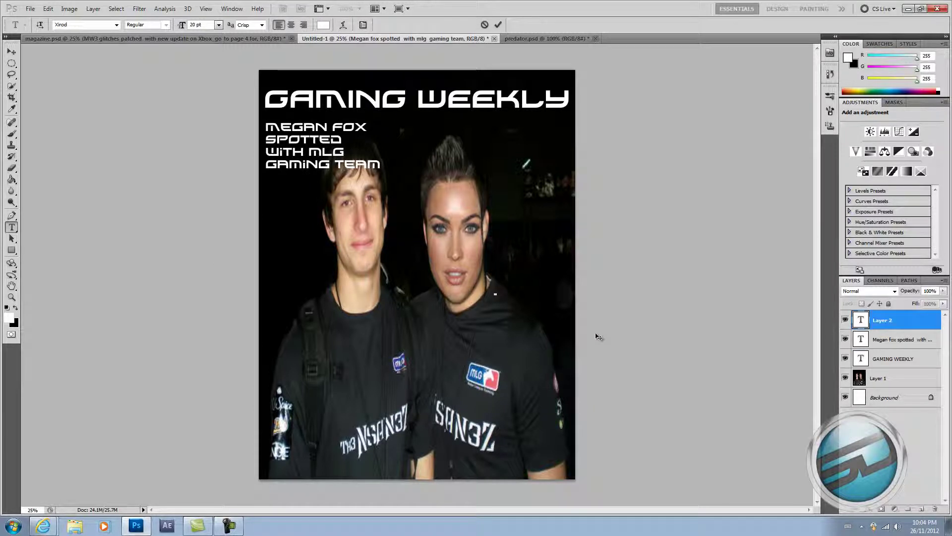
text(MW3 GL)
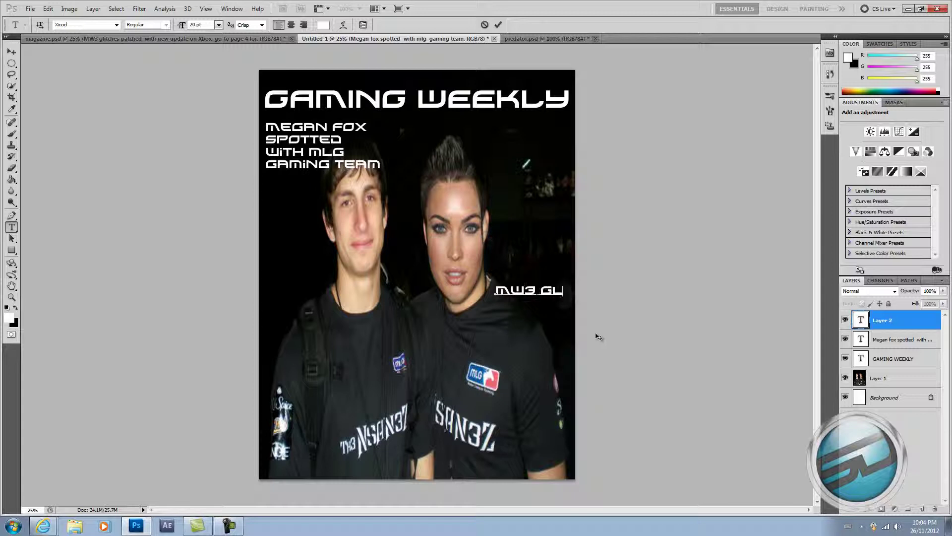
text(itc)
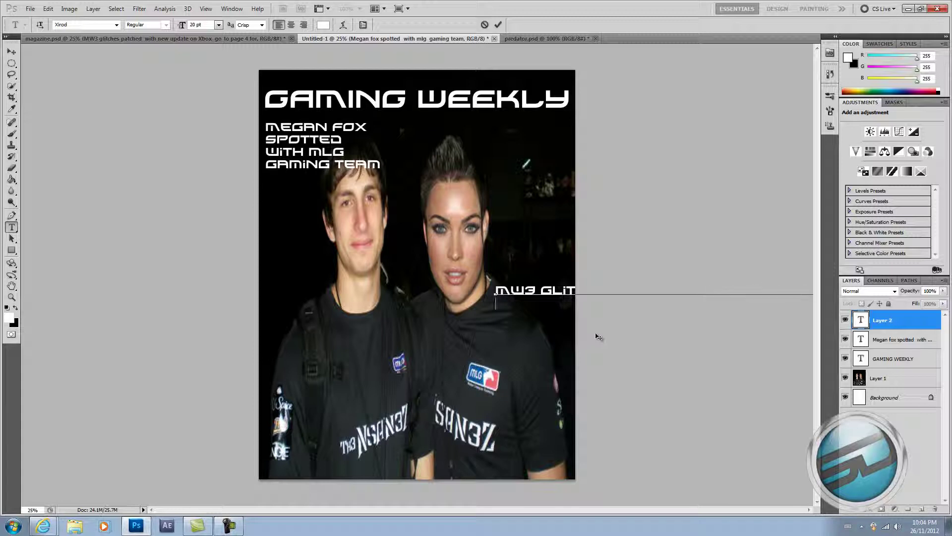
click(498, 25)
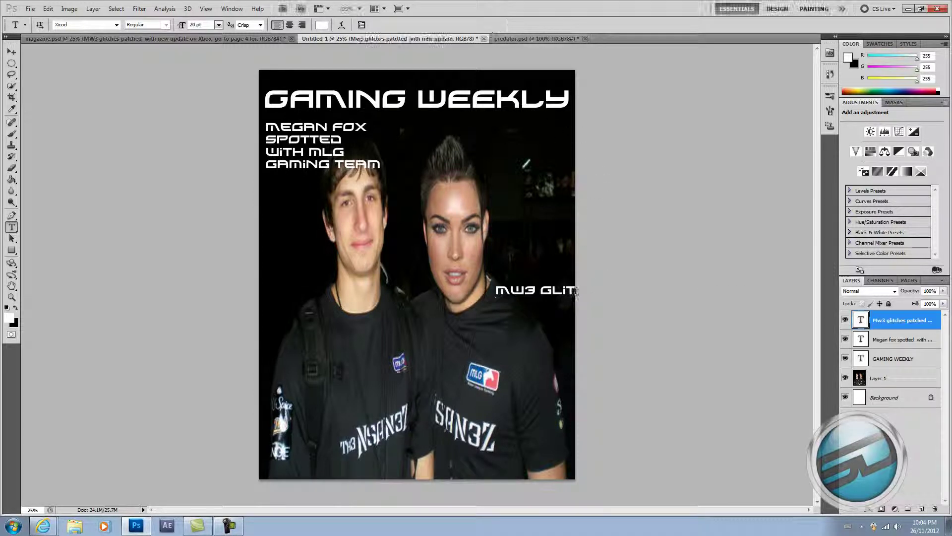
Move the MW3 headline left across the cover and break it into three lines after "GLITCHES" and "WITH".
key(v)
drag(526, 300, 325, 269)
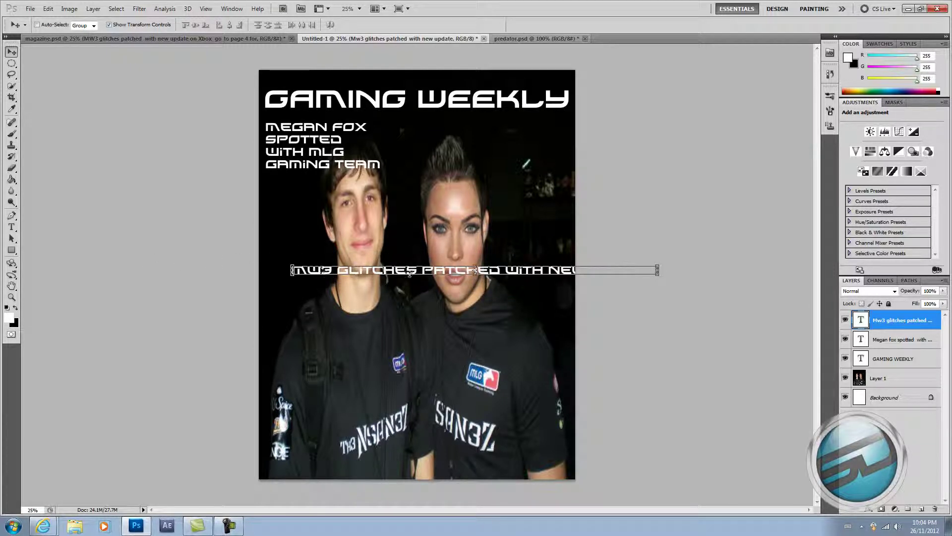
key(t)
click(422, 269)
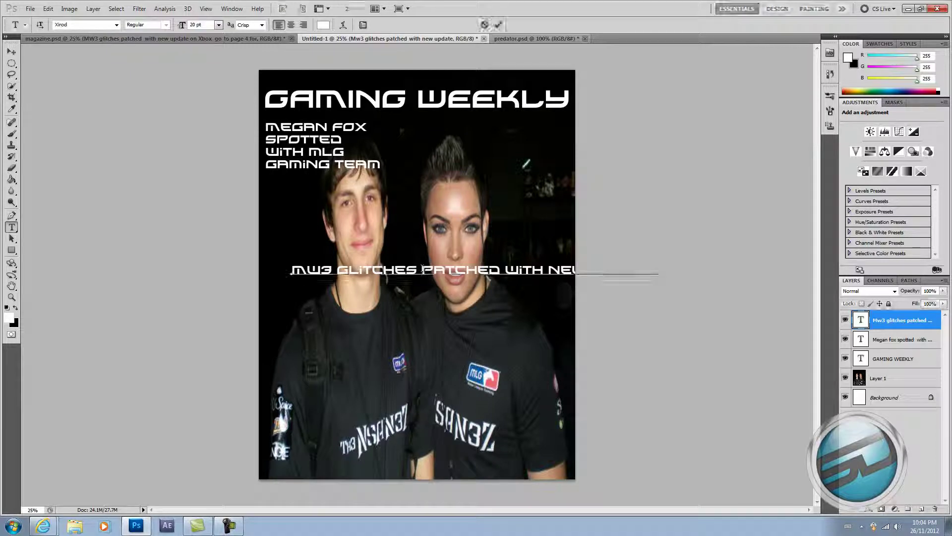
key(Return)
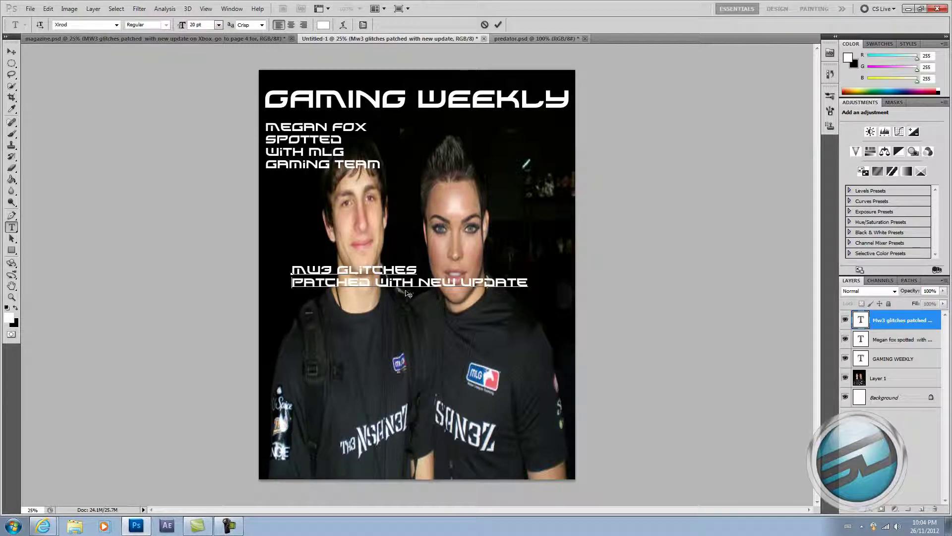
click(419, 281)
key(Return)
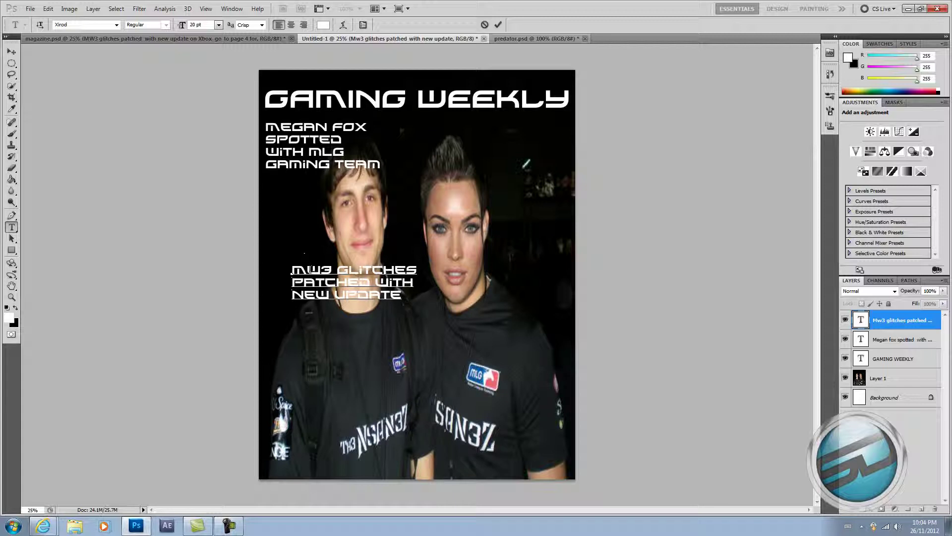
Right-align the three-line MW3 headline, commit it and move it back onto the middle of the cover.
drag(408, 295, 259, 130)
click(304, 25)
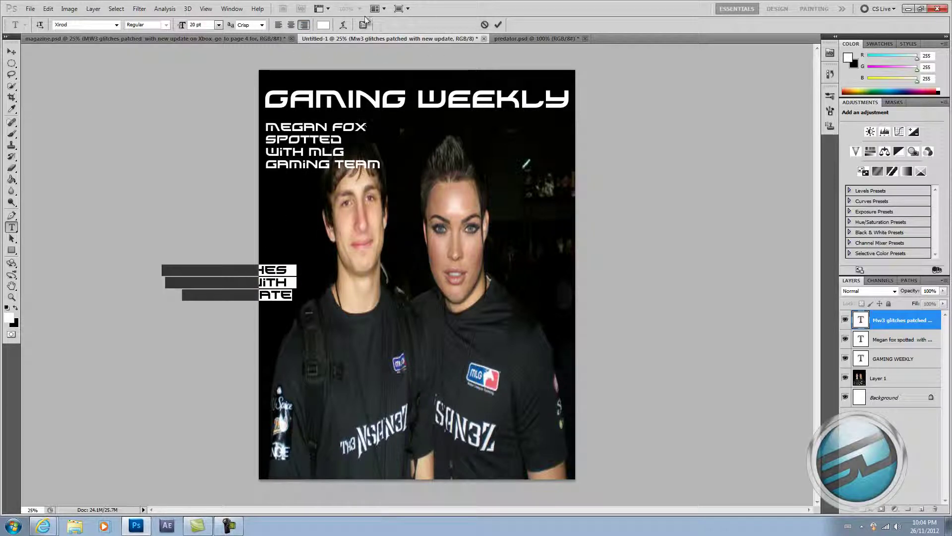
click(498, 24)
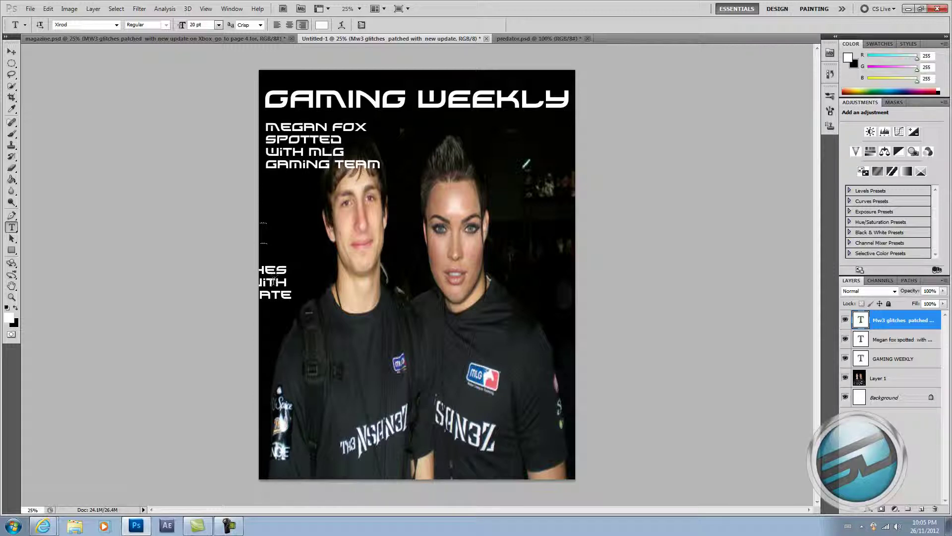
key(v)
drag(273, 282, 449, 283)
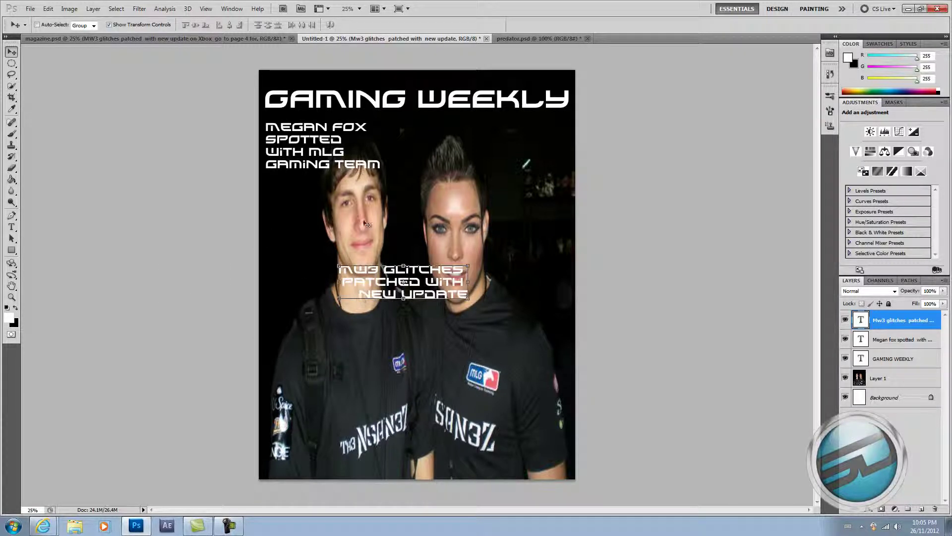
Re-break the three-line MW3 headline after "GLITCHES" and "WITH" without the extra spaces so its right edges line up, and commit it.
key(t)
click(367, 304)
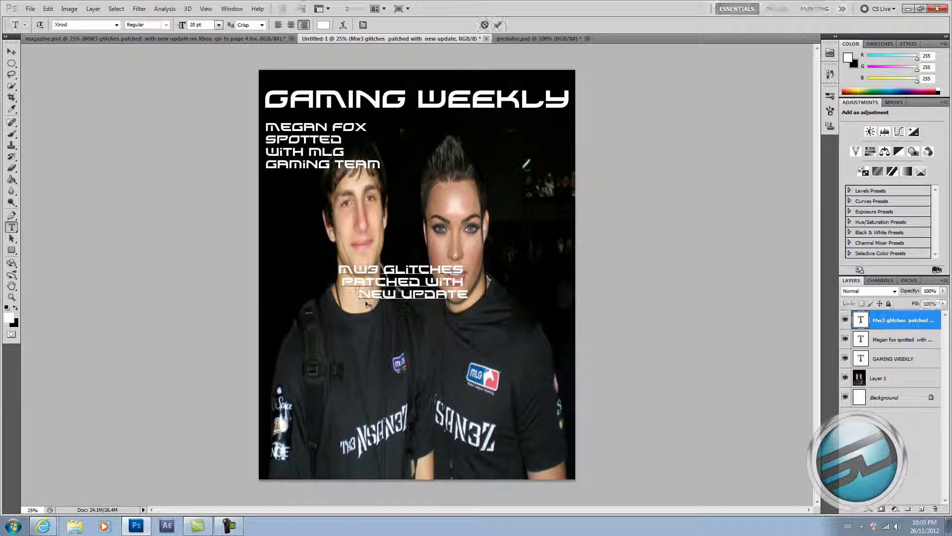
key(BackSpace)
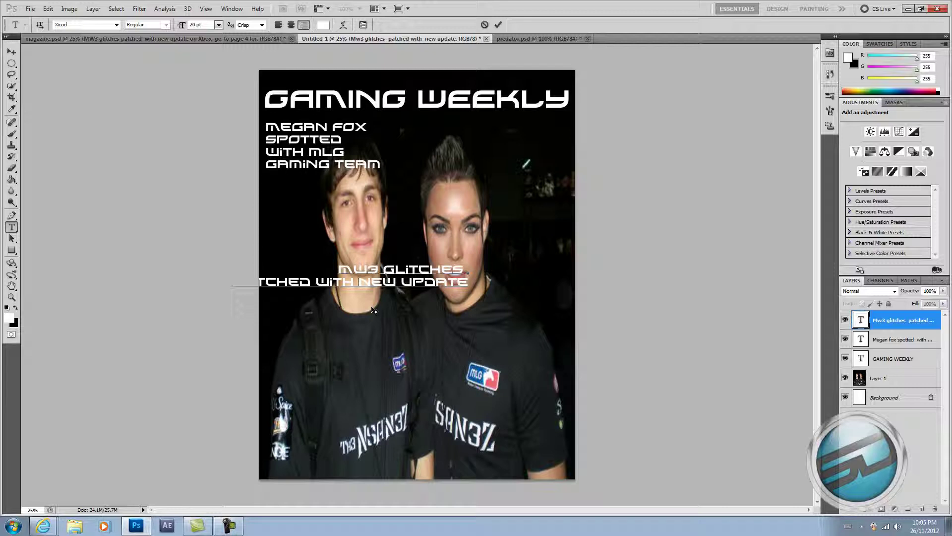
key(Return)
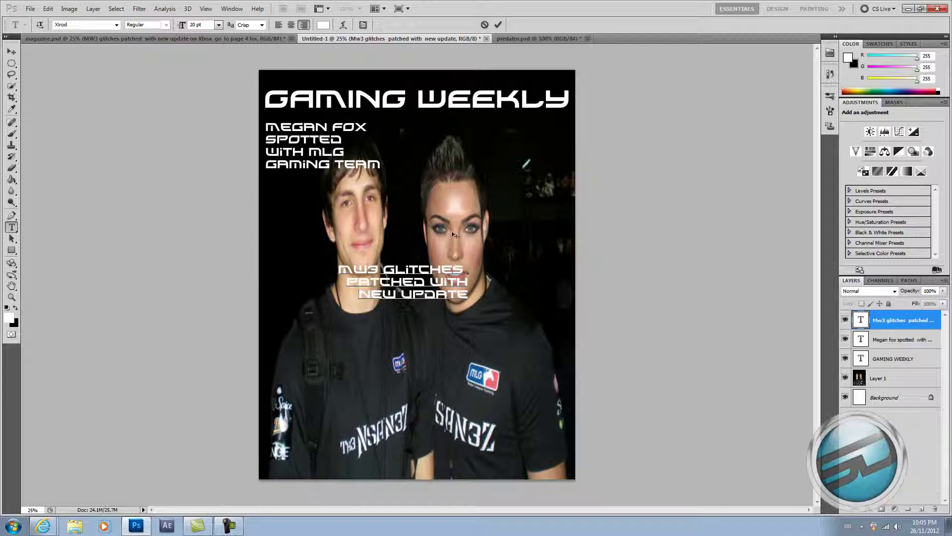
click(348, 283)
key(BackSpace)
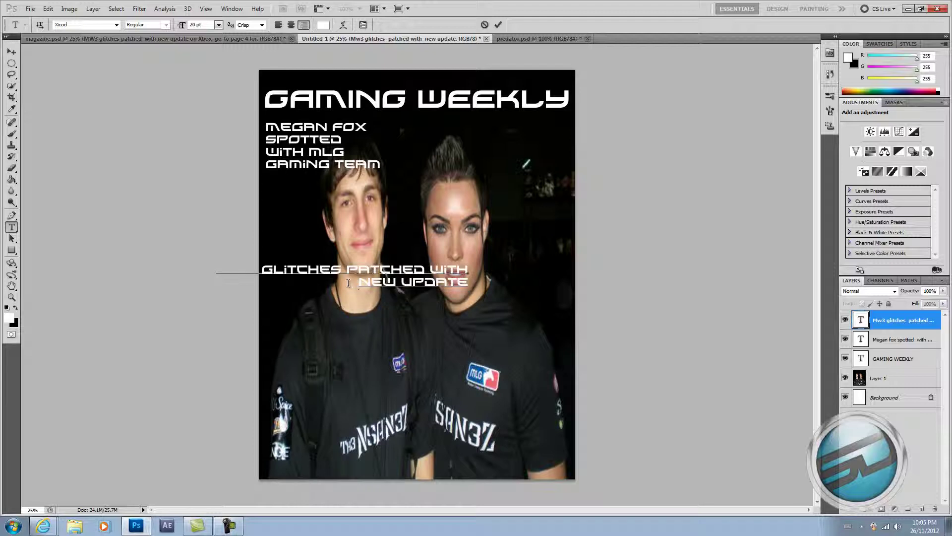
key(Return)
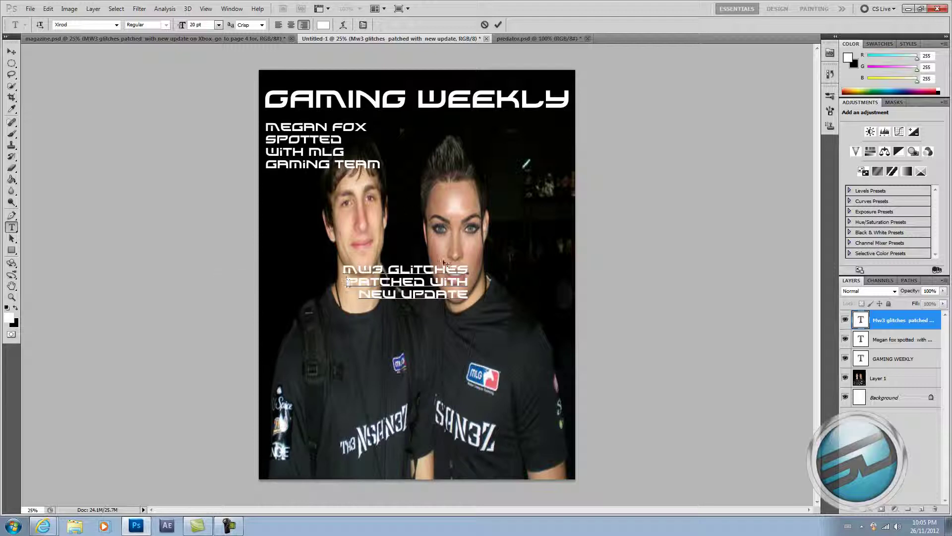
click(498, 25)
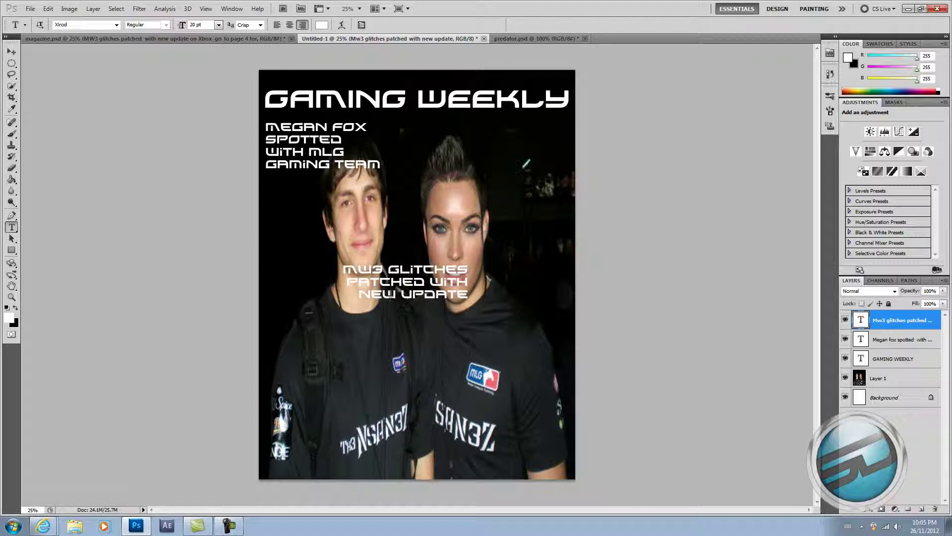
Move the MW3 headline to the cover's right edge just below the right-hand person's neck and set its text size to 18 pt.
key(v)
drag(388, 293, 490, 329)
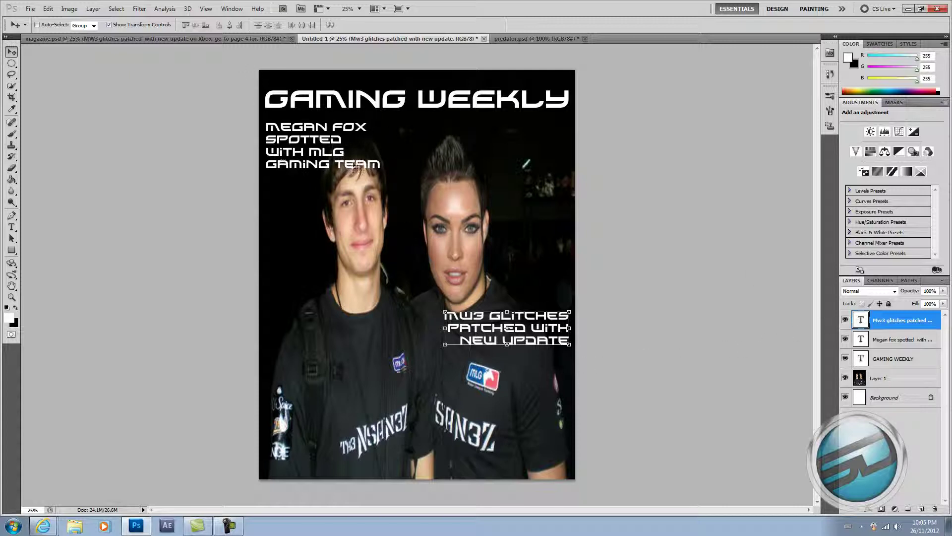
key(t)
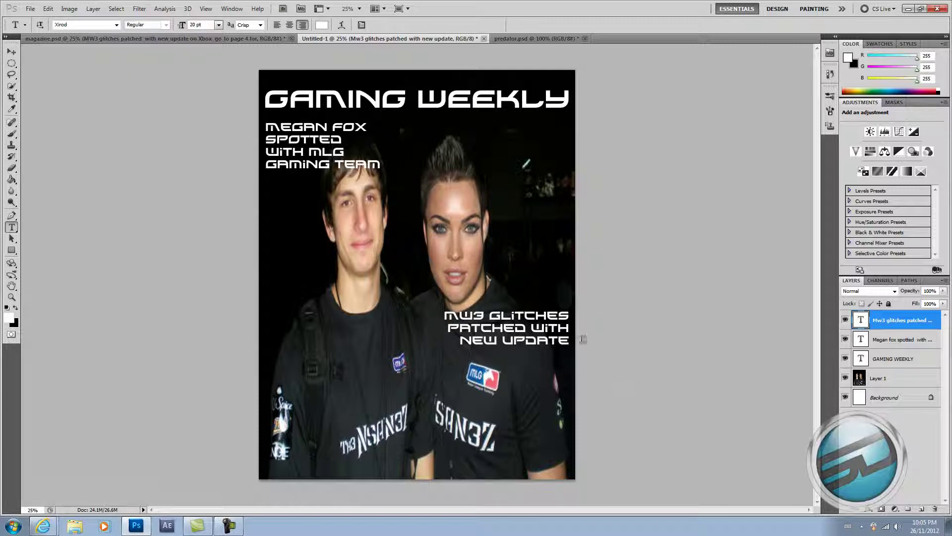
drag(570, 342, 424, 296)
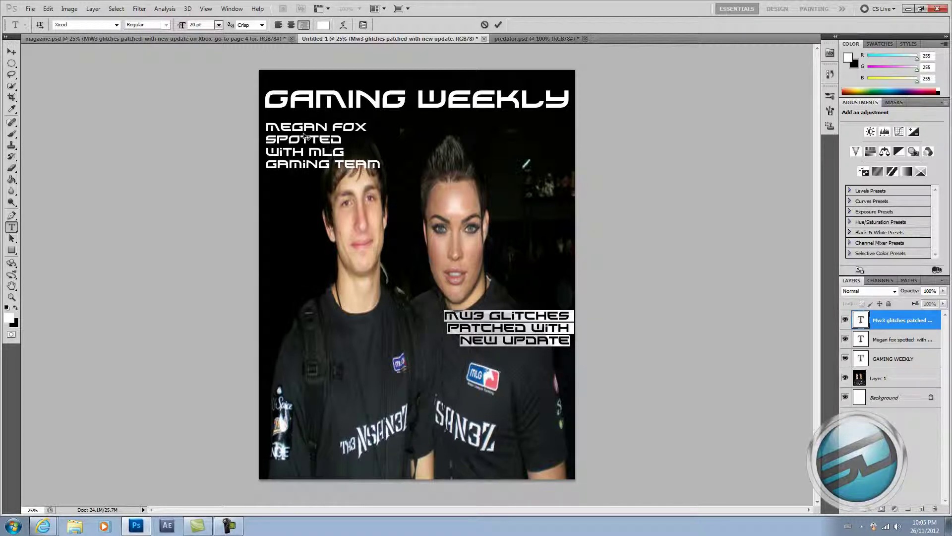
click(219, 25)
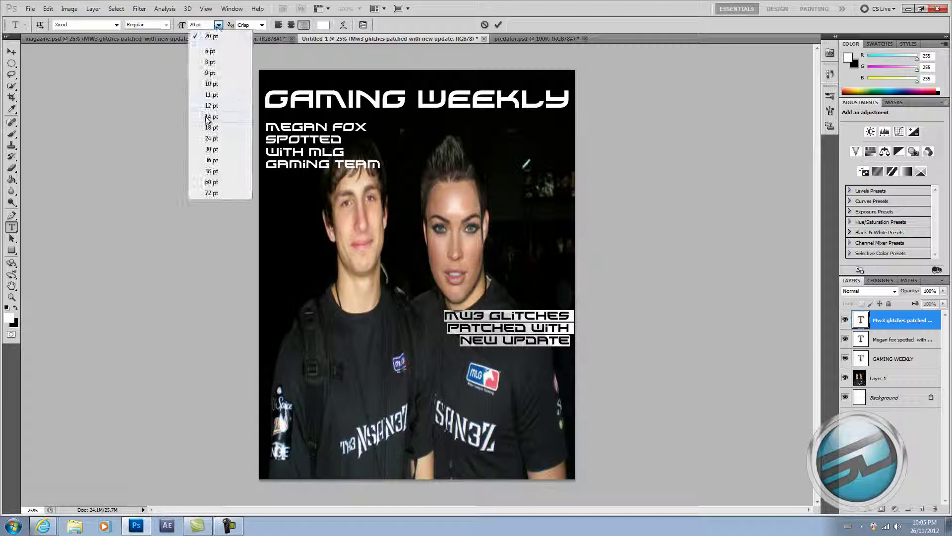
click(218, 127)
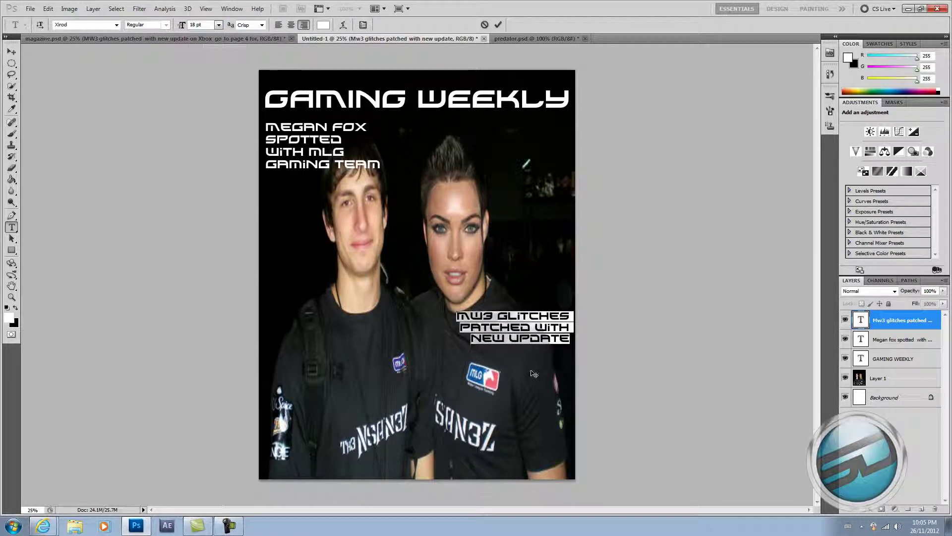
click(498, 25)
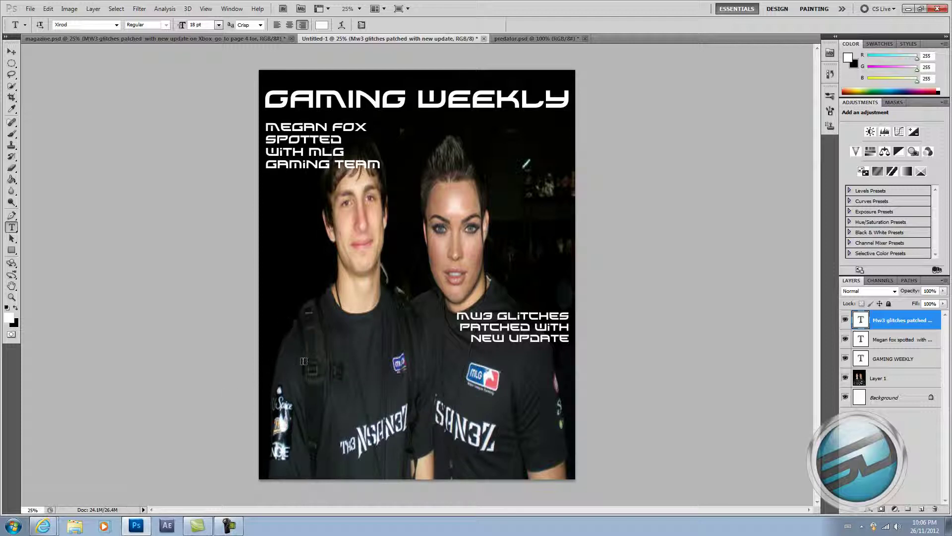
Start a new text layer on the left-hand person's chest, beside the backpack strap.
click(331, 383)
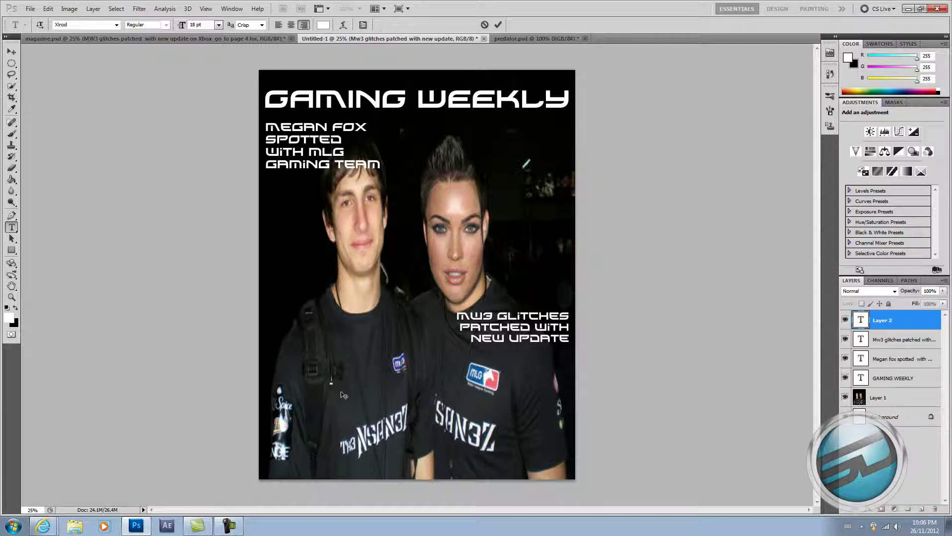
text(Skyrim)
key(BackSpace)
key(BackSpace)
key(BackSpace)
key(BackSpace)
key(BackSpace)
key(BackSpace)
Enter "NHL 13 RELEASED TO PUBLIC" in the new text layer, commit it and move it fully onto the lower part of the cover.
text(NHL)
text( 13)
text( REL)
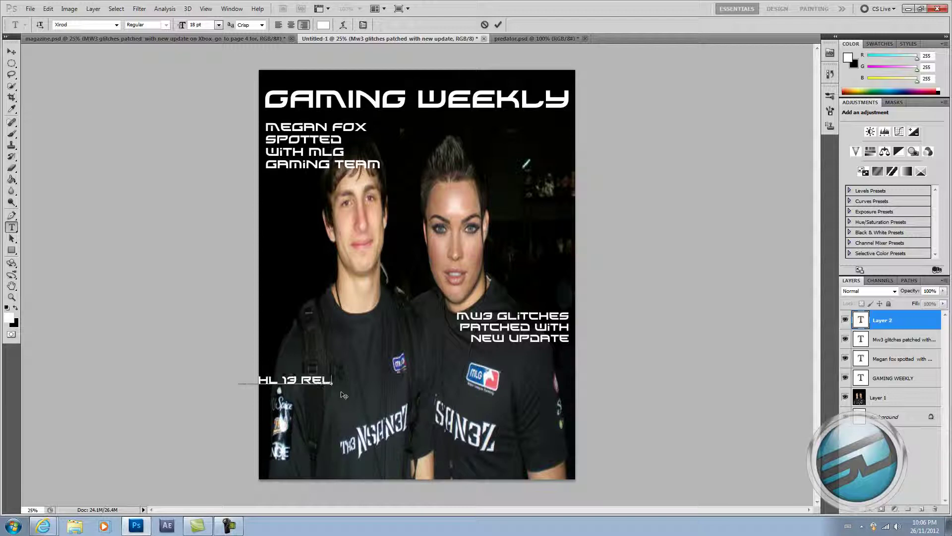
text(EASED)
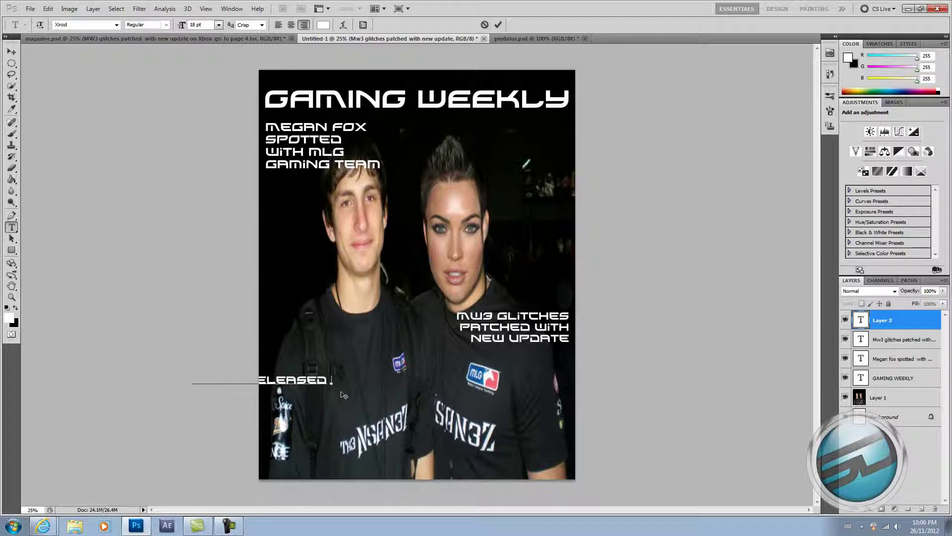
text( TO PUB)
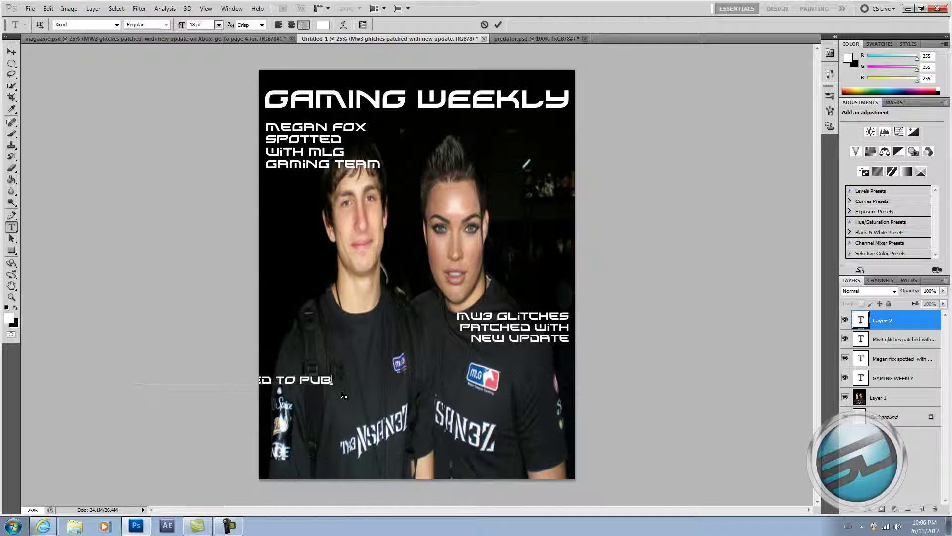
text(LIC)
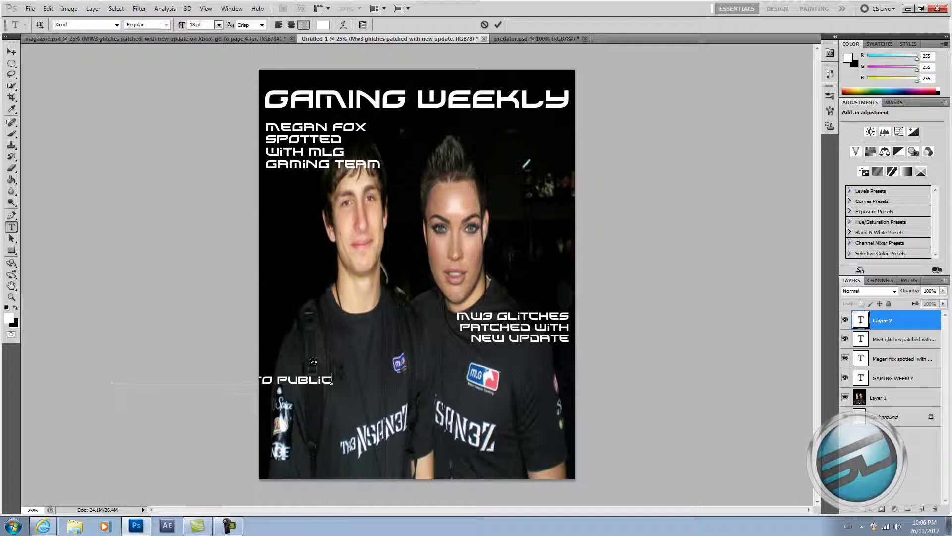
click(498, 25)
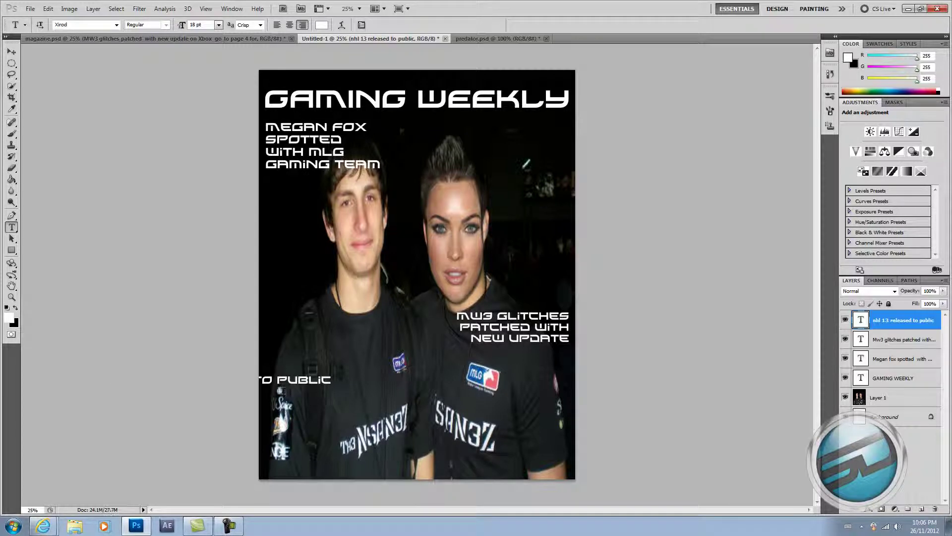
key(v)
drag(265, 381, 495, 411)
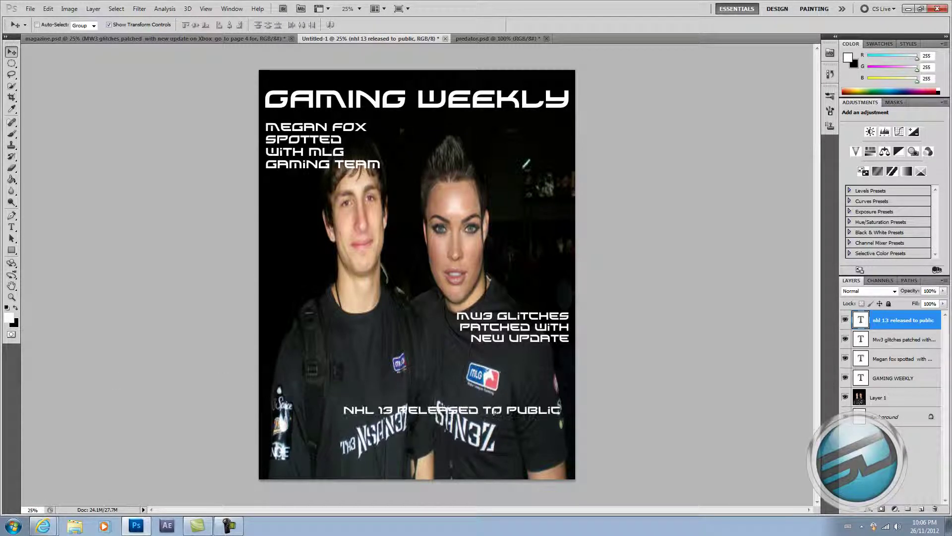
Break the NHL 13 headline into two lines after "RELEASED", left-align it and commit it.
key(t)
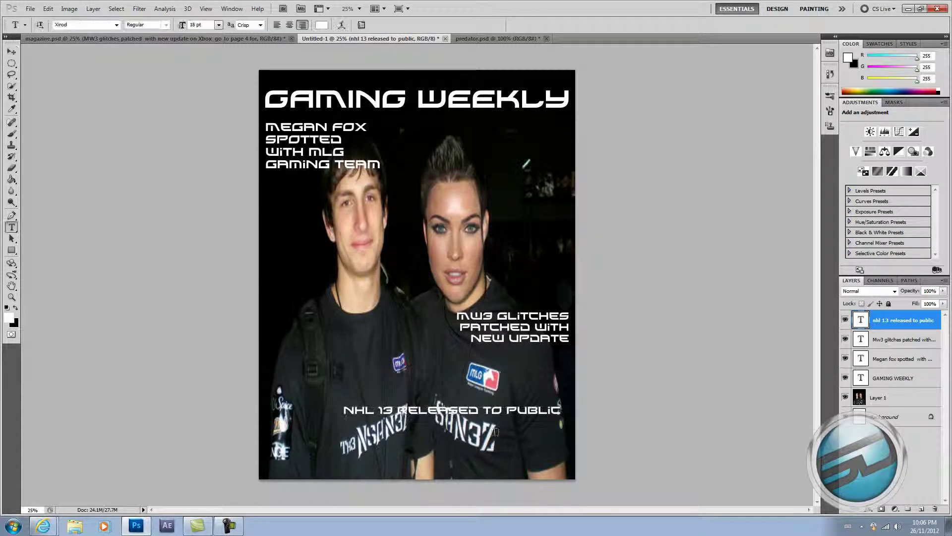
click(480, 411)
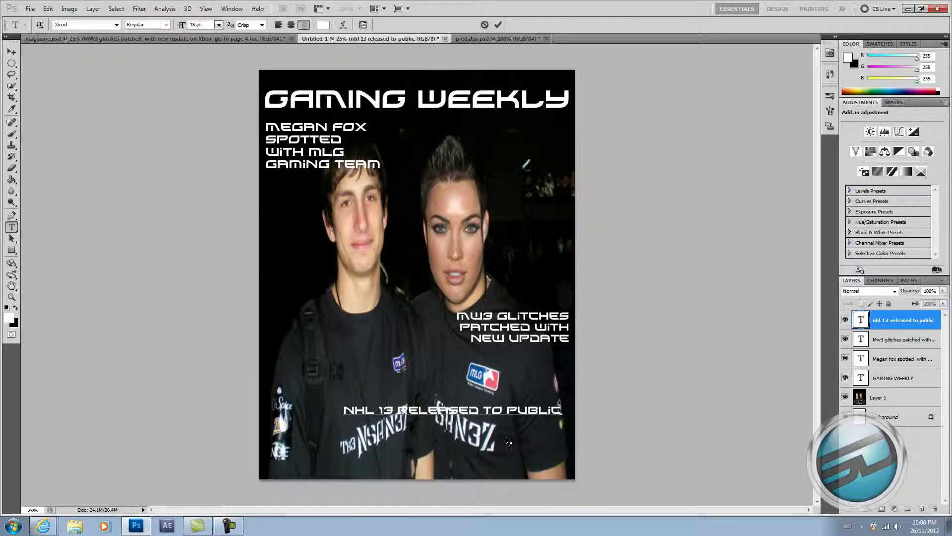
key(Return)
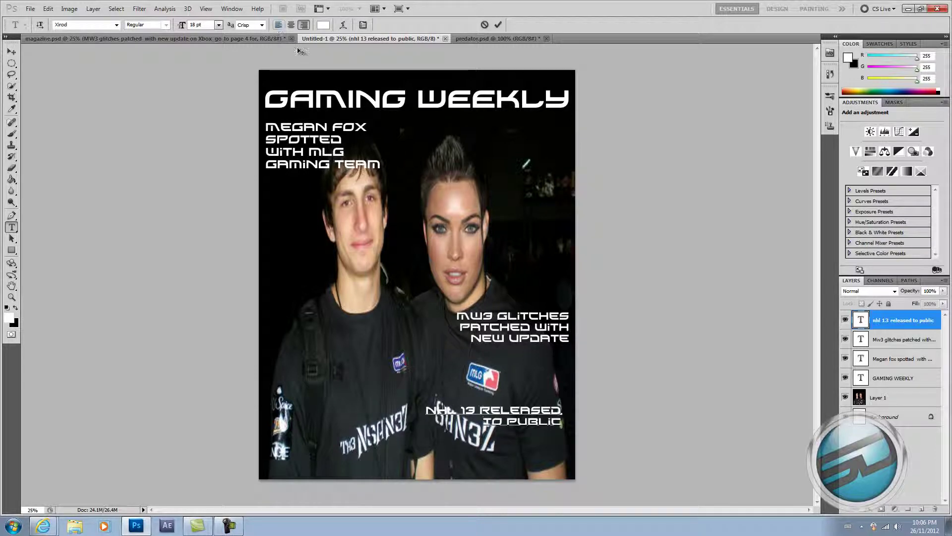
drag(564, 422, 415, 404)
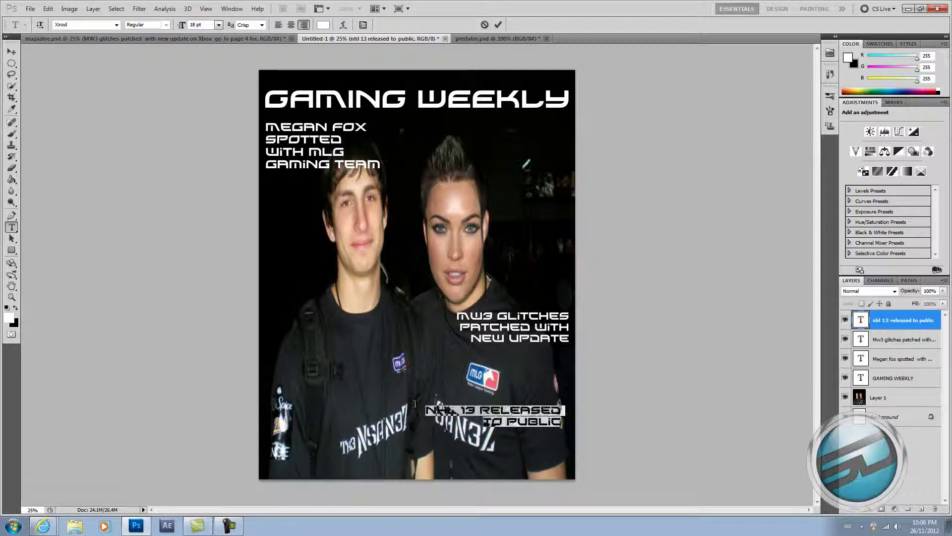
click(279, 25)
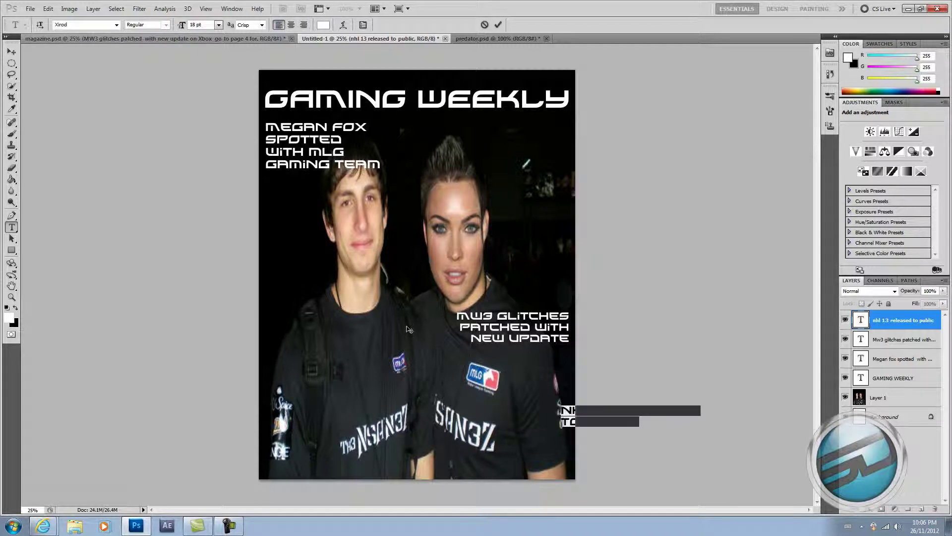
click(498, 25)
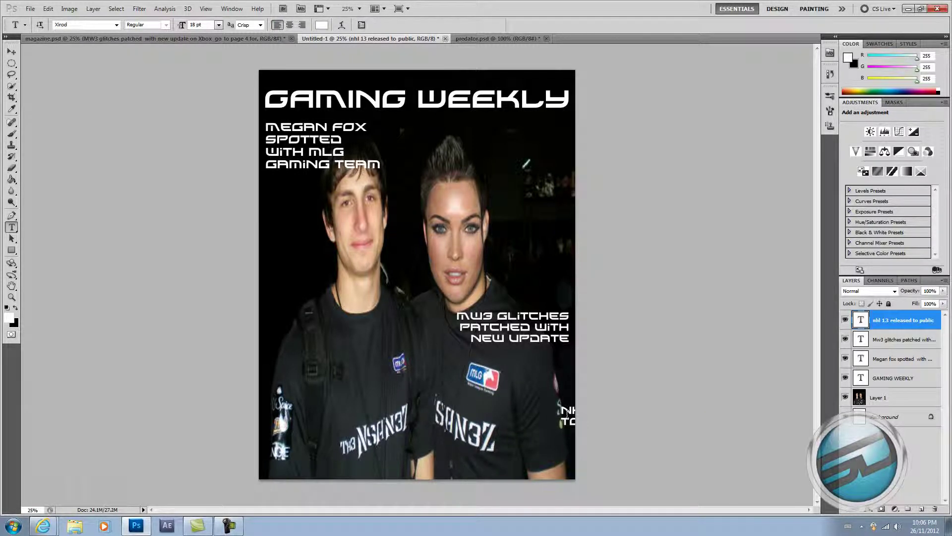
Move the NHL 13 headline to the cover's left edge, level with the MLG logo on the left-hand person's shirt.
key(v)
drag(566, 411, 277, 365)
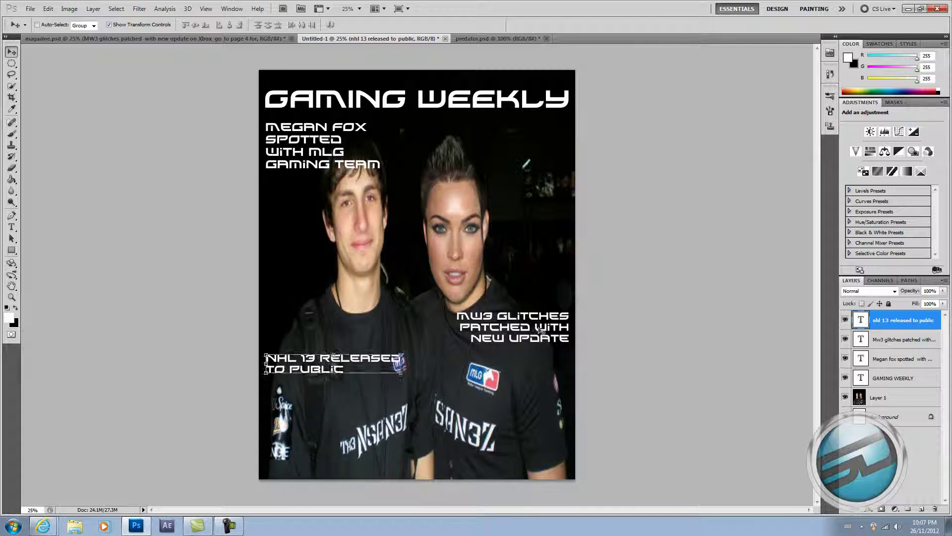
drag(398, 383, 351, 375)
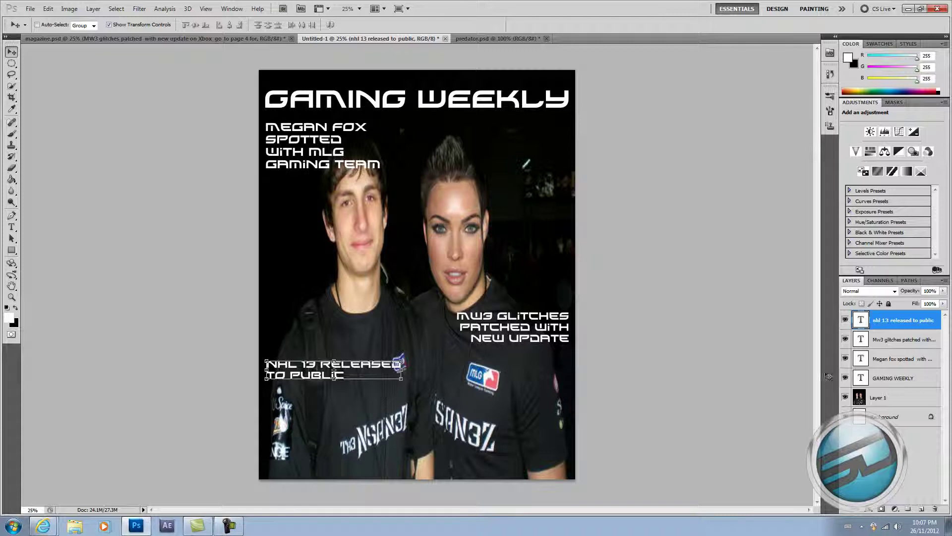
Shift the MW3 headline slightly down along the right edge and select the Megan Fox headline layer.
click(927, 340)
mouse_move(510, 322)
mouse_down()
mouse_move(502, 453)
mouse_move(503, 328)
mouse_up()
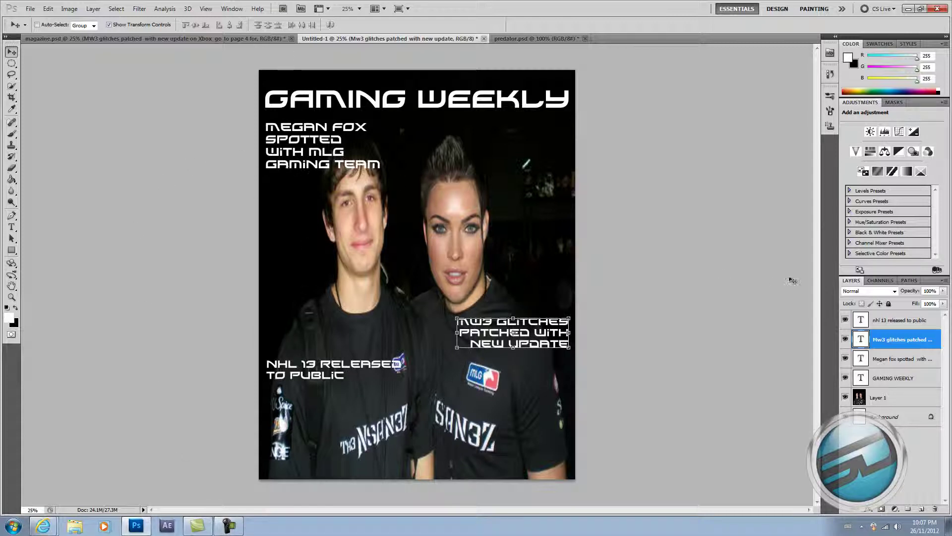
click(906, 359)
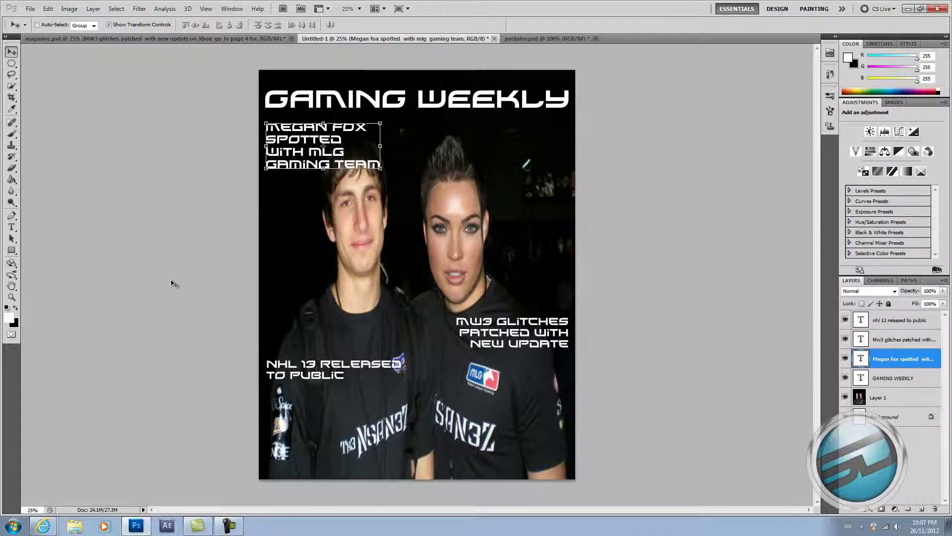
Switch to Color Scheme Designer in the browser and preview a mono scheme with a blue base hue.
click(44, 526)
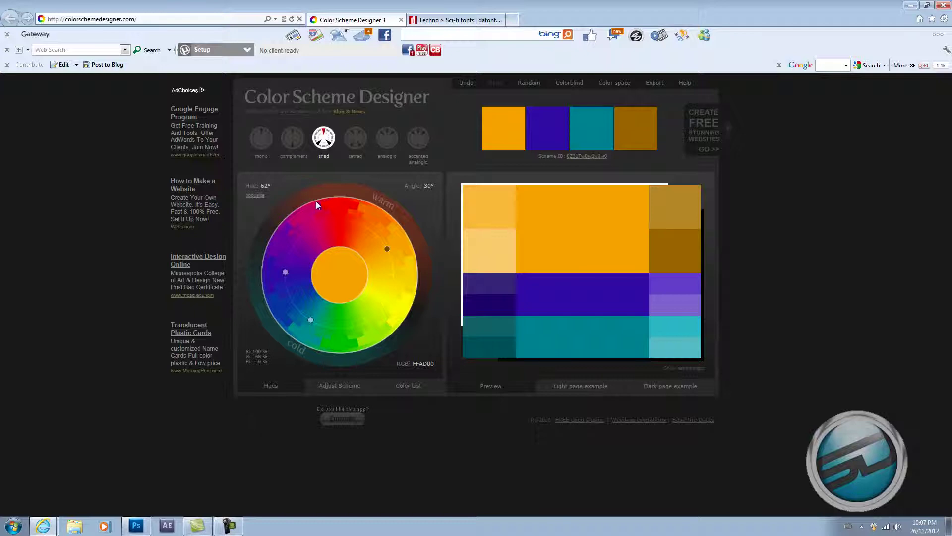
click(261, 138)
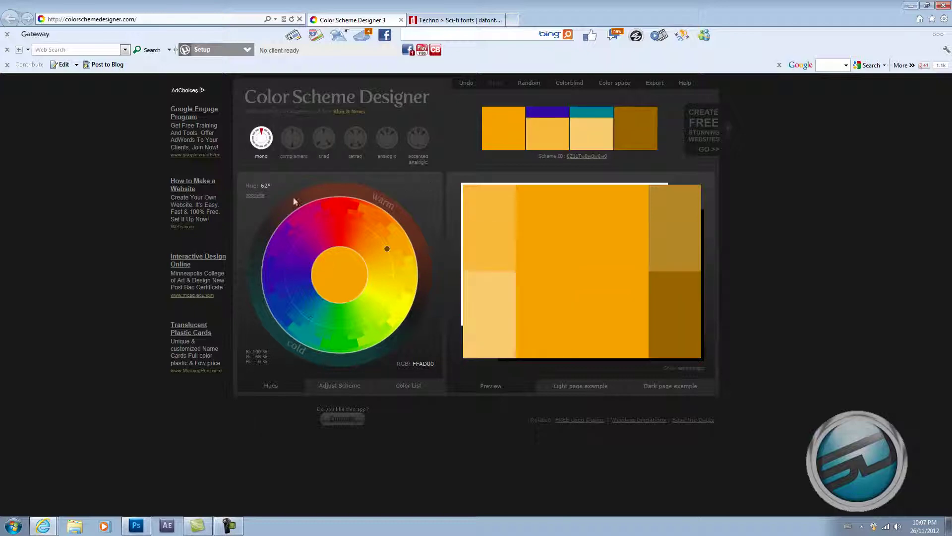
click(334, 227)
drag(334, 227, 283, 319)
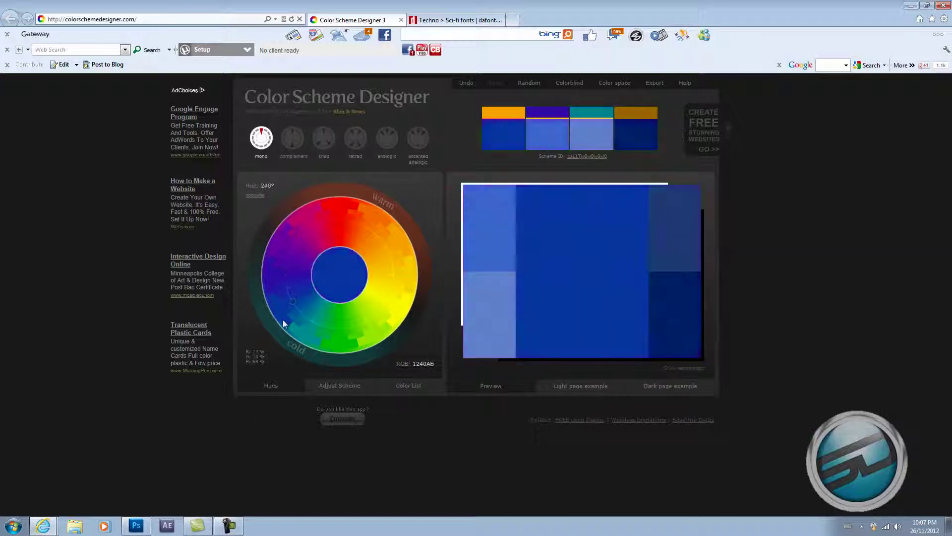
Set a complement colour scheme with the yellow-orange FFC500 as its base, and switch back to the magazine cover in Photoshop.
click(293, 139)
drag(304, 236, 252, 298)
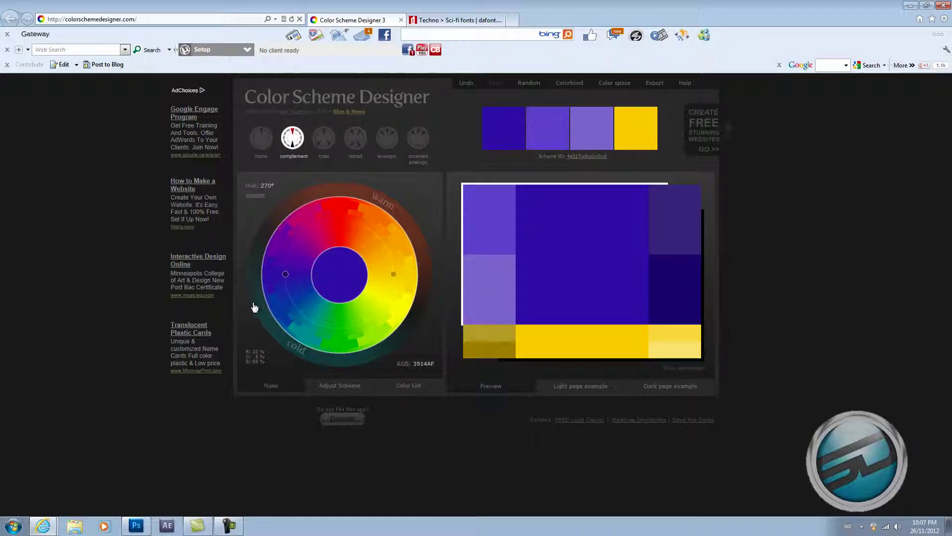
drag(253, 308, 395, 264)
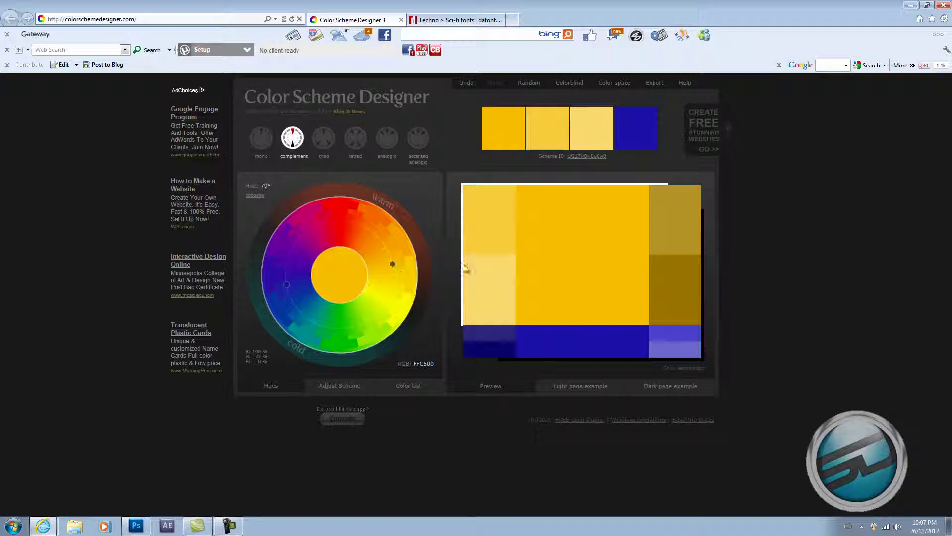
right_click(588, 135)
key(Escape)
click(137, 526)
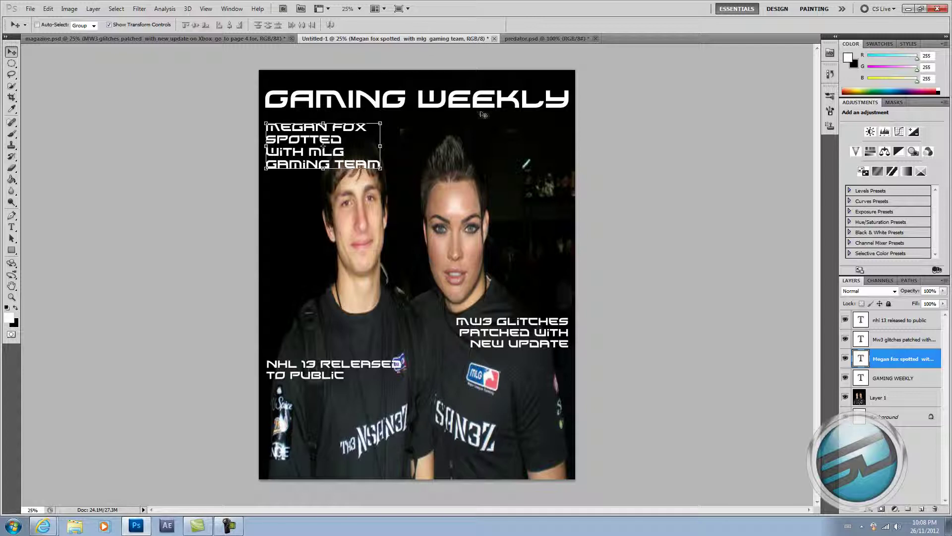
Select the whole MW3 headline text, set its colour to hex ffdf73 and commit the edit.
click(876, 328)
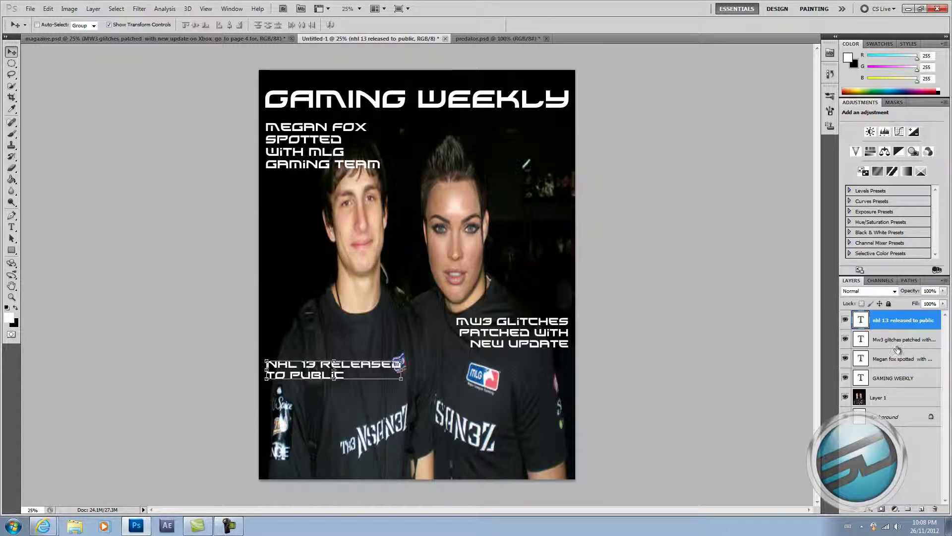
click(895, 347)
key(t)
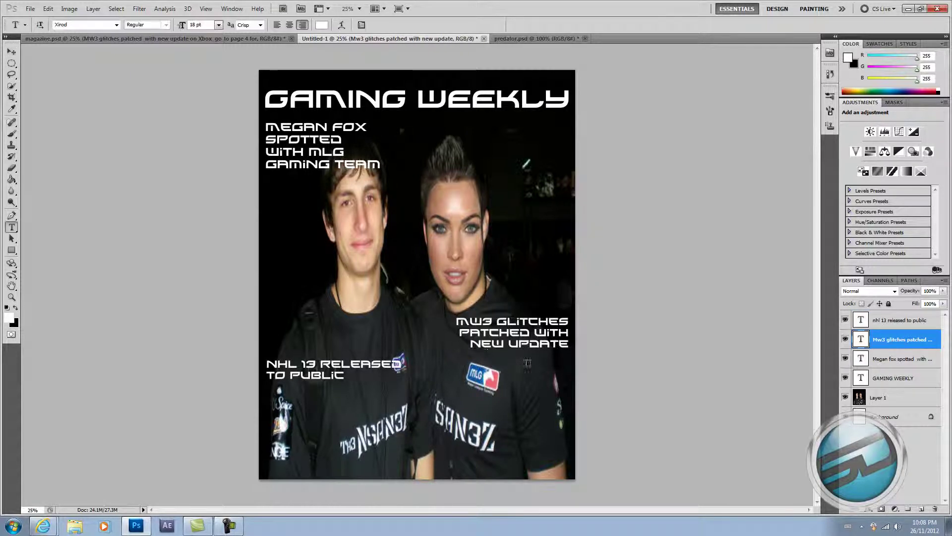
drag(568, 343, 305, 60)
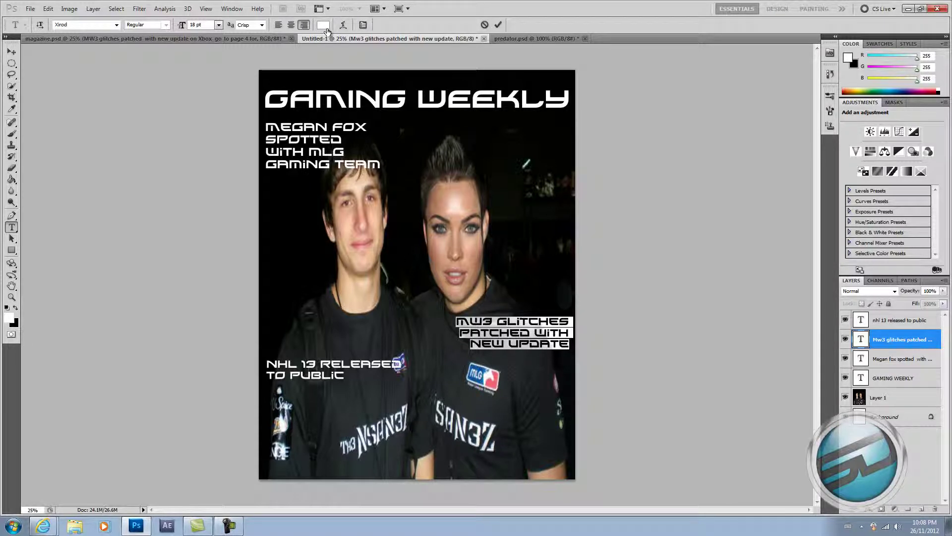
click(324, 25)
double_click(522, 240)
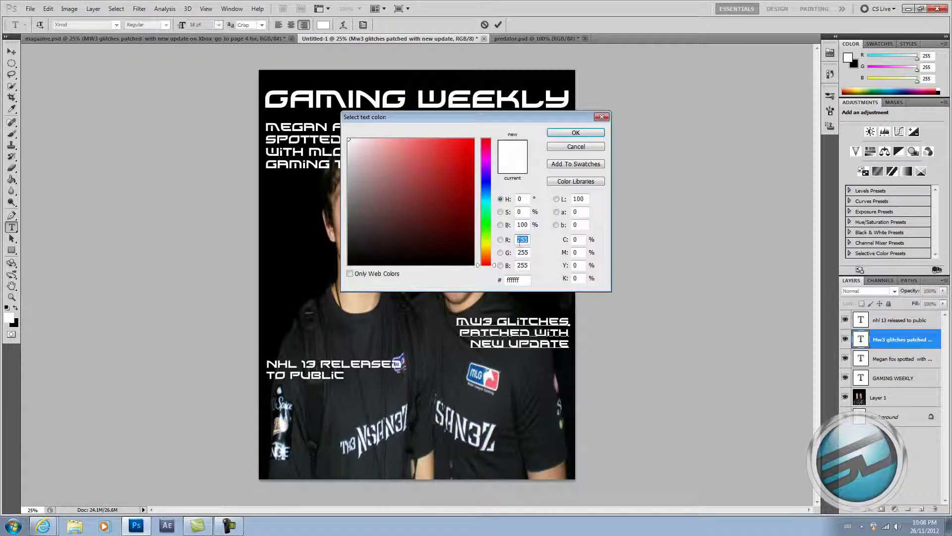
drag(525, 281, 483, 286)
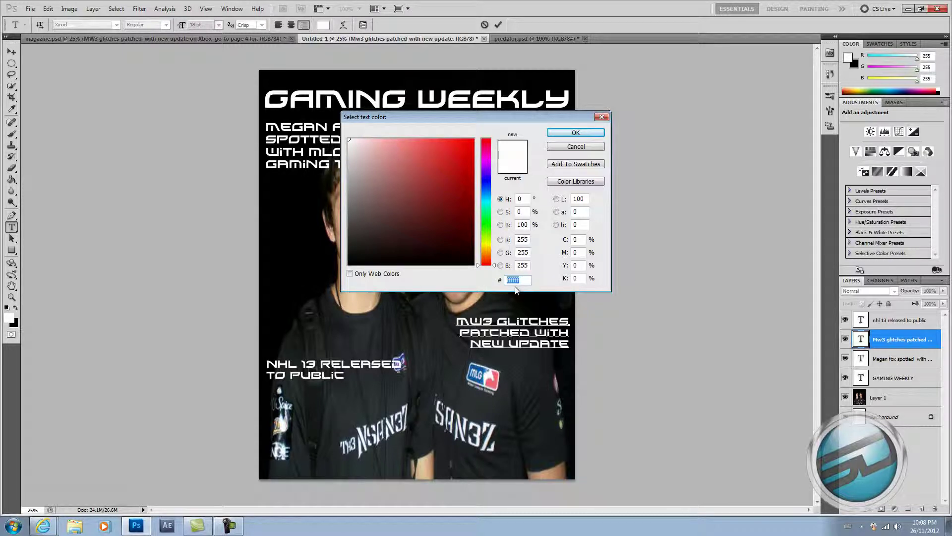
text(ffd)
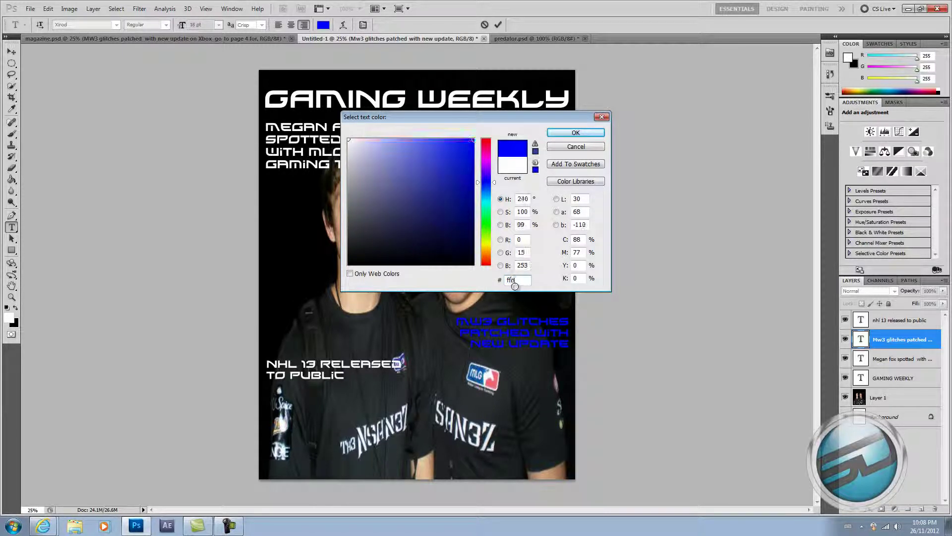
key(BackSpace)
key(BackSpace)
key(BackSpace)
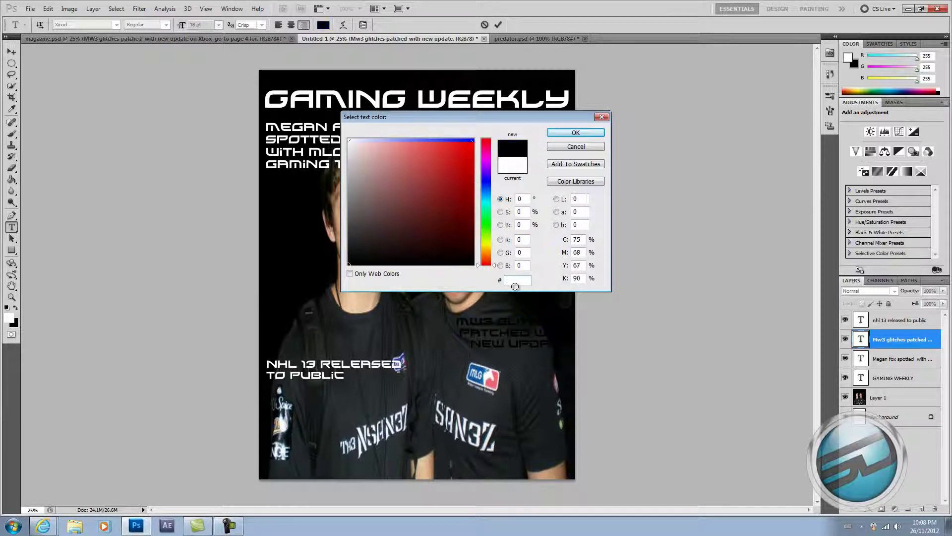
text(ffd)
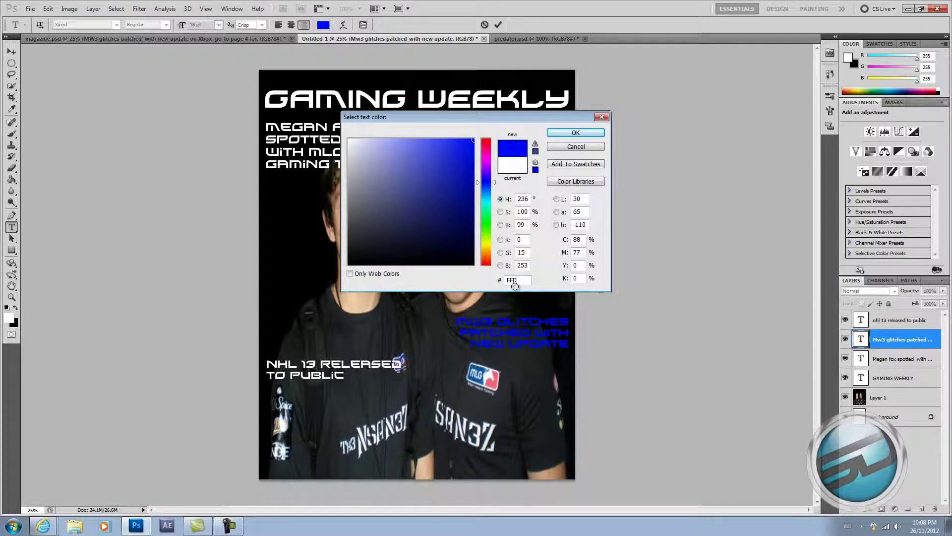
text(f73)
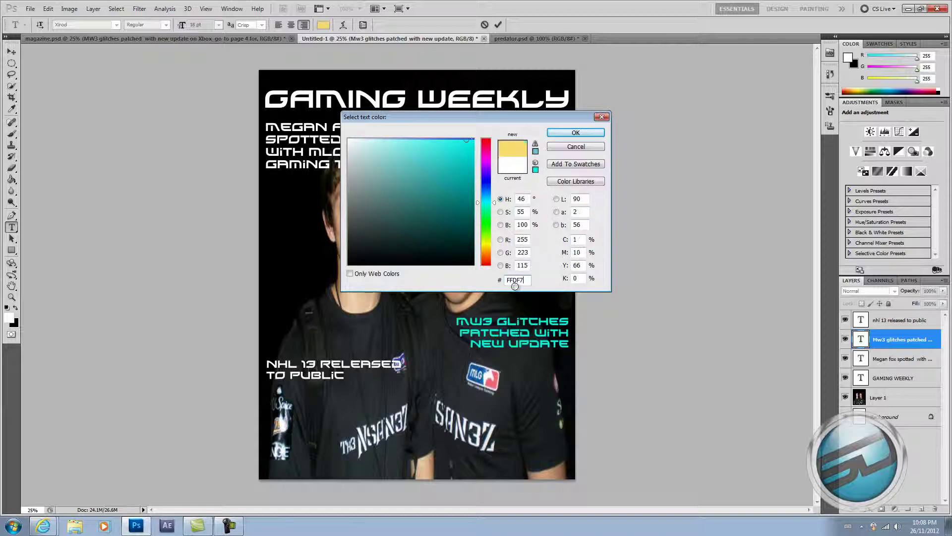
click(556, 134)
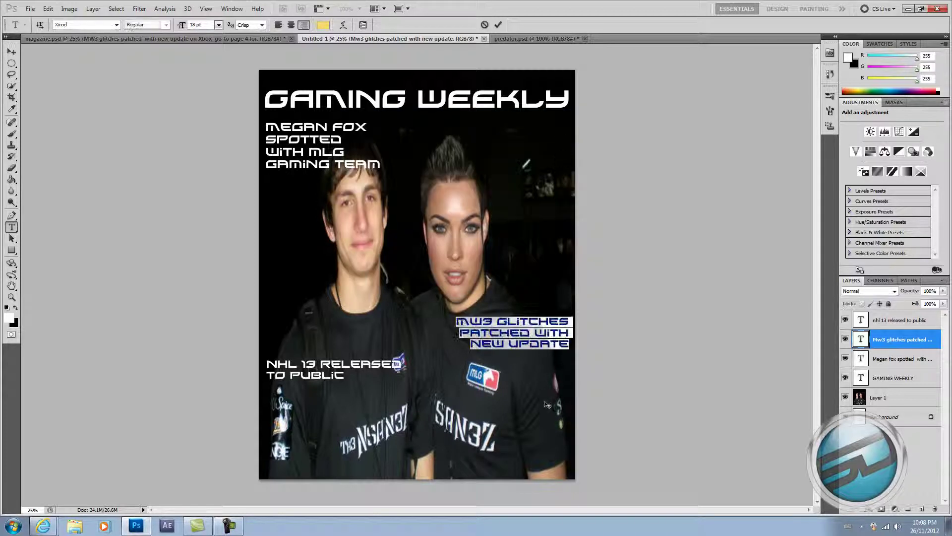
click(498, 24)
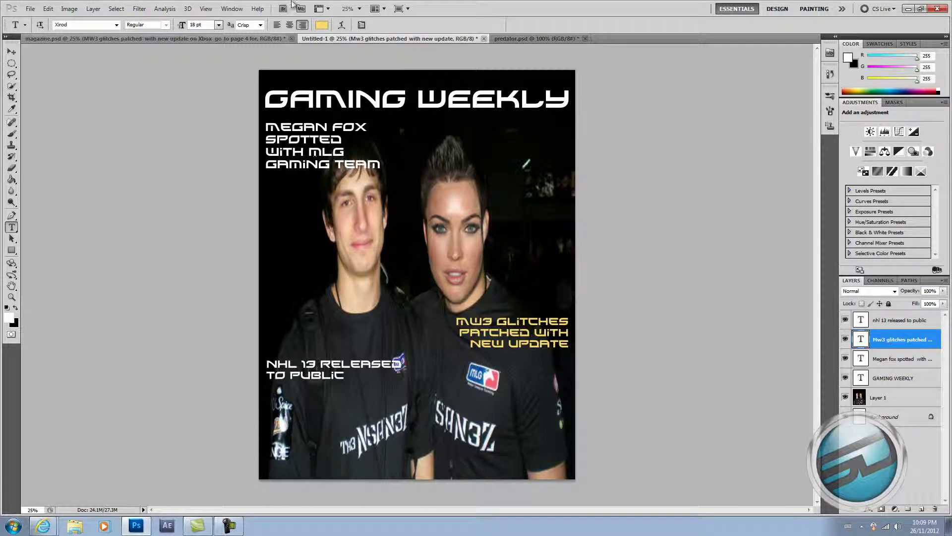
Copy the hex code of the MW3 headline's text colour for reuse and close the colour picker.
click(321, 24)
click(521, 280)
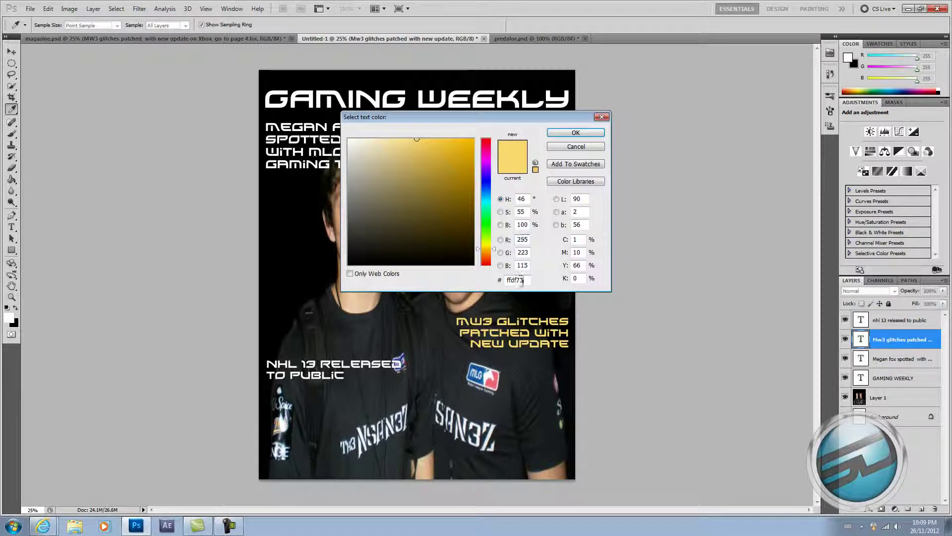
drag(522, 281, 480, 283)
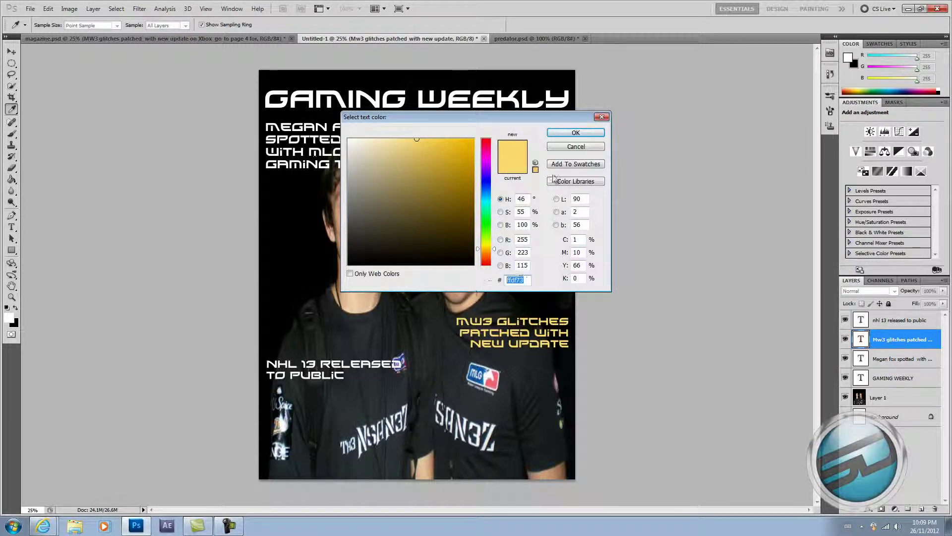
click(576, 133)
Recolour the whole NHL 13 headline text to hex ffdf73 and commit the edit.
click(344, 372)
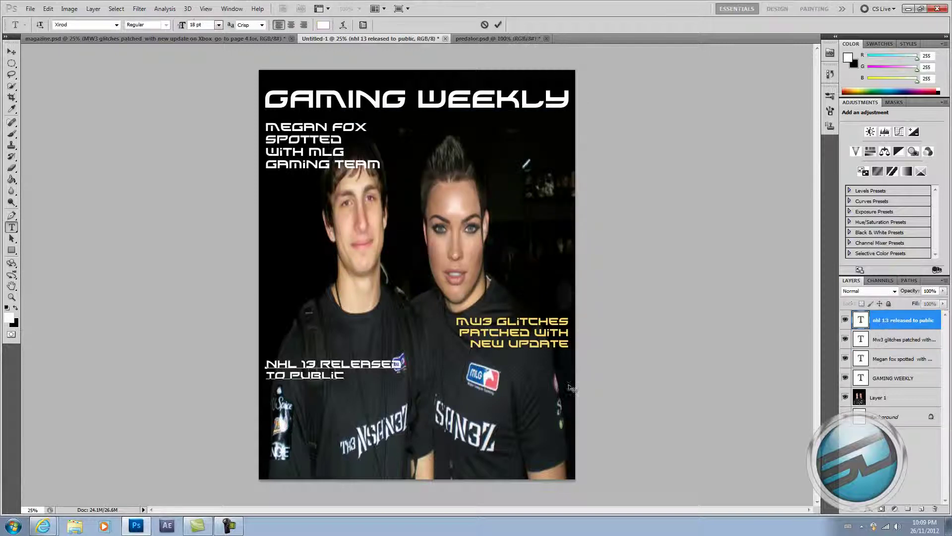
drag(346, 374, 266, 363)
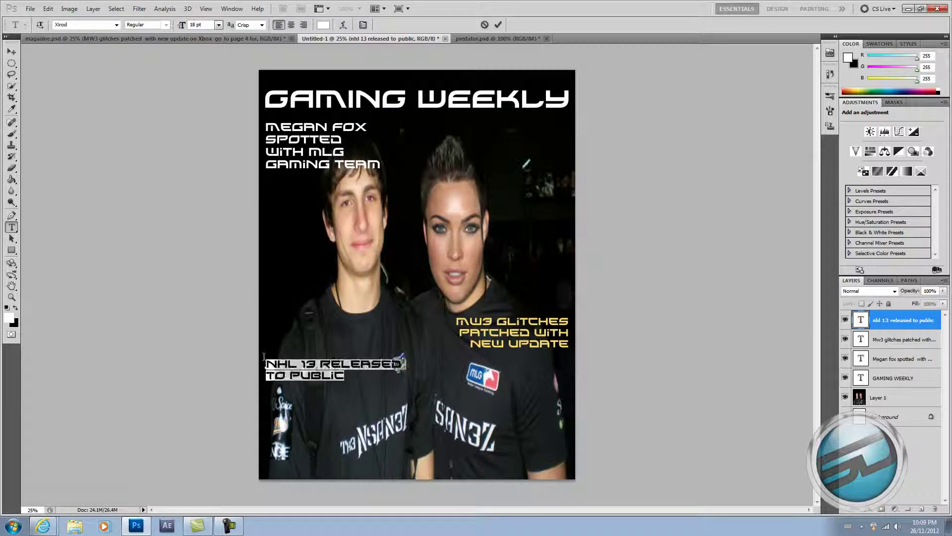
click(323, 25)
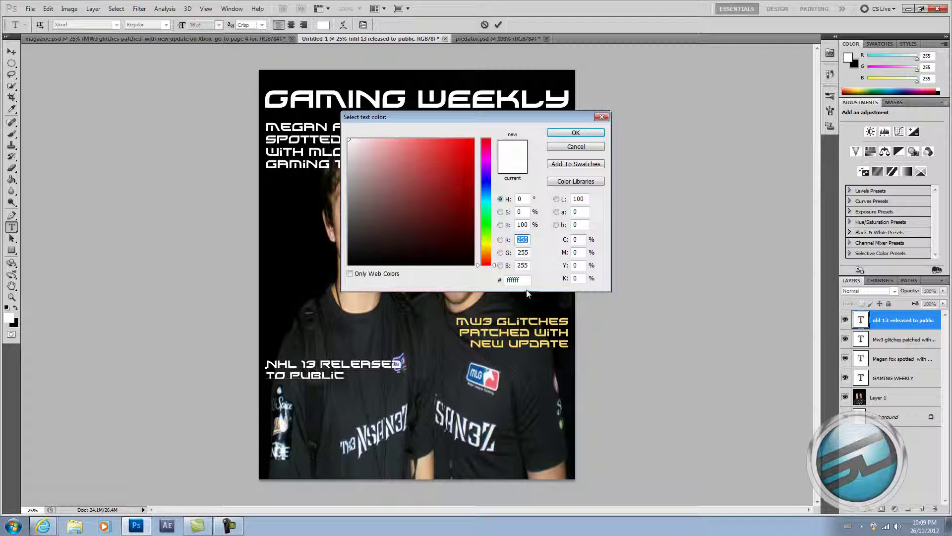
double_click(513, 280)
text(ffdf73)
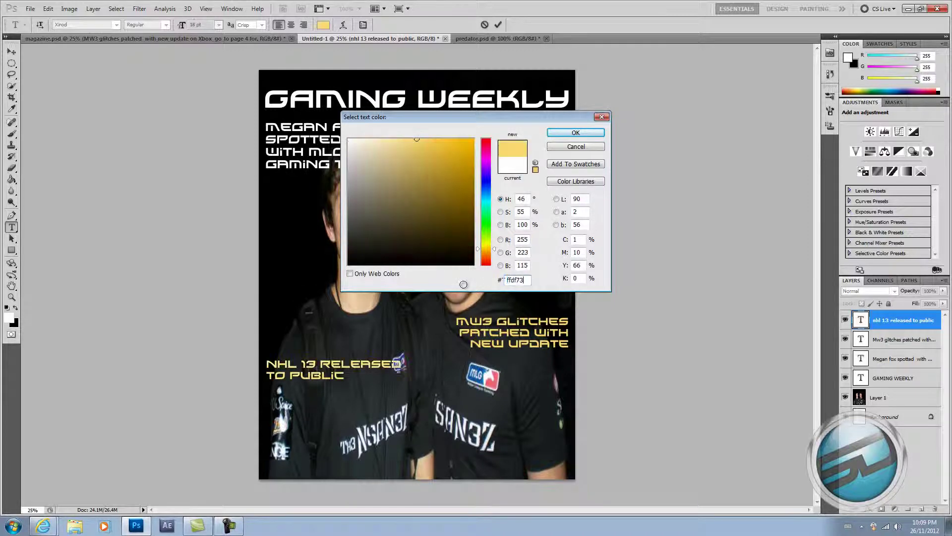
key(Return)
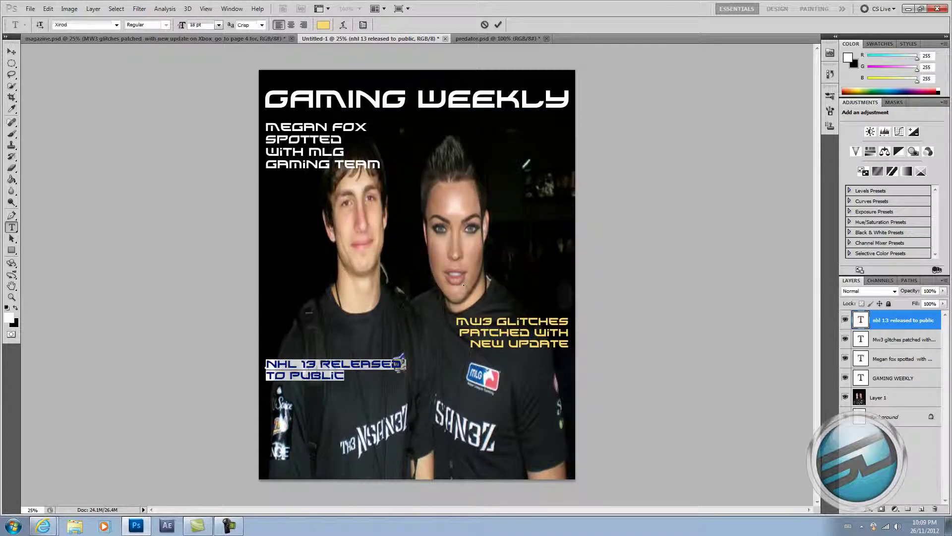
click(498, 24)
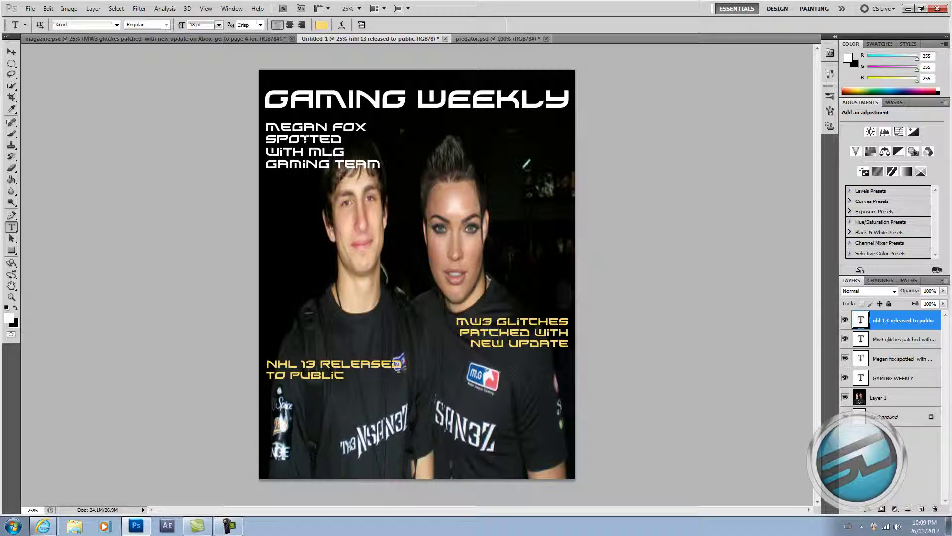
Look up the base swatch's hex code in Color Scheme Designer in the browser, and recolour the whole Megan Fox headline in Photoshop to ffc500.
click(305, 139)
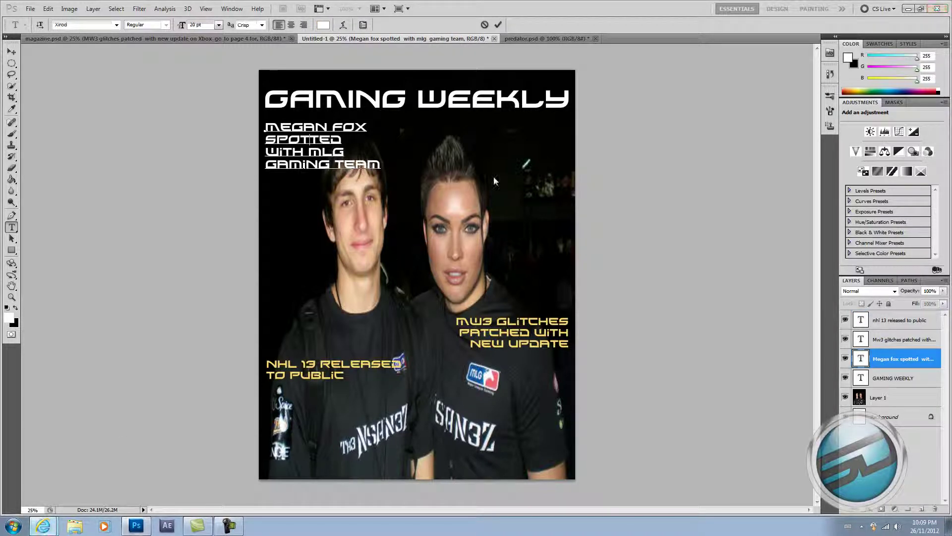
click(43, 525)
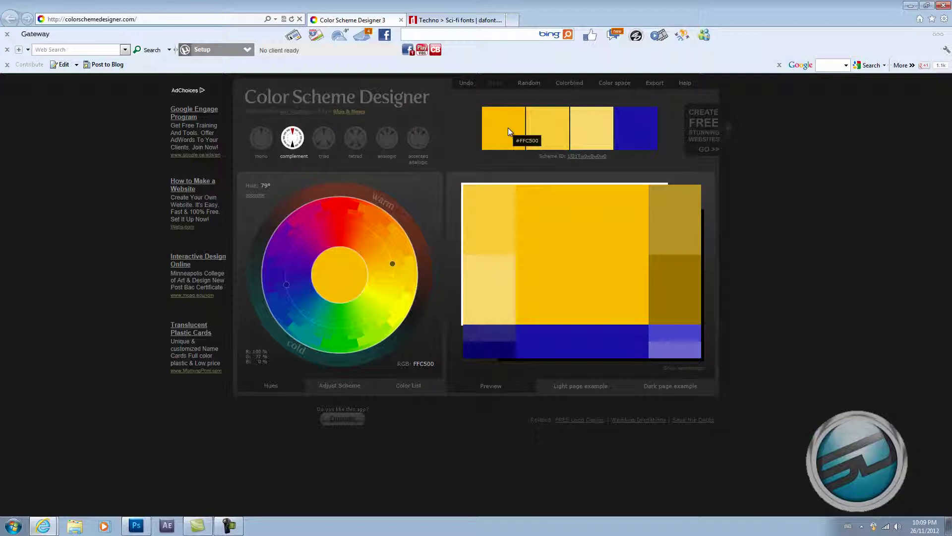
click(137, 526)
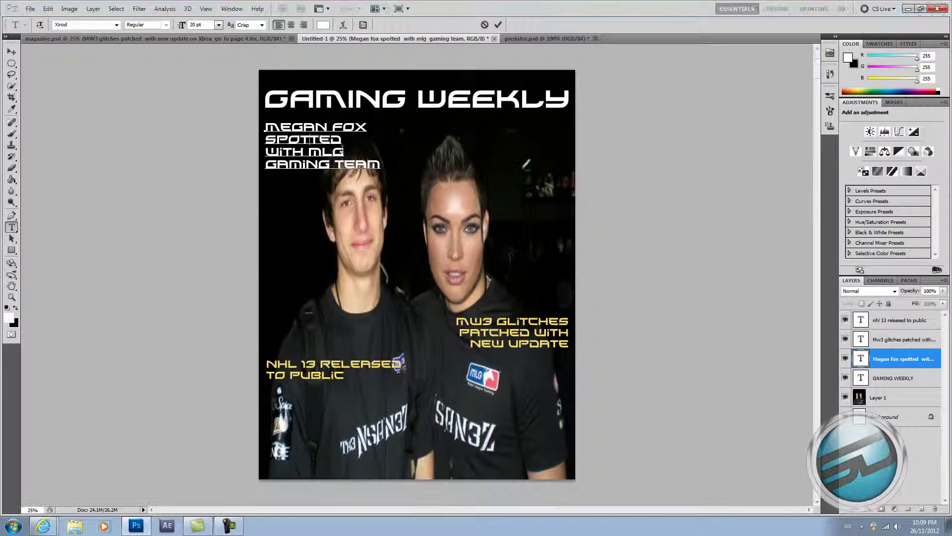
drag(382, 164, 263, 126)
click(327, 23)
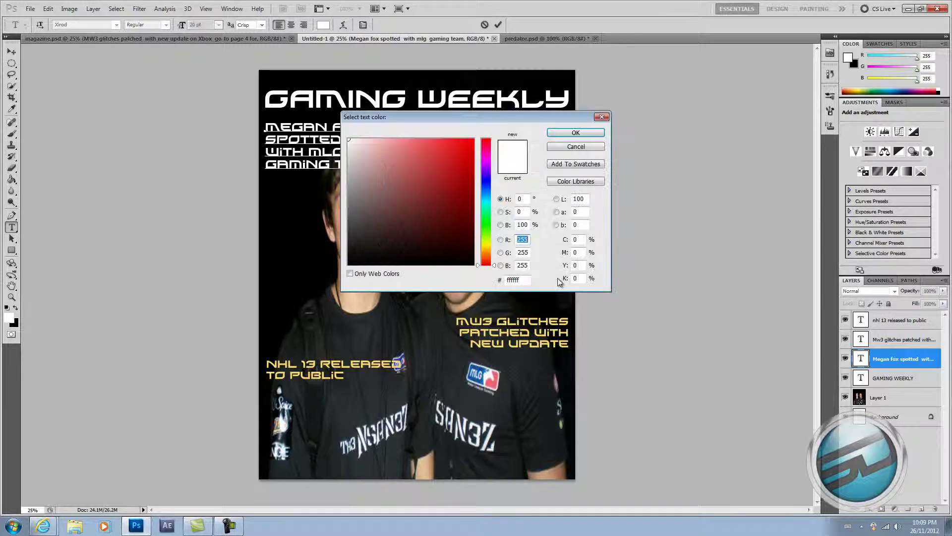
key(BackSpace)
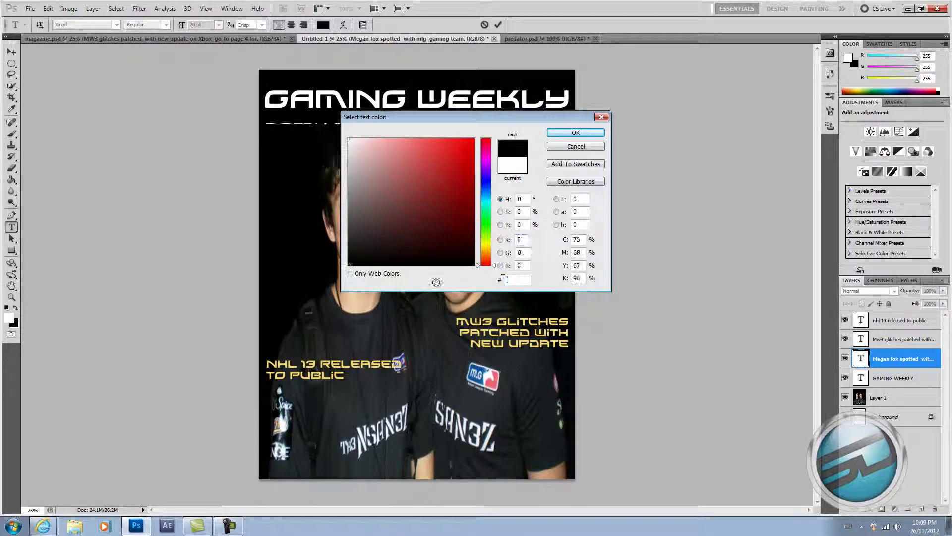
text(00ffc5)
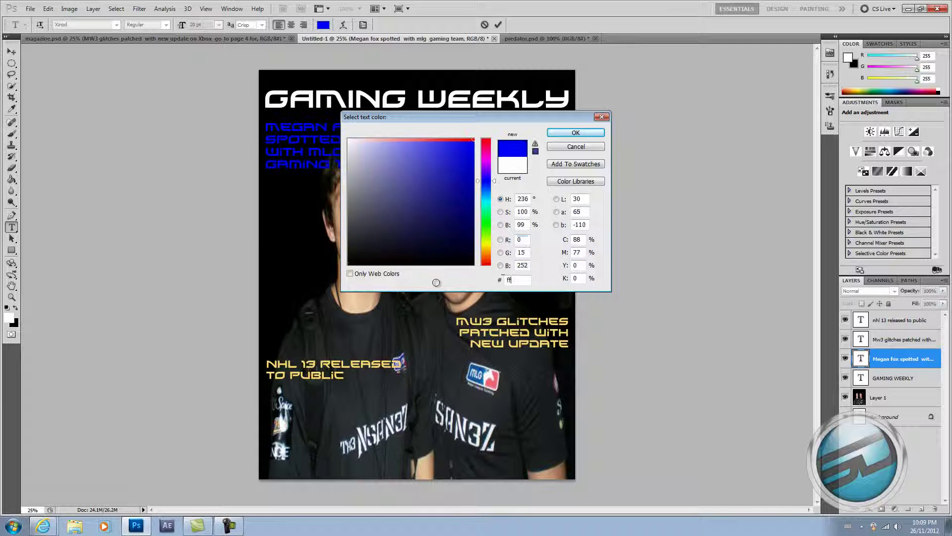
text(00)
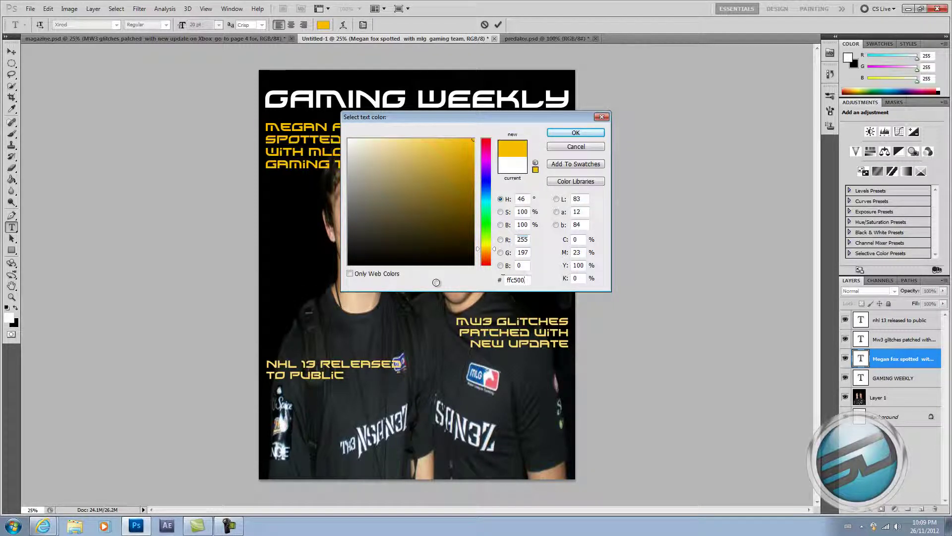
key(Return)
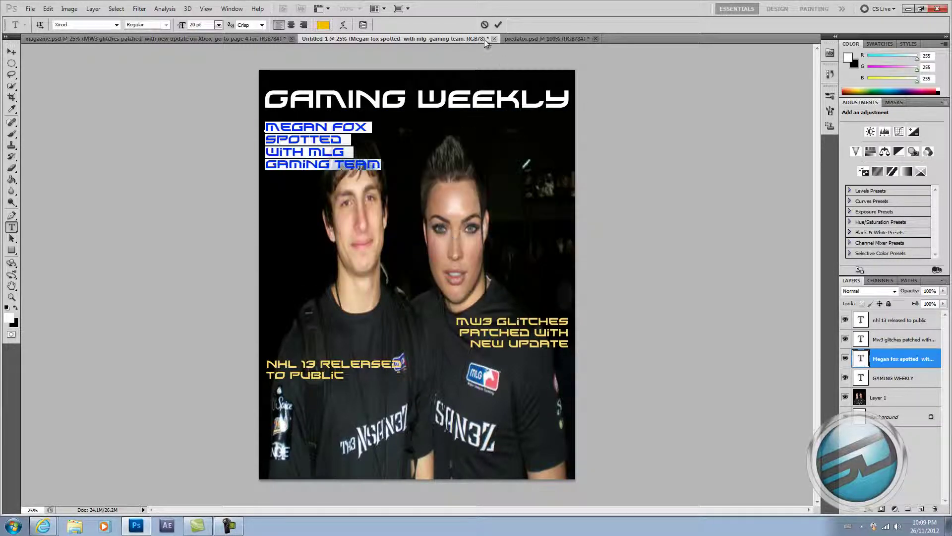
click(498, 24)
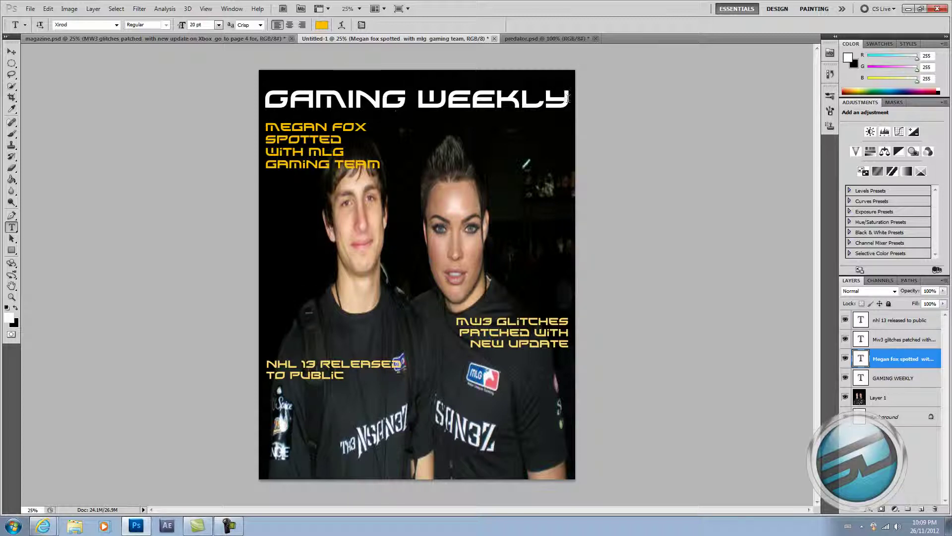
Select the whole GAMING WEEKLY title text and check the complement swatch's hex code in Color Scheme Designer in the browser.
drag(569, 98, 230, 109)
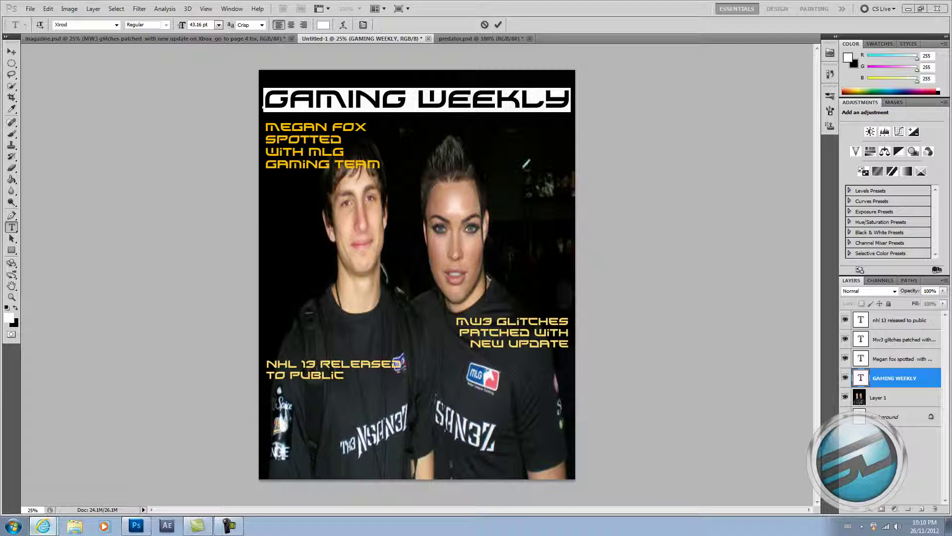
click(43, 525)
mouse_move(631, 136)
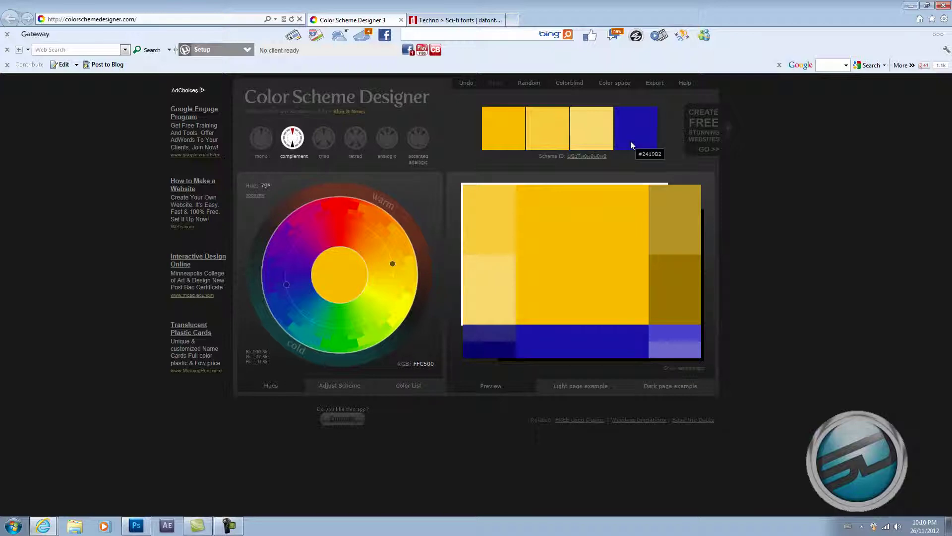
Compare alternative palettes in Color Scheme Designer by trying other hues in the complement, triad and tetrad schemes, ending on an orange complement scheme.
mouse_move(276, 284)
mouse_down()
mouse_move(296, 304)
mouse_move(288, 301)
mouse_up()
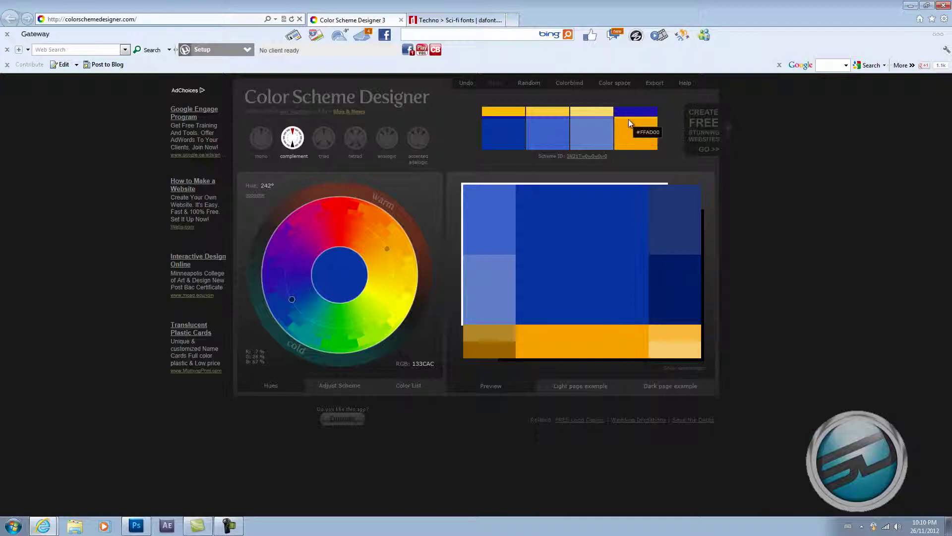
click(354, 225)
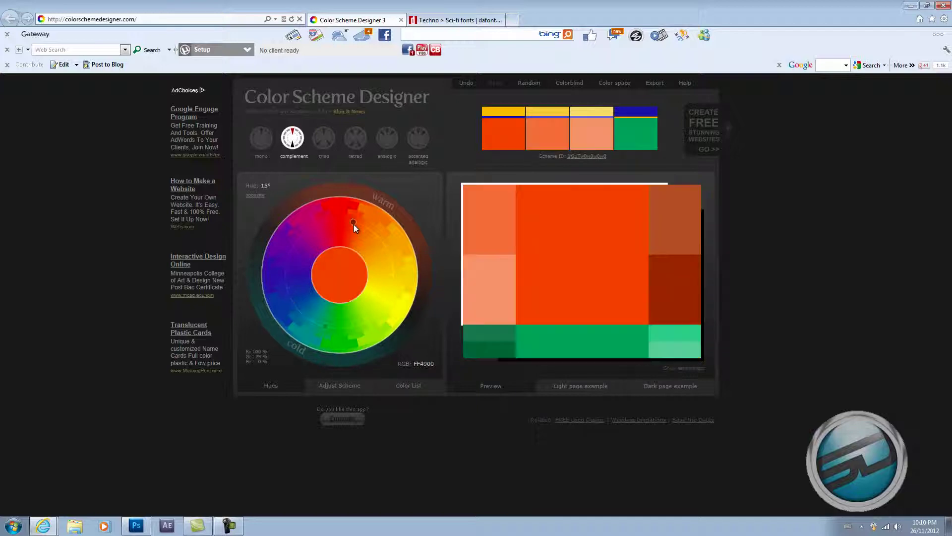
click(397, 279)
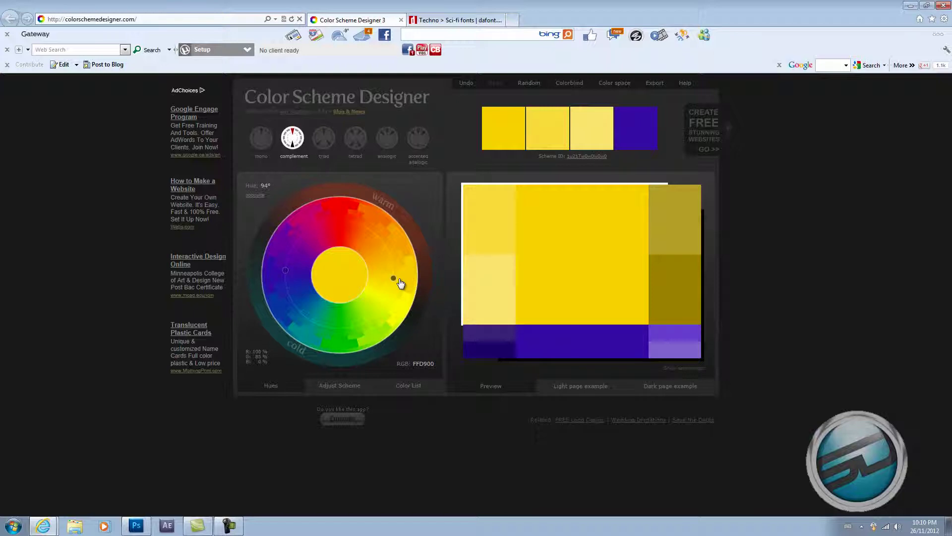
mouse_move(398, 276)
mouse_down()
mouse_move(283, 230)
mouse_move(272, 277)
mouse_move(276, 252)
mouse_up()
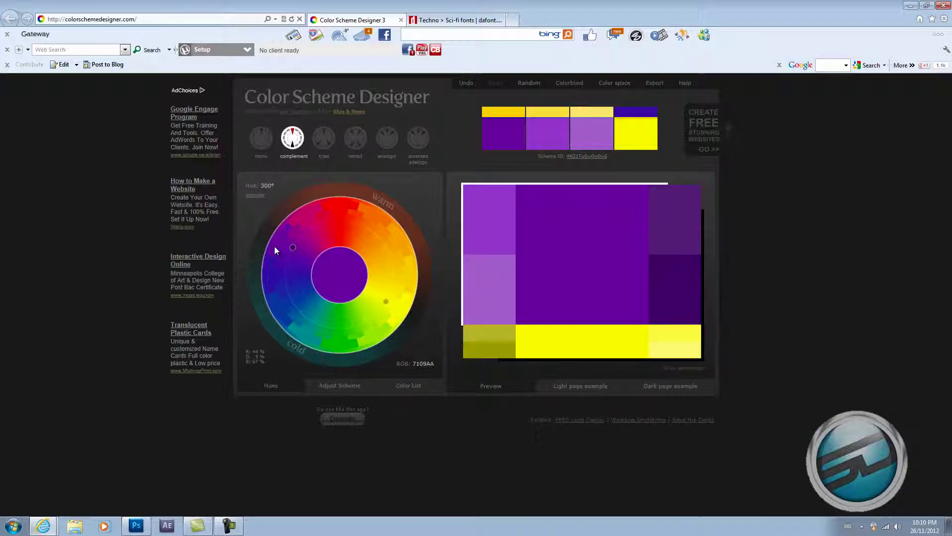
click(320, 145)
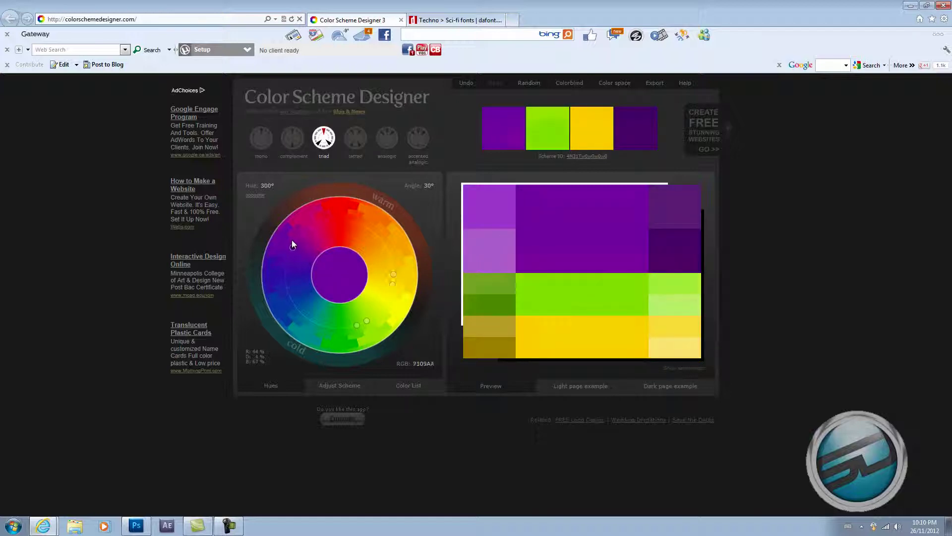
drag(291, 239, 299, 230)
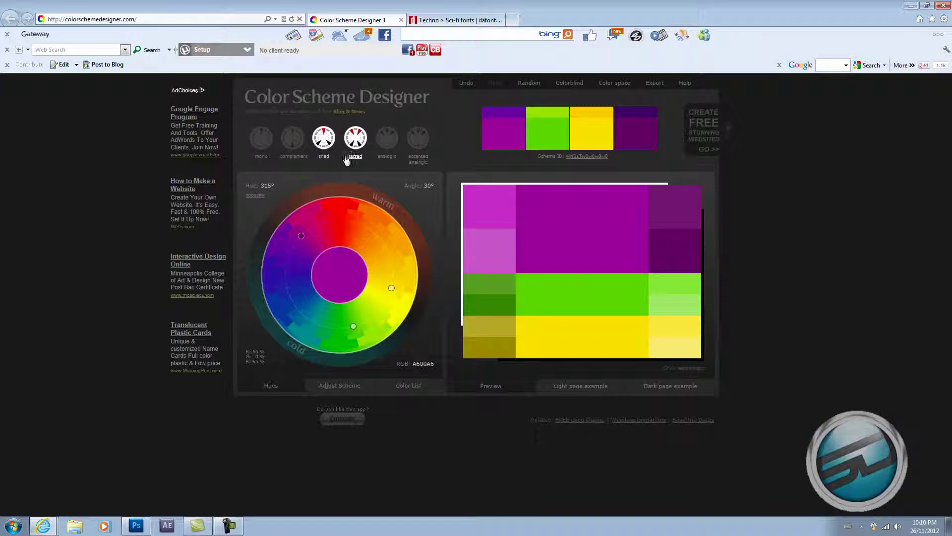
click(357, 140)
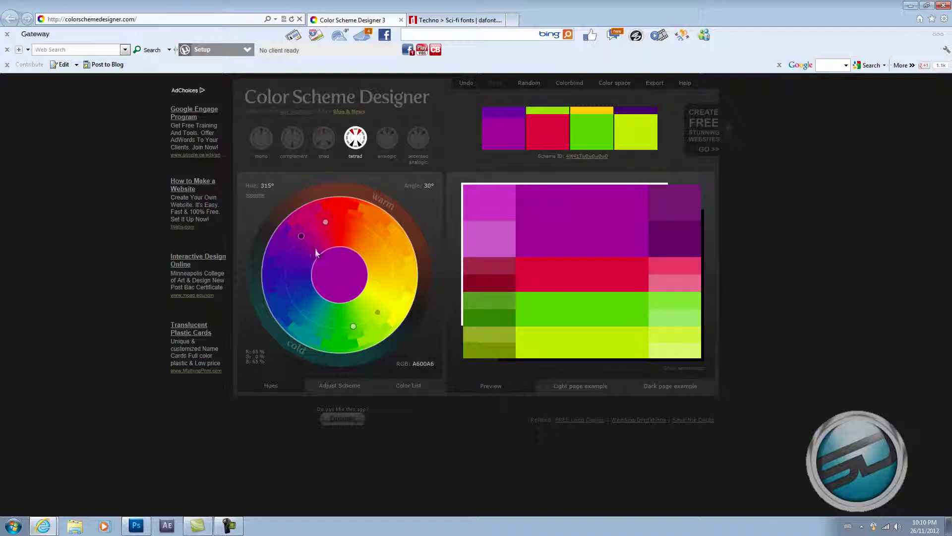
mouse_move(317, 253)
mouse_down()
mouse_move(329, 222)
mouse_move(325, 236)
mouse_up()
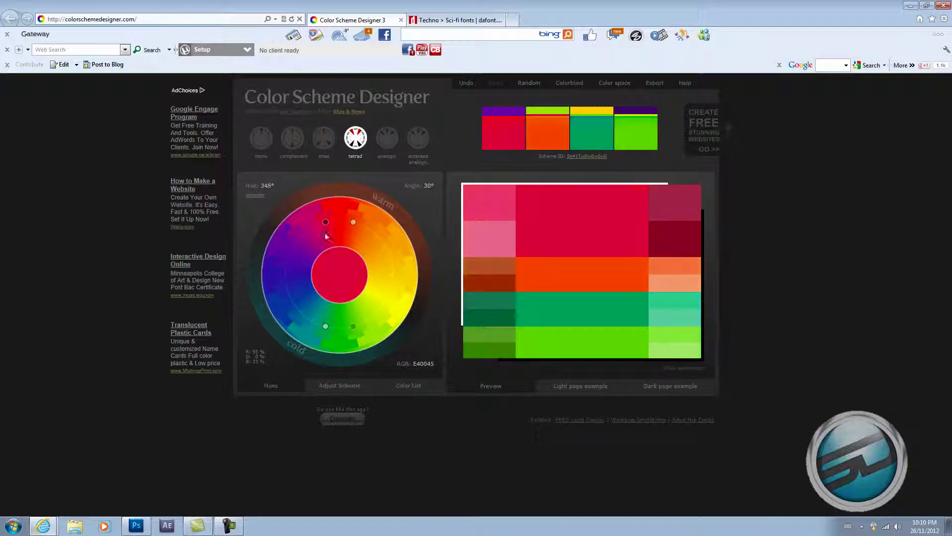
click(299, 157)
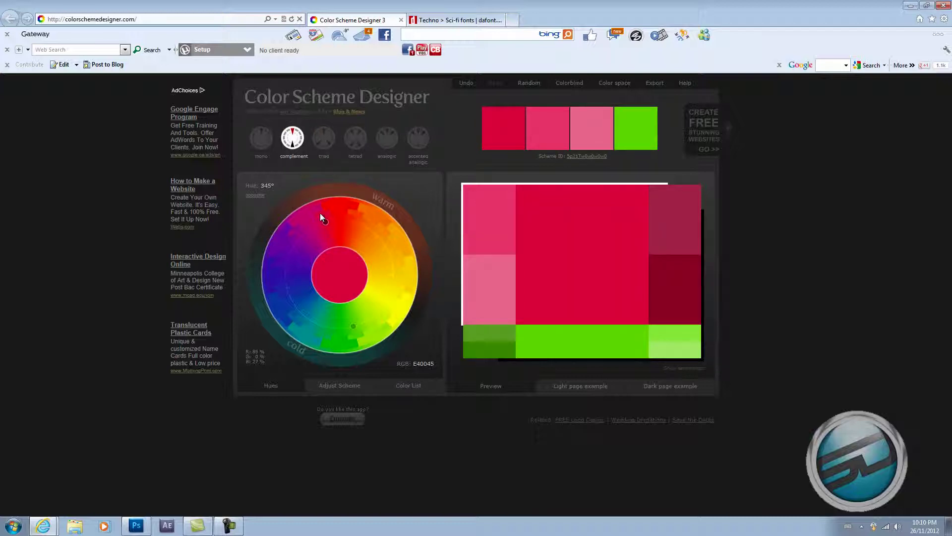
drag(325, 221, 395, 248)
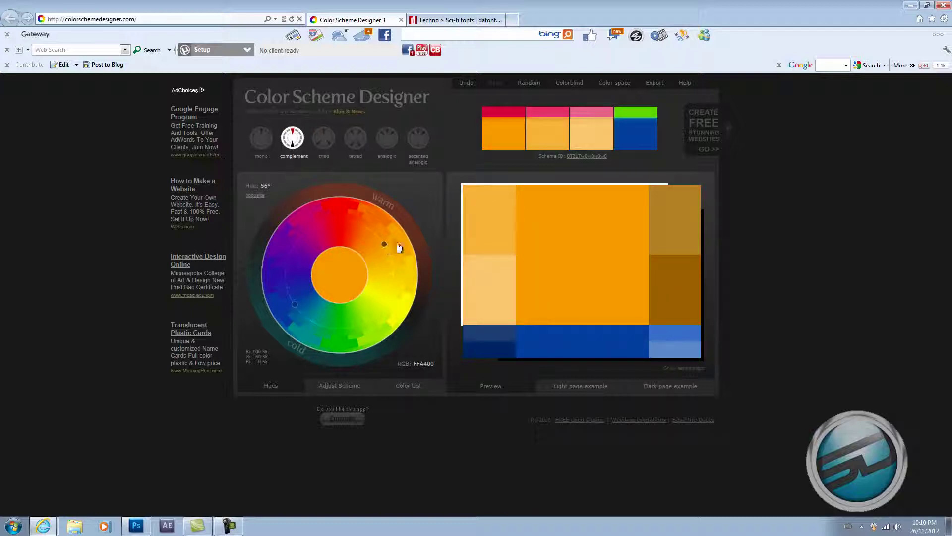
mouse_move(586, 125)
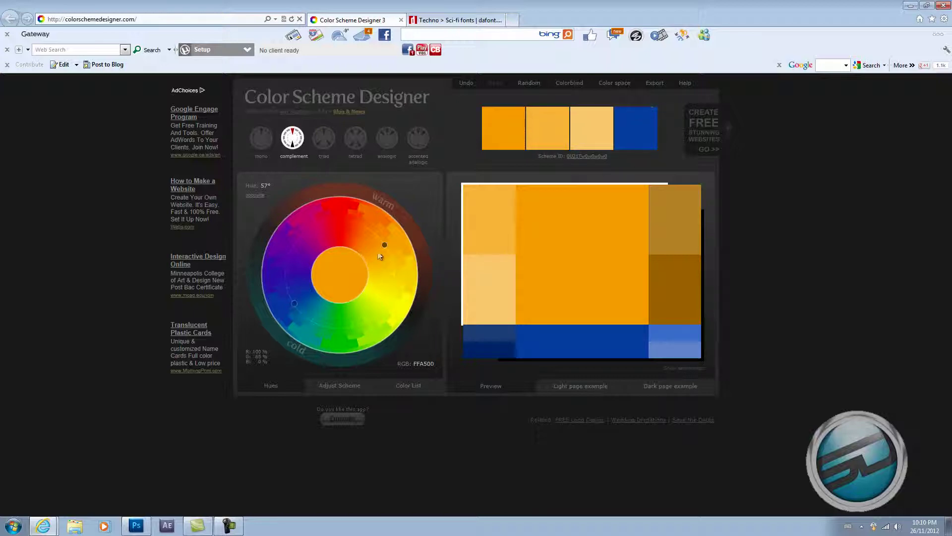
drag(386, 250, 389, 253)
Switch to Photoshop, recolour the selected GAMING WEEKLY title text to hex 2419b2 and commit the edit.
click(141, 528)
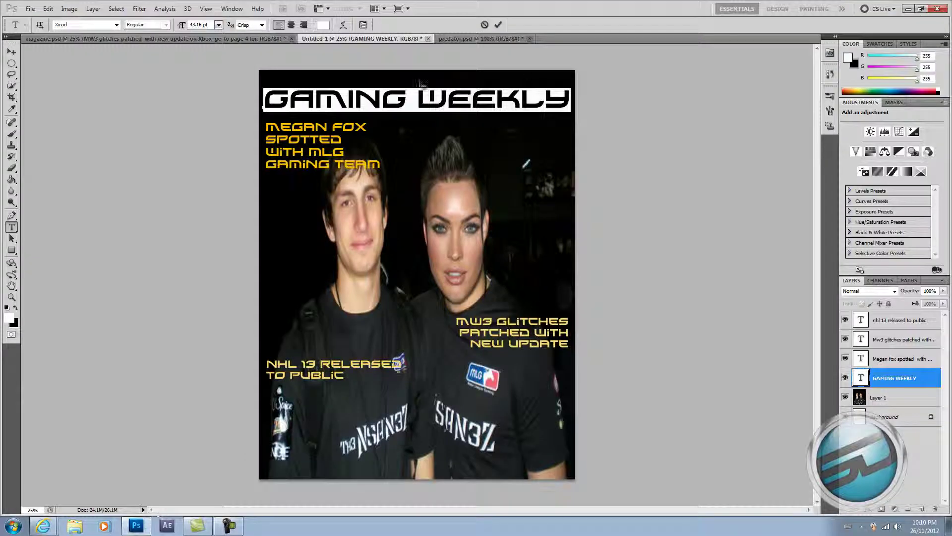
click(323, 25)
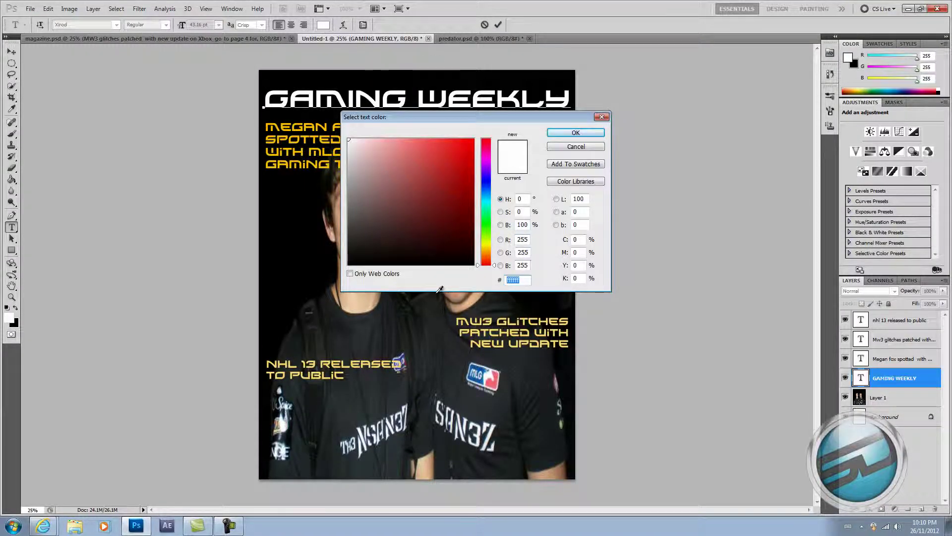
text(241)
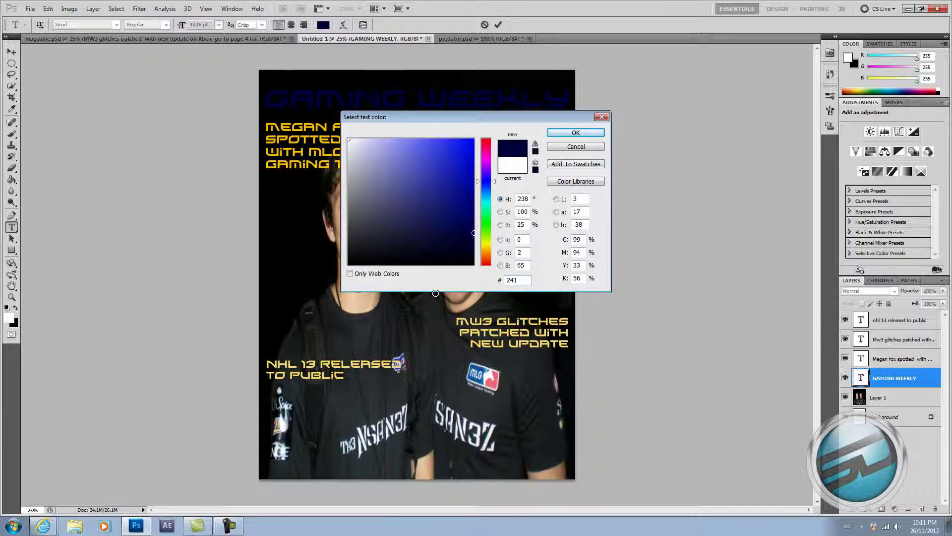
text(9)
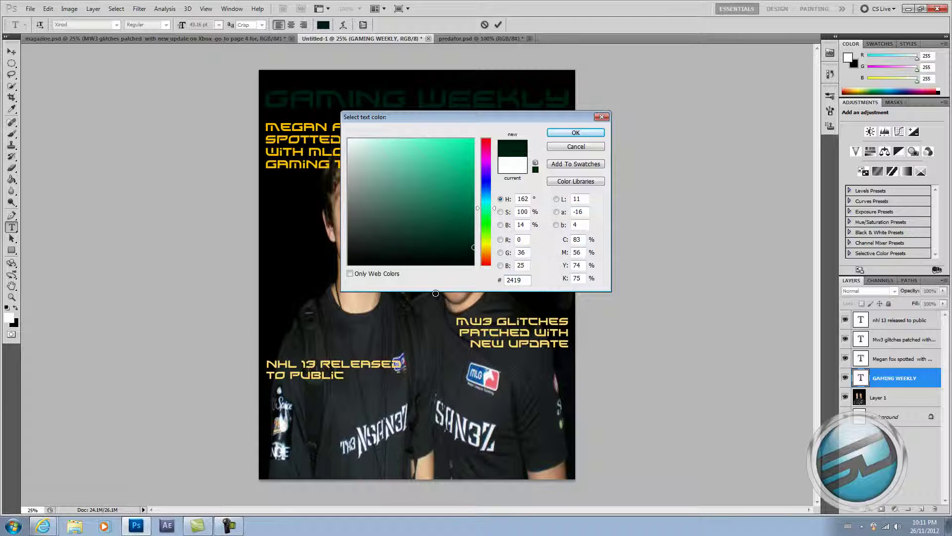
text(b2)
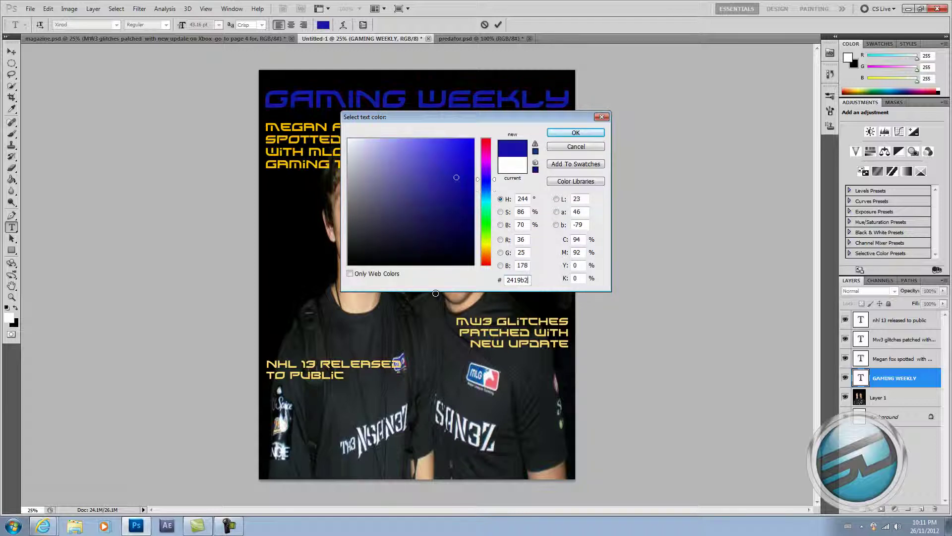
key(Return)
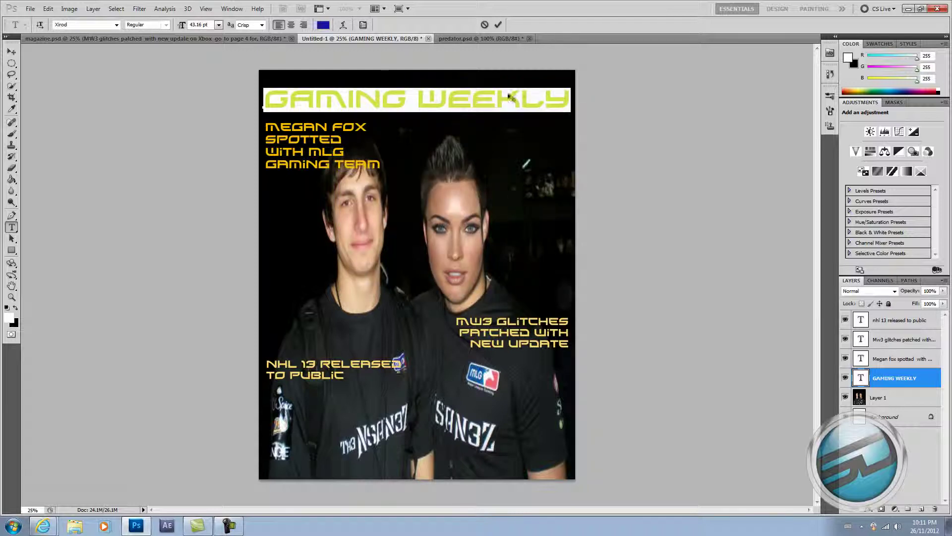
click(498, 24)
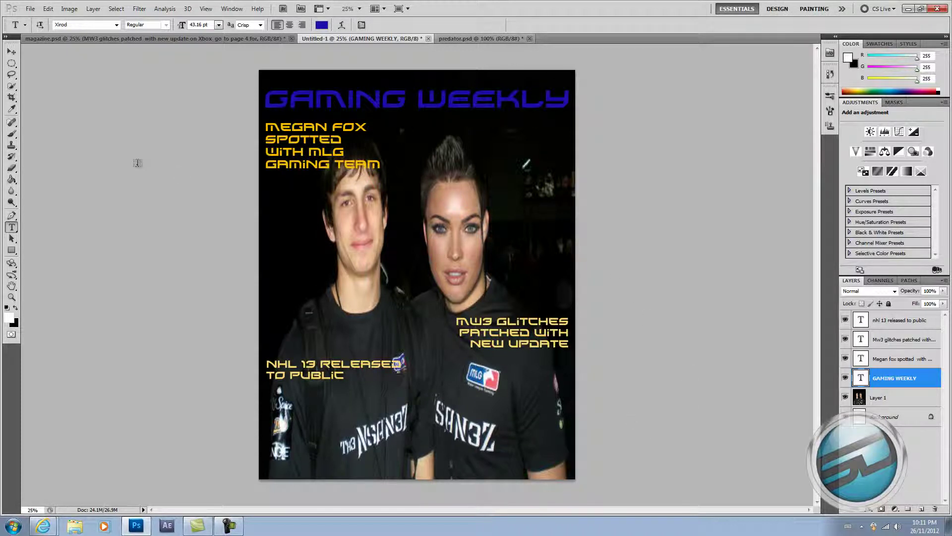
Apply a Bevel and Emboss layer style with the default settings to the GAMING WEEKLY title.
click(885, 439)
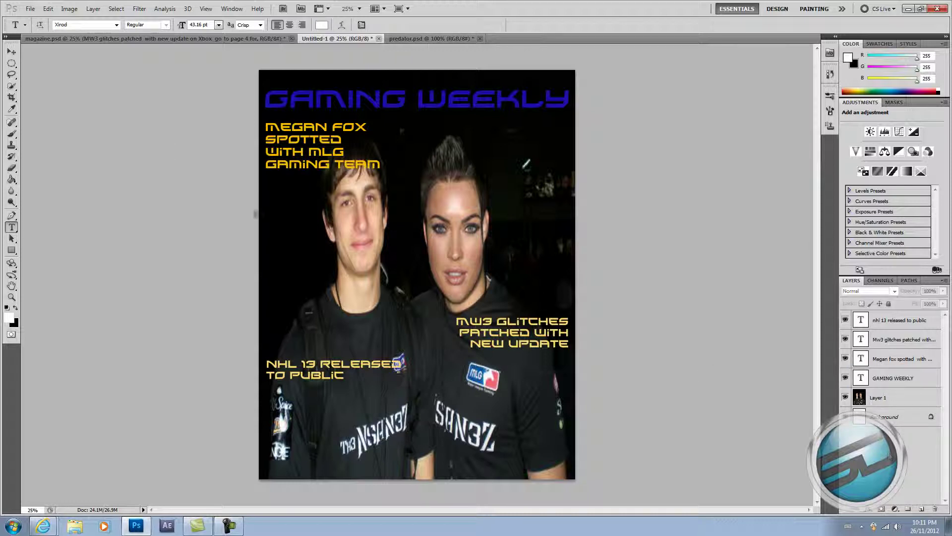
click(877, 373)
drag(877, 373, 923, 378)
double_click(925, 377)
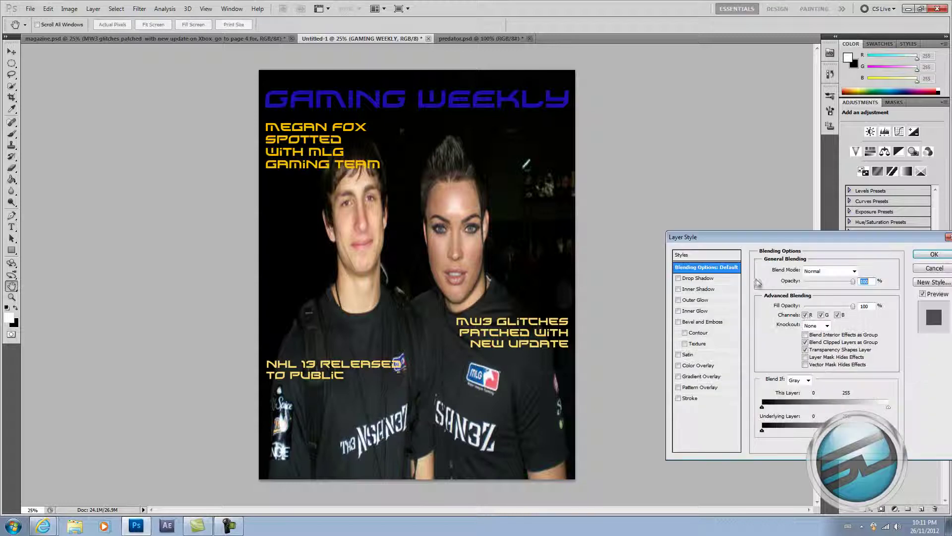
drag(752, 236, 570, 168)
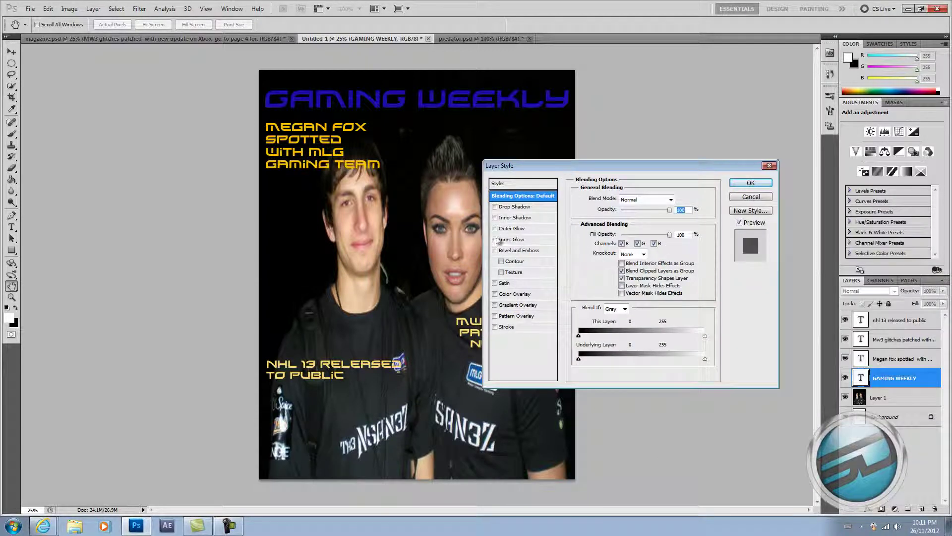
click(502, 250)
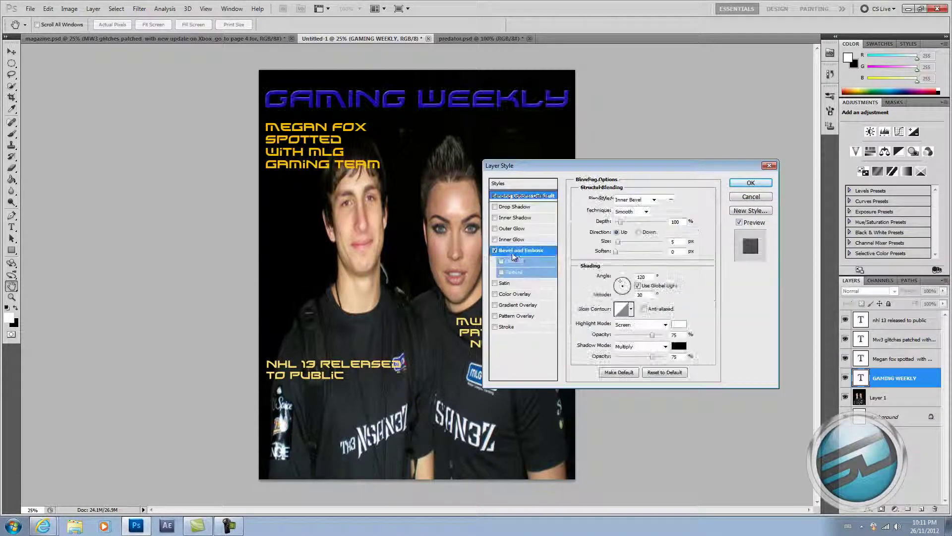
click(751, 182)
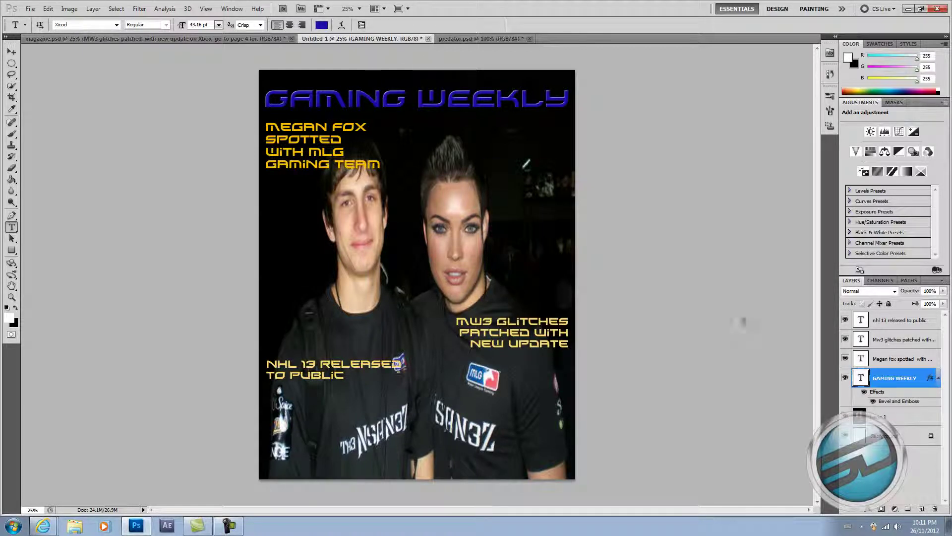
Apply a default Bevel and Emboss layer style to the Megan Fox headline.
click(922, 358)
double_click(929, 354)
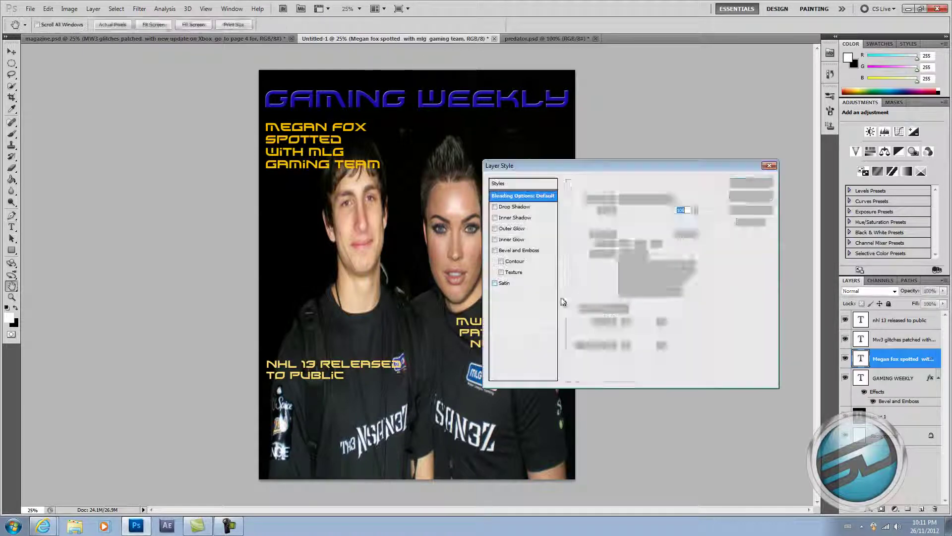
click(495, 250)
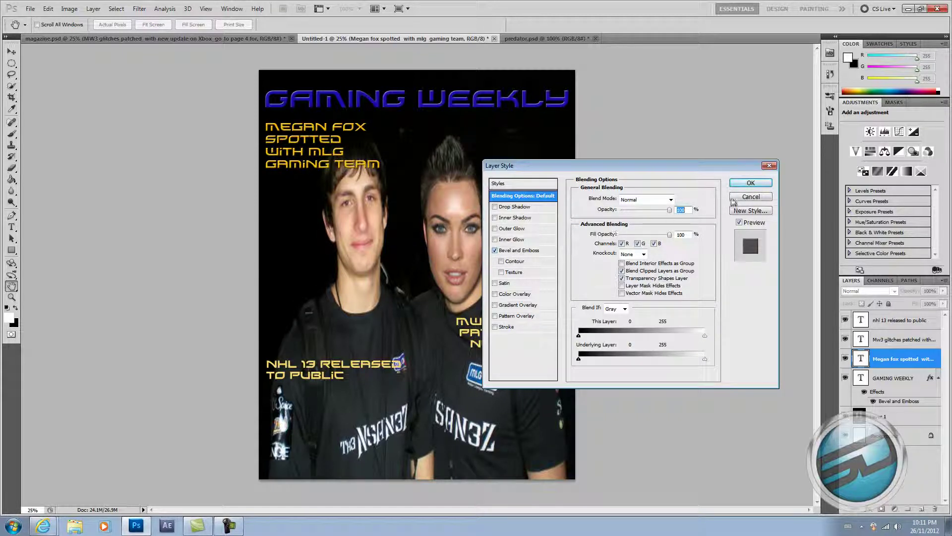
click(740, 184)
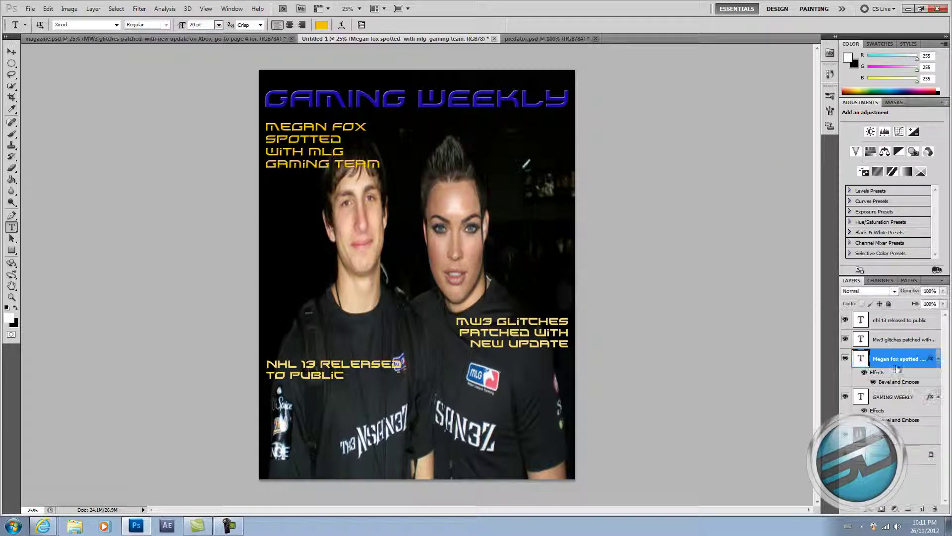
Apply a default Bevel and Emboss layer style to the MW3 glitches headline.
click(923, 339)
double_click(925, 339)
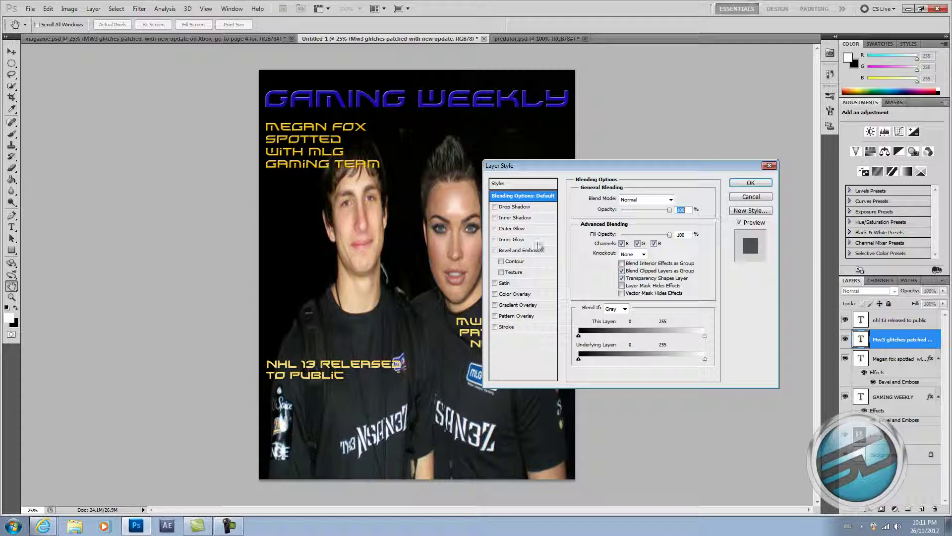
click(494, 250)
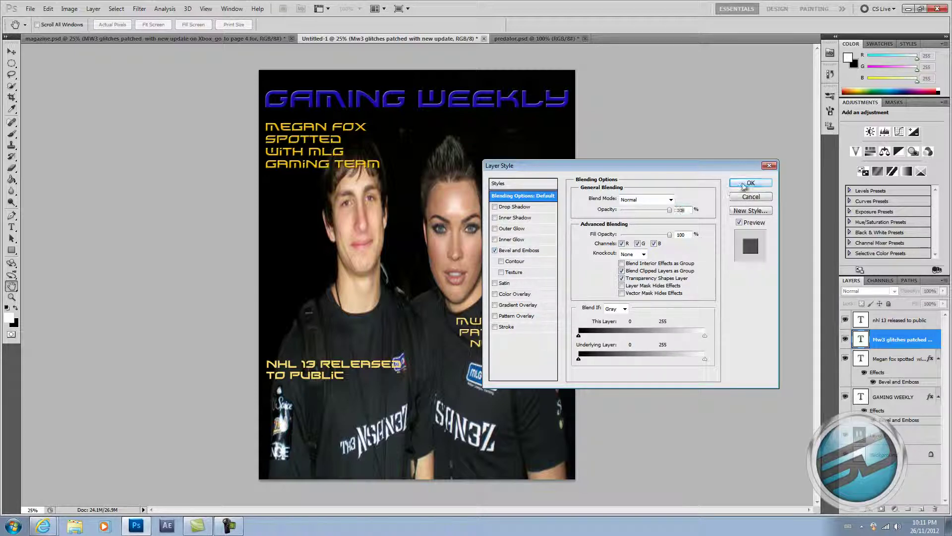
click(751, 183)
Apply a default Bevel and Emboss layer style to the NHL 13 headline.
click(899, 323)
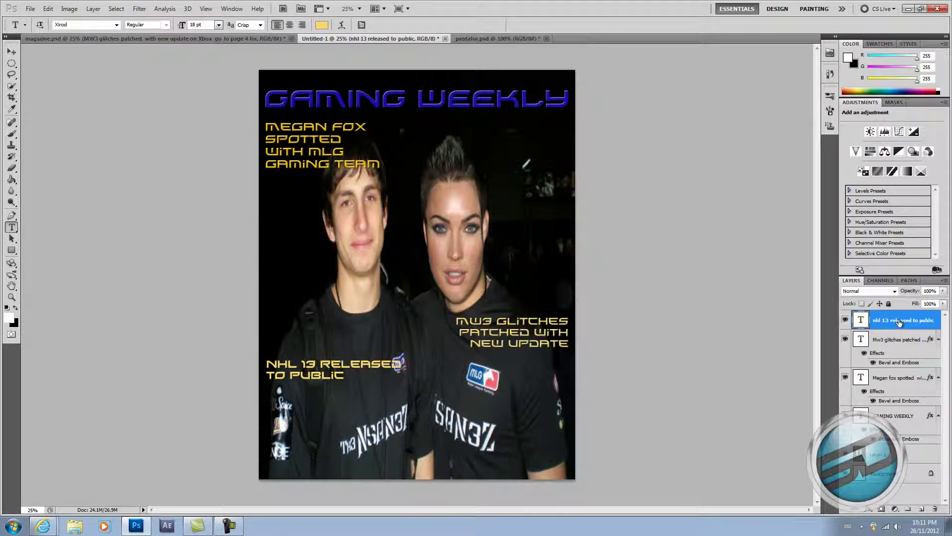
double_click(899, 320)
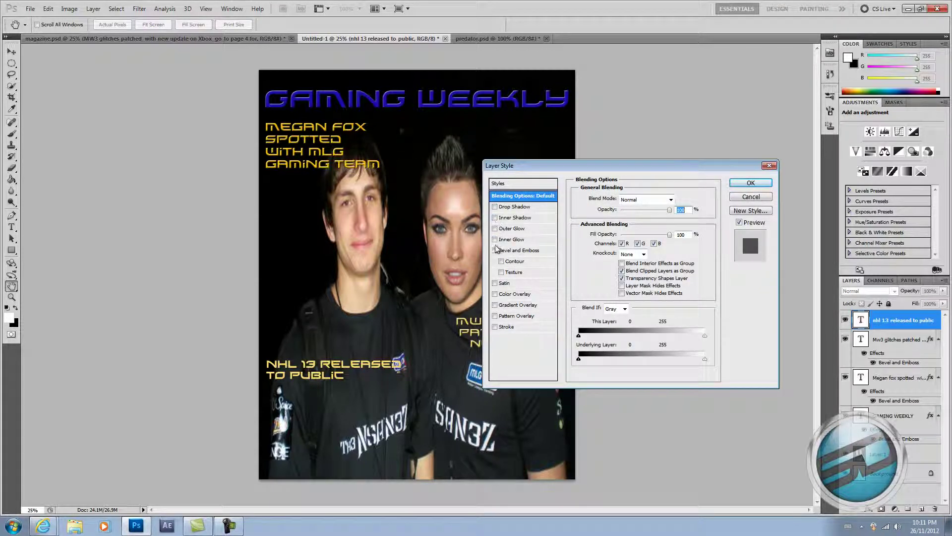
click(495, 250)
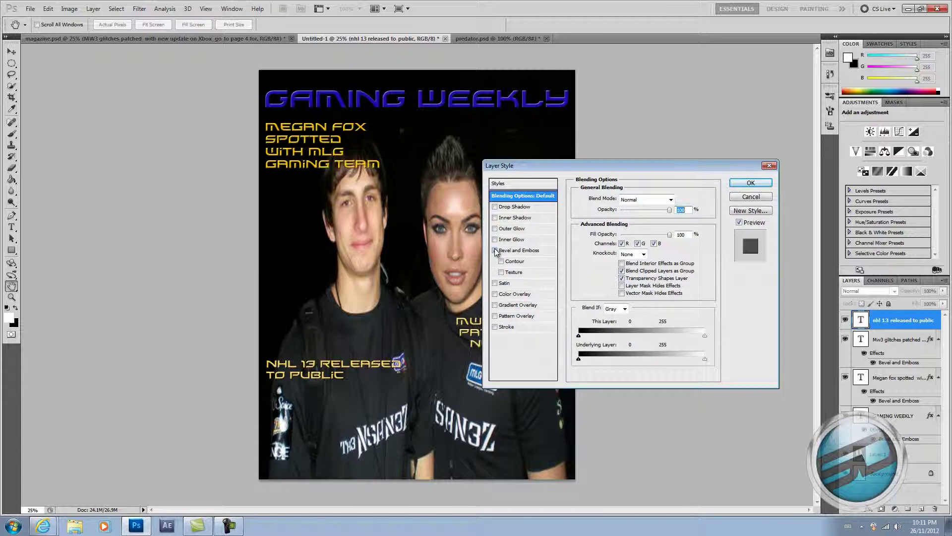
click(751, 184)
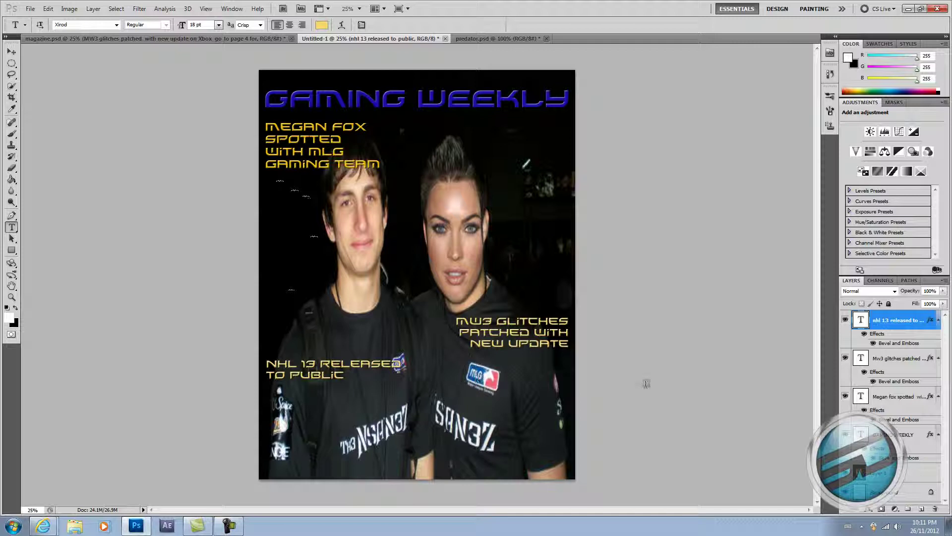
Collapse the effects lists of all four text layers to tidy the layer stack.
click(938, 322)
click(938, 339)
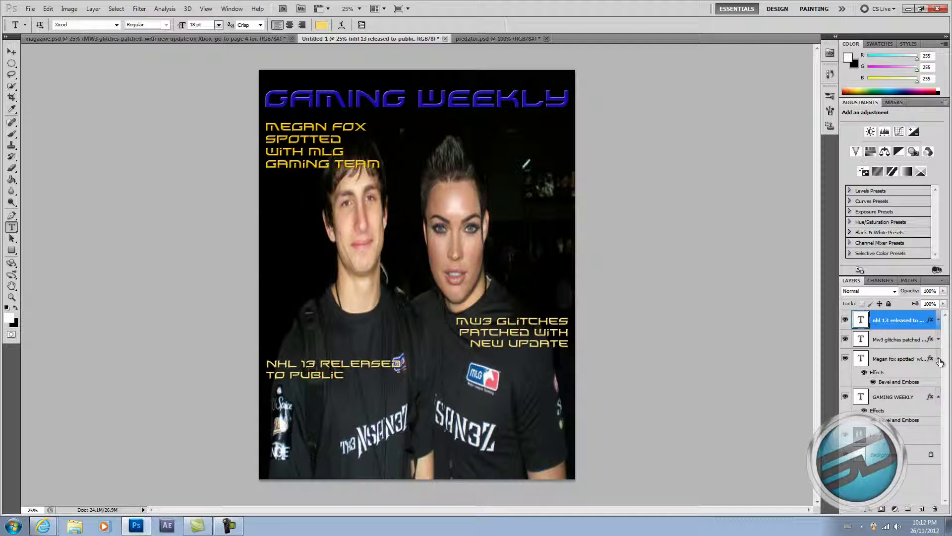
click(939, 360)
click(938, 377)
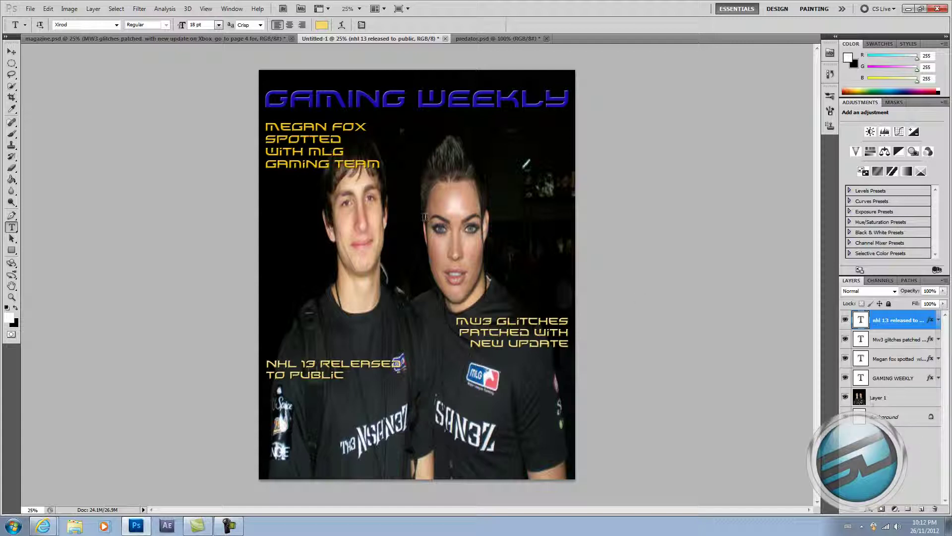